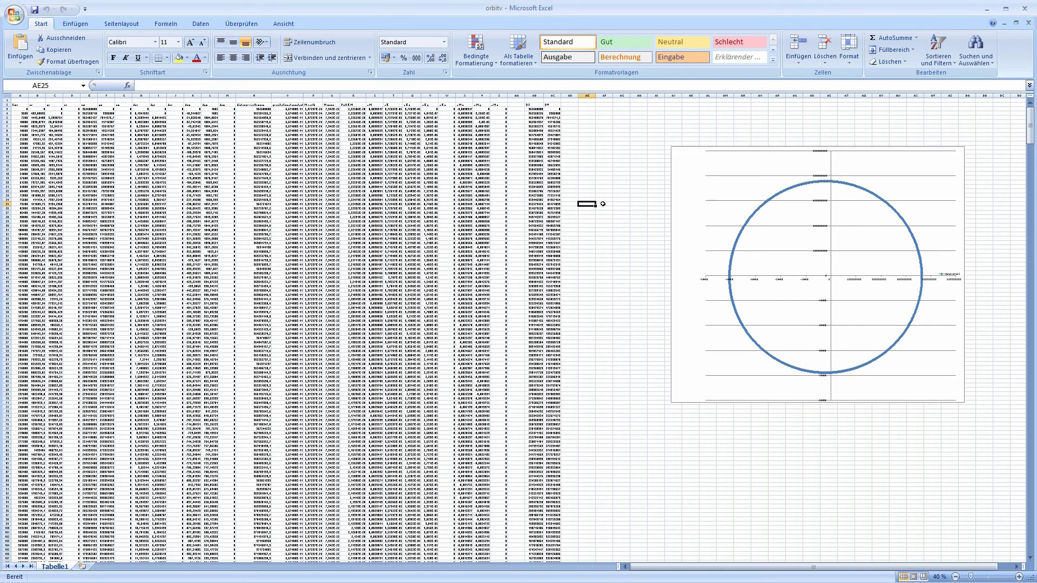
{"action": "left_click", "coordinate": [619, 180]}
{"action": "left_click", "coordinate": [604, 156]}
{"action": "left_click", "coordinate": [588, 107]}
{"action": "left_click", "coordinate": [581, 118]}
{"action": "left_click", "coordinate": [598, 114]}
{"action": "left_click", "coordinate": [622, 145]}
{"action": "left_click", "coordinate": [608, 194]}
{"action": "left_click", "coordinate": [604, 267]}
{"action": "left_click", "coordinate": [621, 338]}
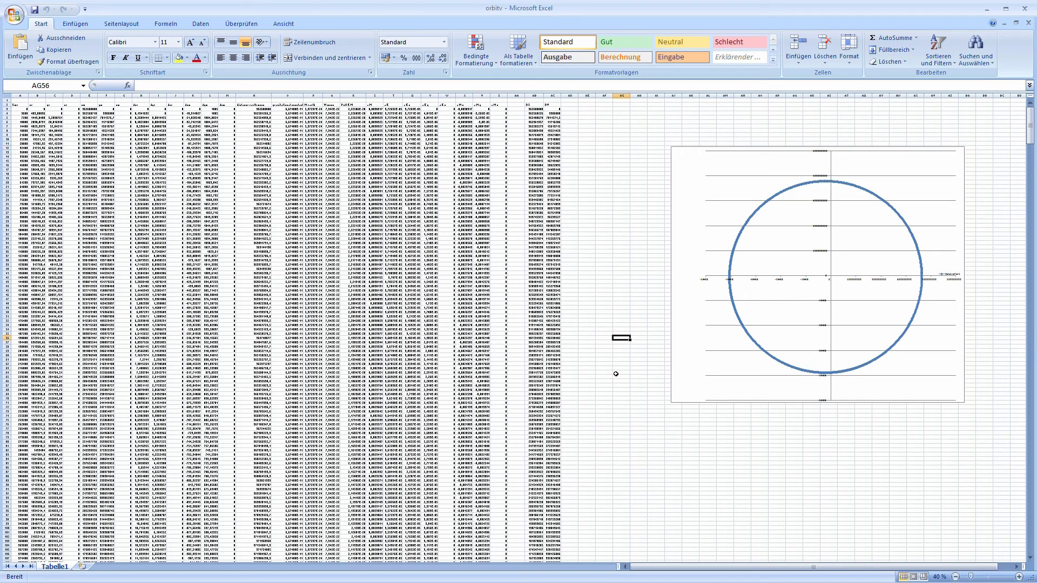
Examine sample formulas across the orbit table, including the Earth velocity formula in H17
{"action": "left_click", "coordinate": [551, 190]}
{"action": "left_click", "coordinate": [430, 166]}
{"action": "left_click", "coordinate": [209, 167]}
{"action": "left_click", "coordinate": [140, 170]}
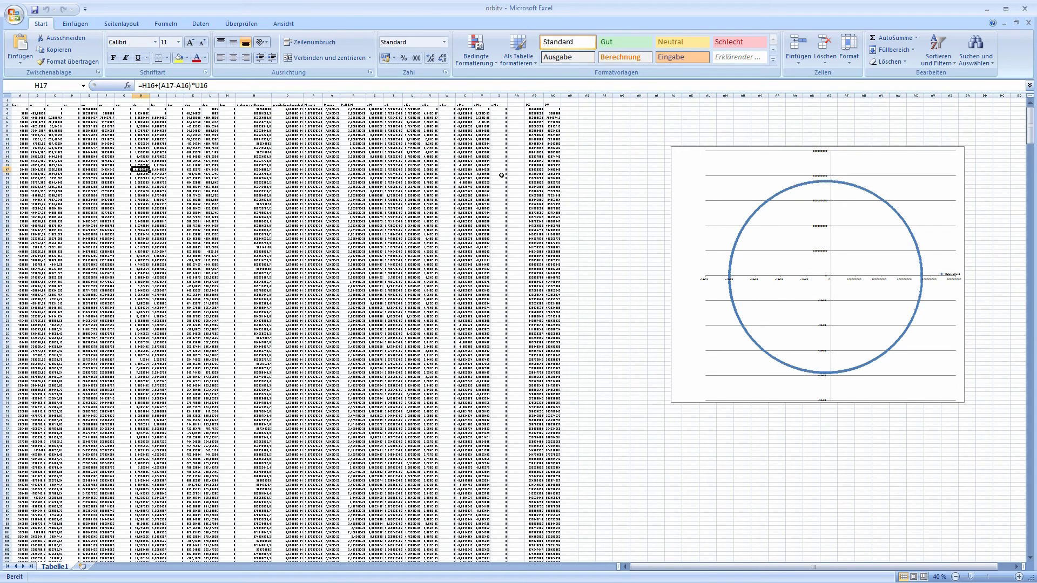
{"action": "left_click", "coordinate": [621, 165]}
{"action": "left_click", "coordinate": [553, 103]}
{"action": "left_click", "coordinate": [604, 104]}
{"action": "left_click", "coordinate": [570, 139]}
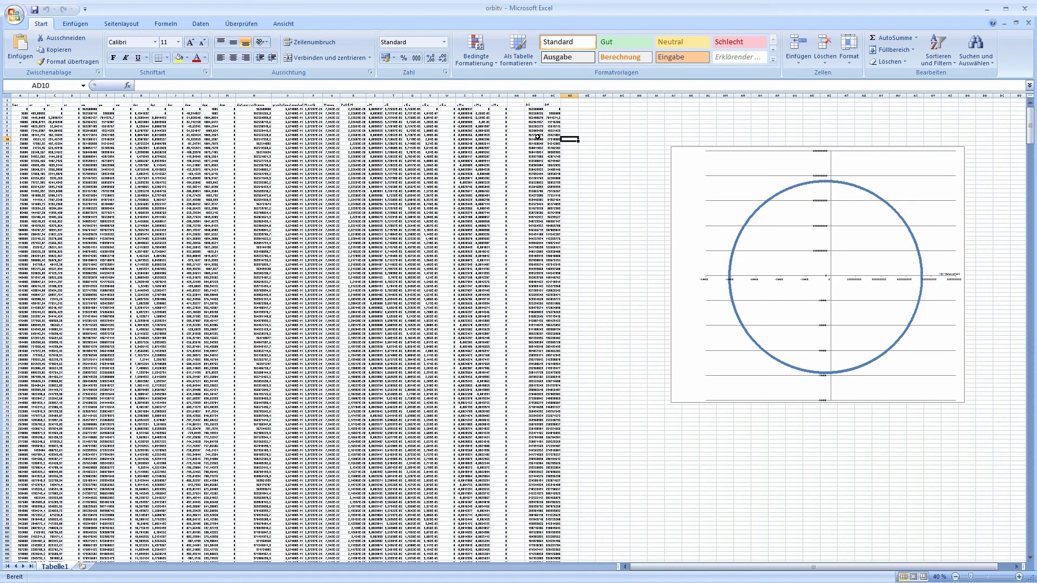
Examine the DX and DY difference formulas, then sample the acceleration columns and the Earth position formula in B19
{"action": "left_click", "coordinate": [535, 135]}
{"action": "left_click", "coordinate": [313, 174]}
{"action": "left_click", "coordinate": [534, 148]}
{"action": "left_click", "coordinate": [553, 134]}
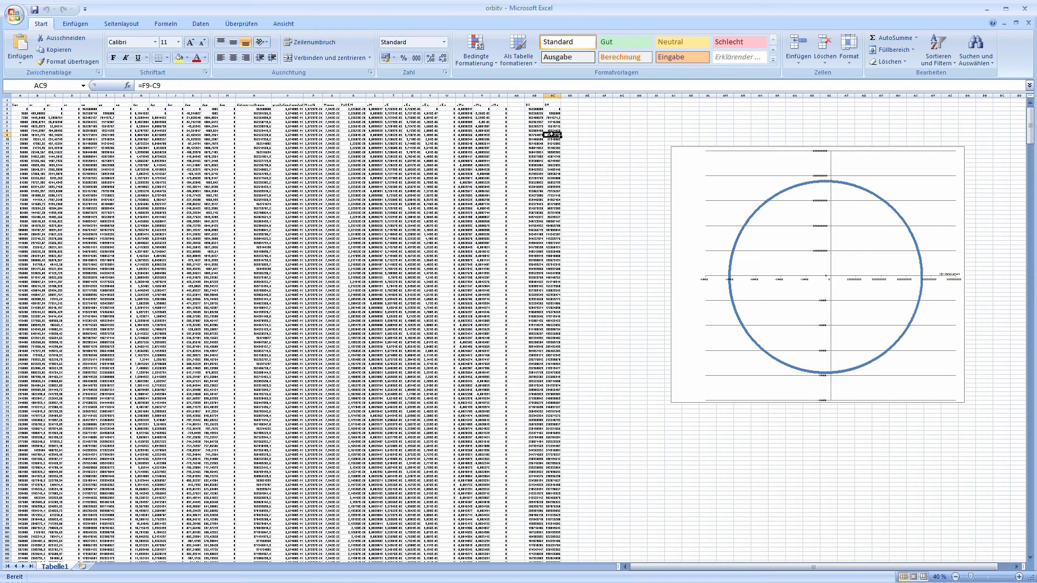
{"action": "left_click", "coordinate": [535, 131]}
{"action": "left_click", "coordinate": [555, 139]}
{"action": "left_click", "coordinate": [532, 131]}
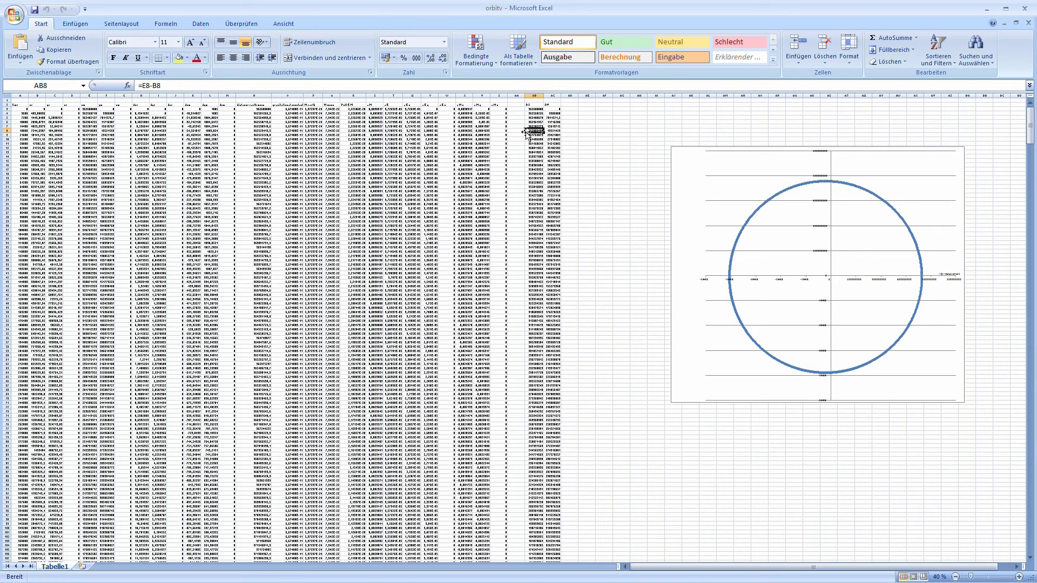
{"action": "left_click", "coordinate": [500, 135]}
{"action": "left_click", "coordinate": [467, 138]}
{"action": "left_click", "coordinate": [431, 131]}
{"action": "left_click", "coordinate": [374, 153]}
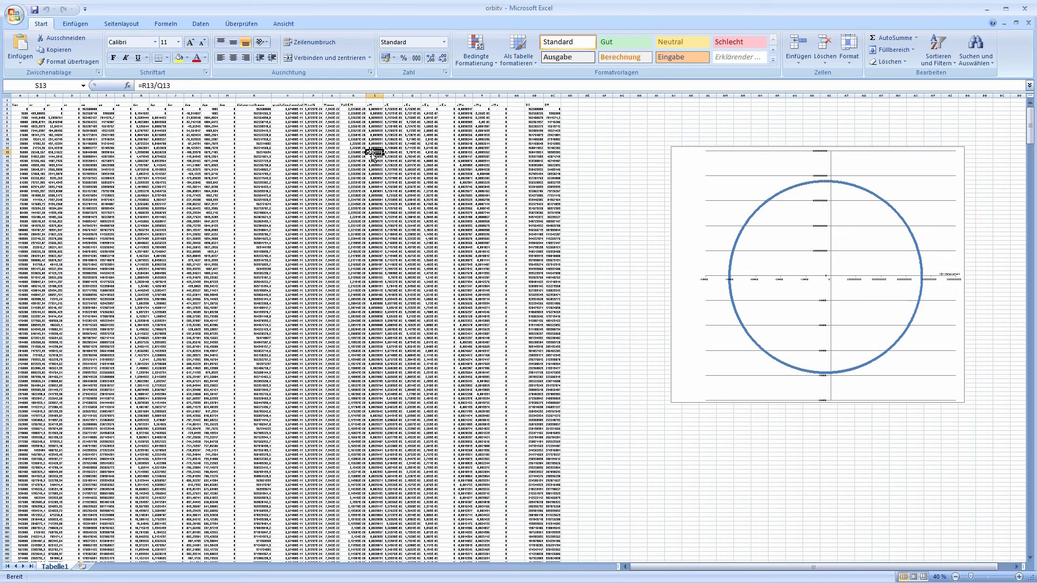
{"action": "left_click", "coordinate": [620, 129]}
{"action": "left_click", "coordinate": [35, 175]}
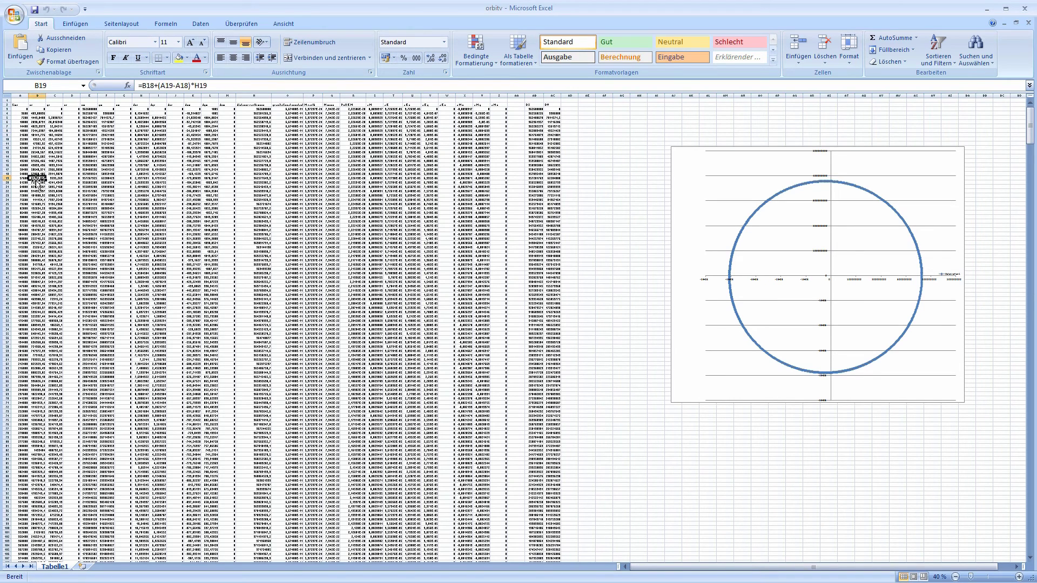
{"action": "left_click", "coordinate": [588, 191]}
{"action": "left_click_drag", "start_coordinate": [579, 121], "coordinate": [627, 235]}
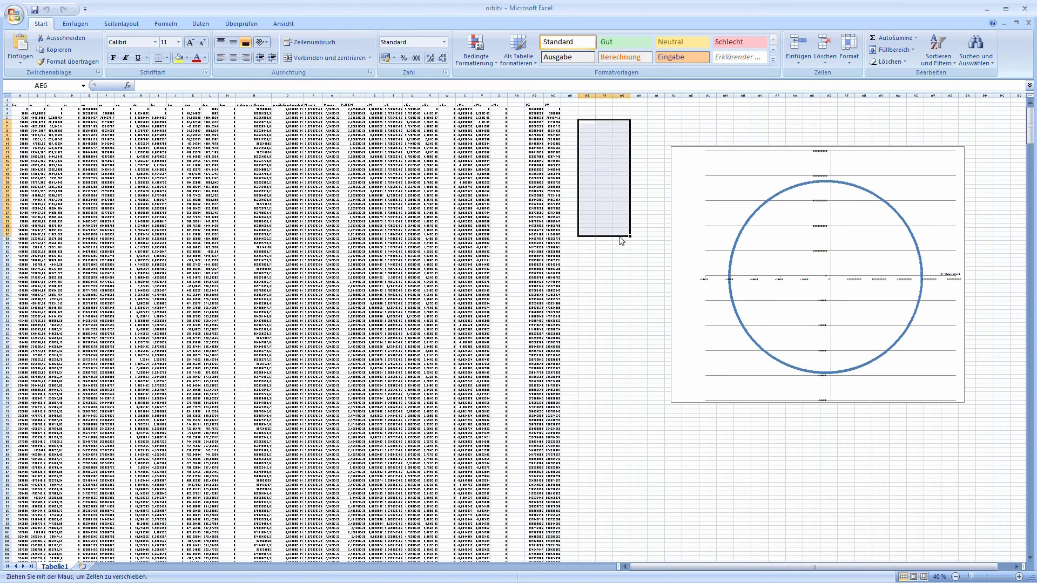
{"action": "left_click", "coordinate": [622, 290]}
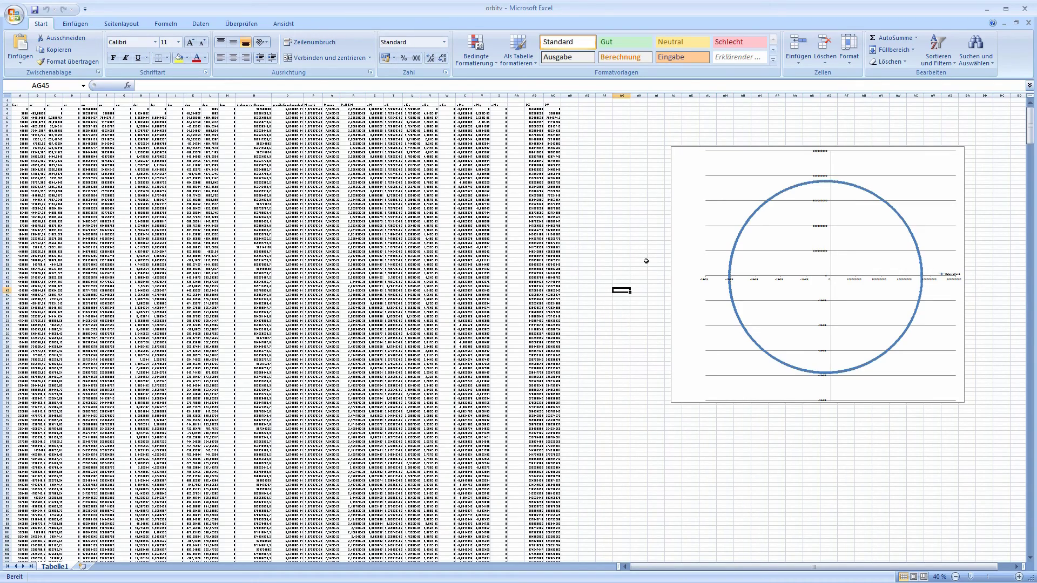
{"action": "scroll", "coordinate": [647, 261], "scroll_direction": "up", "scroll_amount": 1}
{"action": "scroll", "coordinate": [646, 313], "scroll_direction": "down", "scroll_amount": 1}
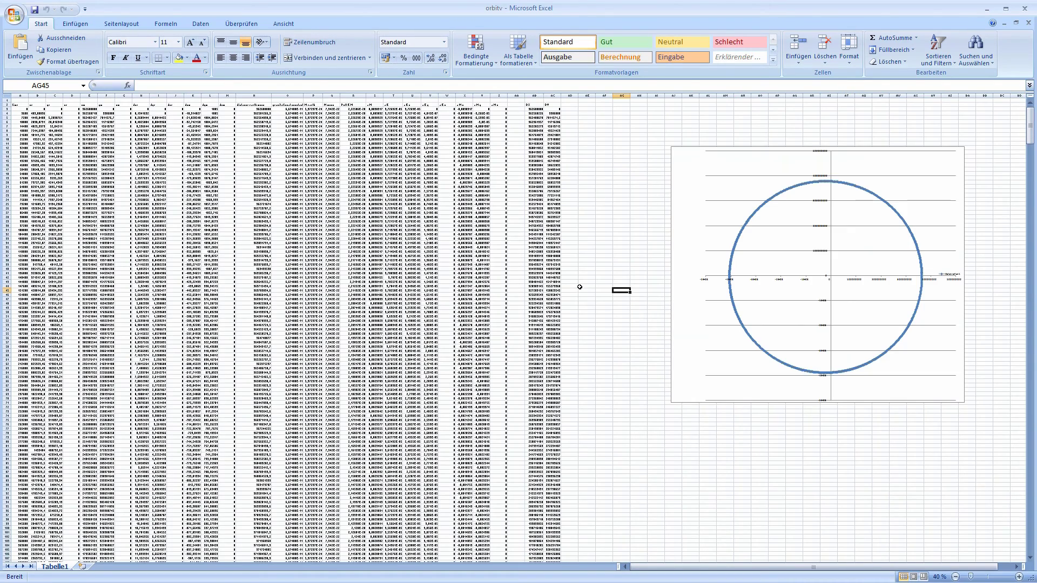
{"action": "left_click", "coordinate": [613, 226]}
{"action": "left_click", "coordinate": [621, 144]}
Examine the xm and ym column headers and the moon's z-acceleration formula in Z15
{"action": "left_click", "coordinate": [139, 115]}
{"action": "left_click", "coordinate": [104, 104]}
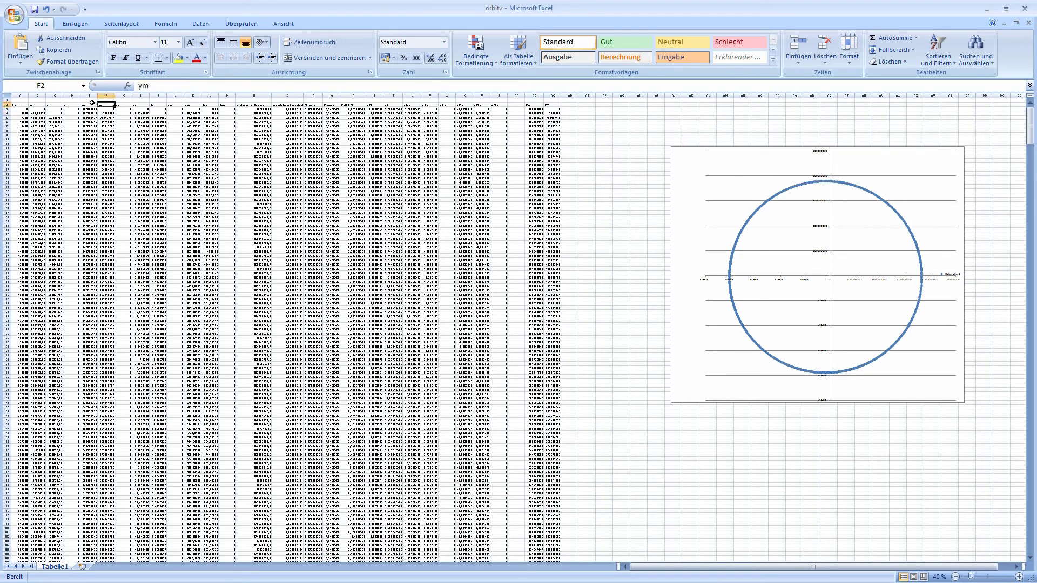
{"action": "left_click", "coordinate": [91, 101]}
{"action": "left_click", "coordinate": [474, 163]}
{"action": "left_click", "coordinate": [501, 160]}
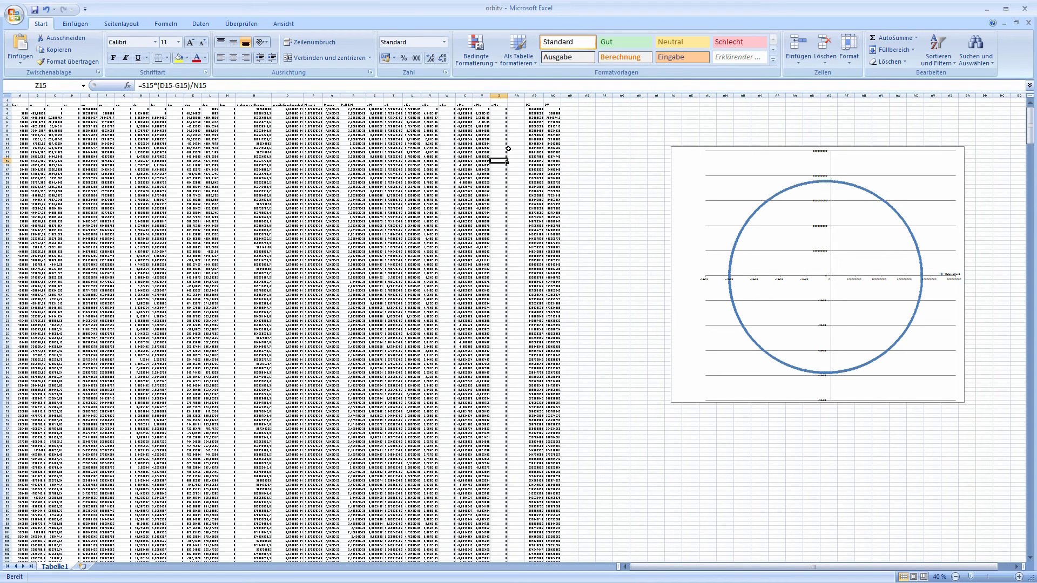
{"action": "left_click", "coordinate": [515, 149]}
{"action": "left_click", "coordinate": [517, 140]}
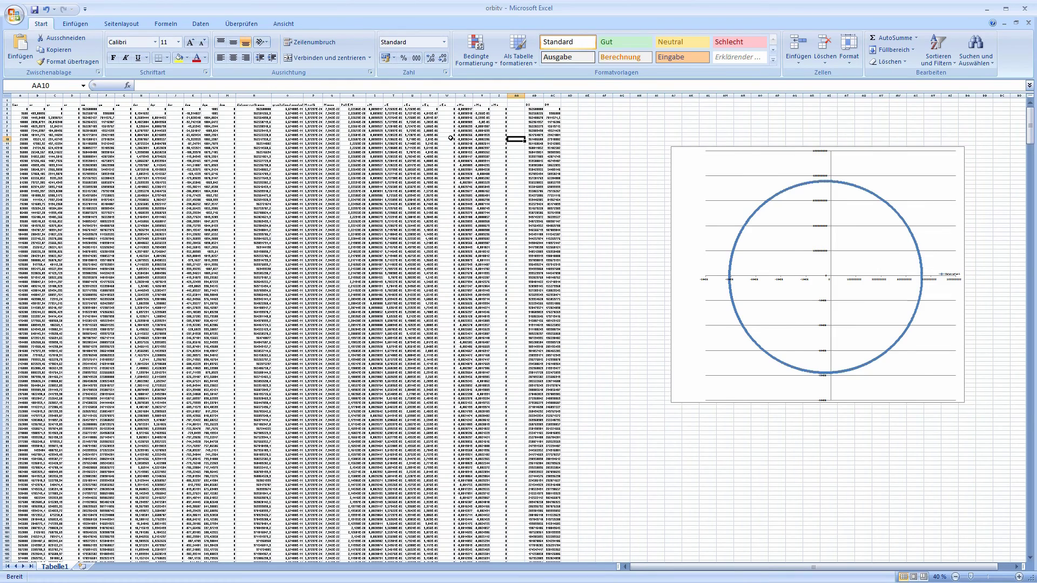
Enlarge the sheet to 130 % so the header row and the table's first columns are readable
{"action": "scroll", "coordinate": [451, 137], "scroll_direction": "up", "scroll_amount": 1}
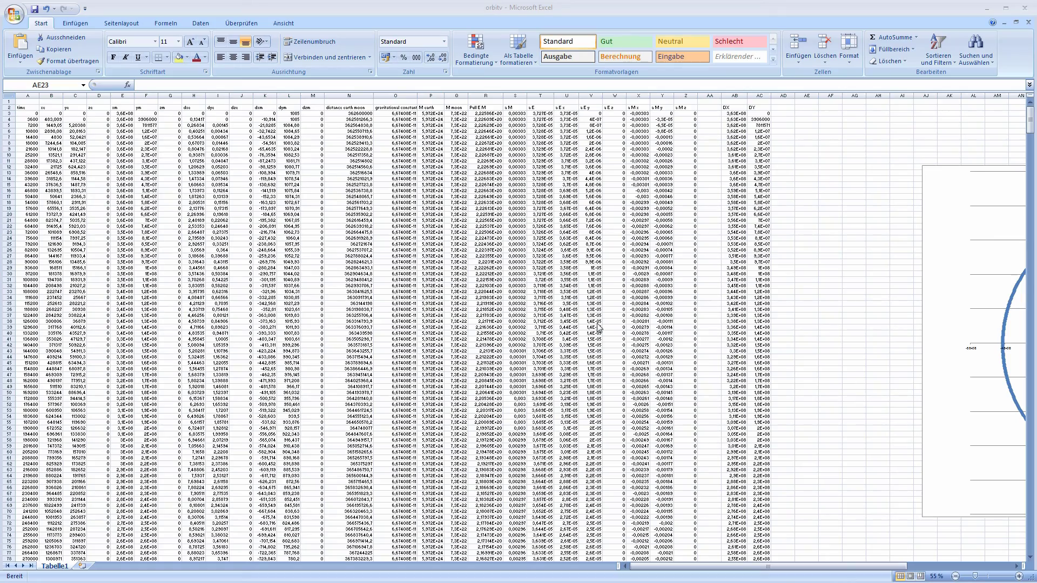
{"action": "left_click", "coordinate": [484, 267]}
{"action": "left_click", "coordinate": [209, 180]}
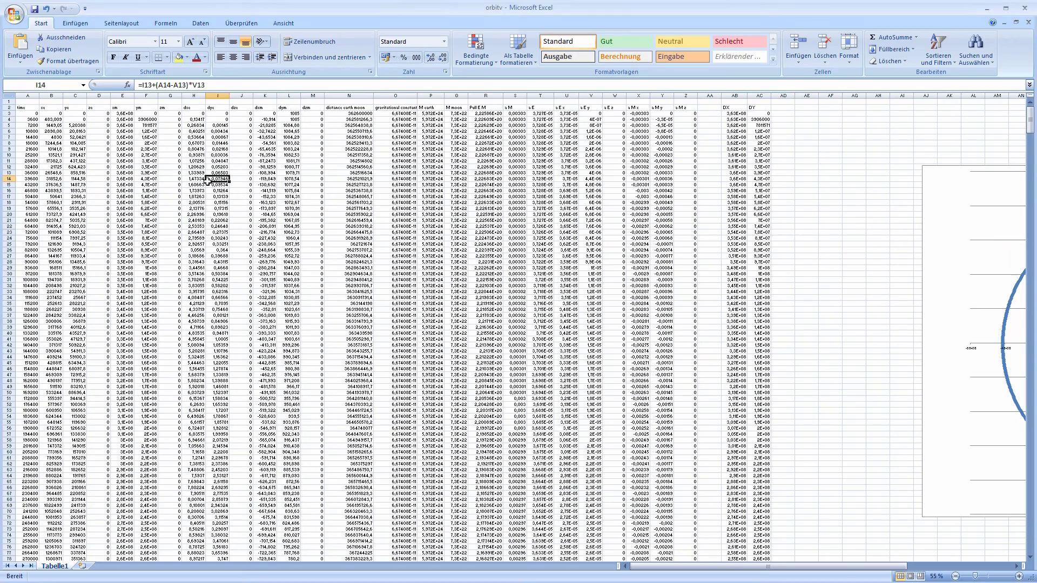
{"action": "left_click", "coordinate": [93, 142]}
{"action": "scroll", "coordinate": [71, 149], "scroll_direction": "up", "scroll_amount": 2, "text": "ctrl"}
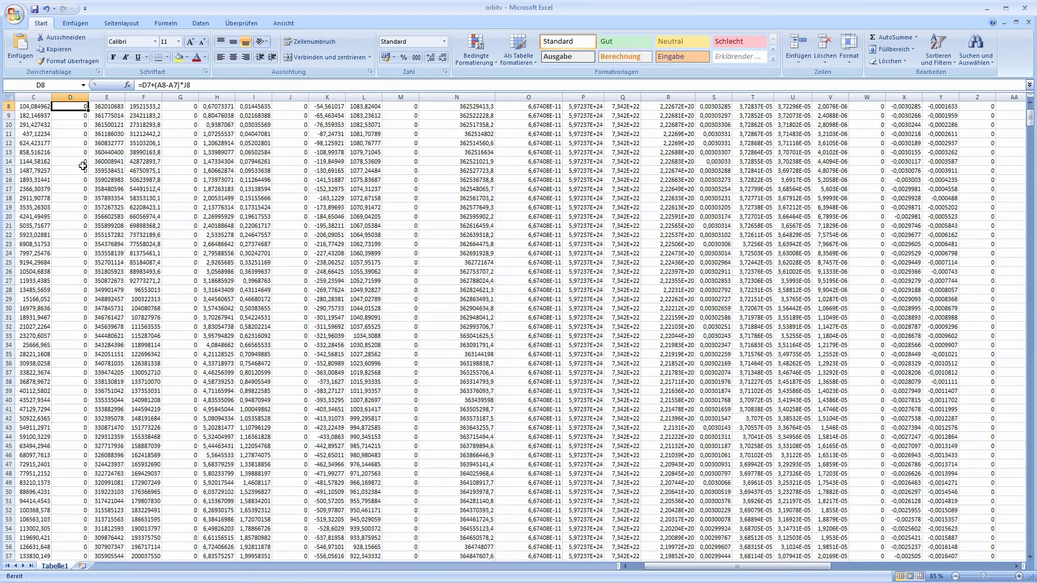
{"action": "scroll", "coordinate": [71, 149], "scroll_direction": "up", "scroll_amount": 1, "text": "ctrl"}
{"action": "scroll", "coordinate": [77, 152], "scroll_direction": "up", "scroll_amount": 3}
{"action": "scroll", "coordinate": [71, 151], "scroll_direction": "up", "scroll_amount": 2, "text": "ctrl"}
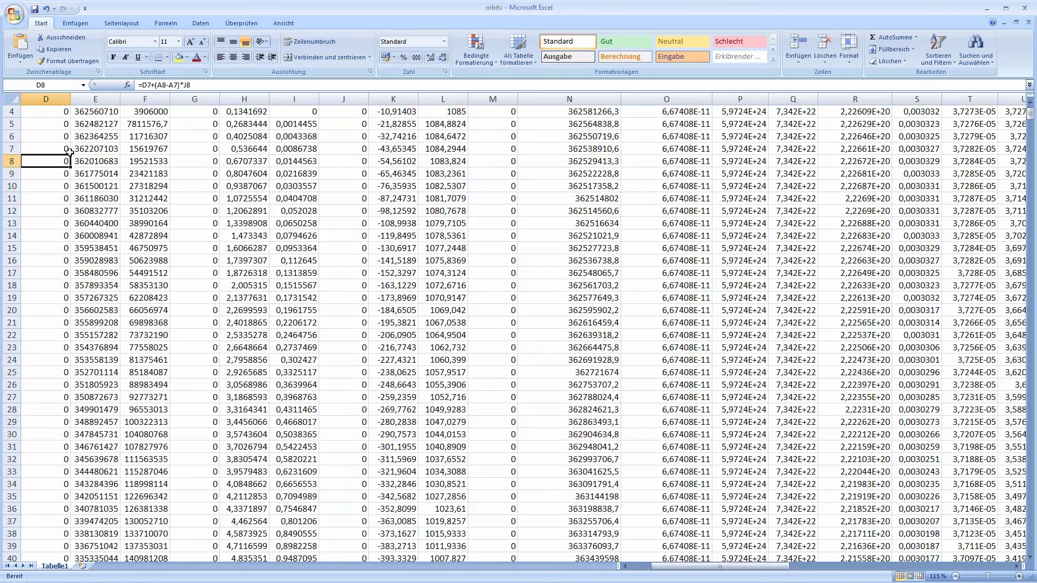
{"action": "scroll", "coordinate": [71, 151], "scroll_direction": "up", "scroll_amount": 2}
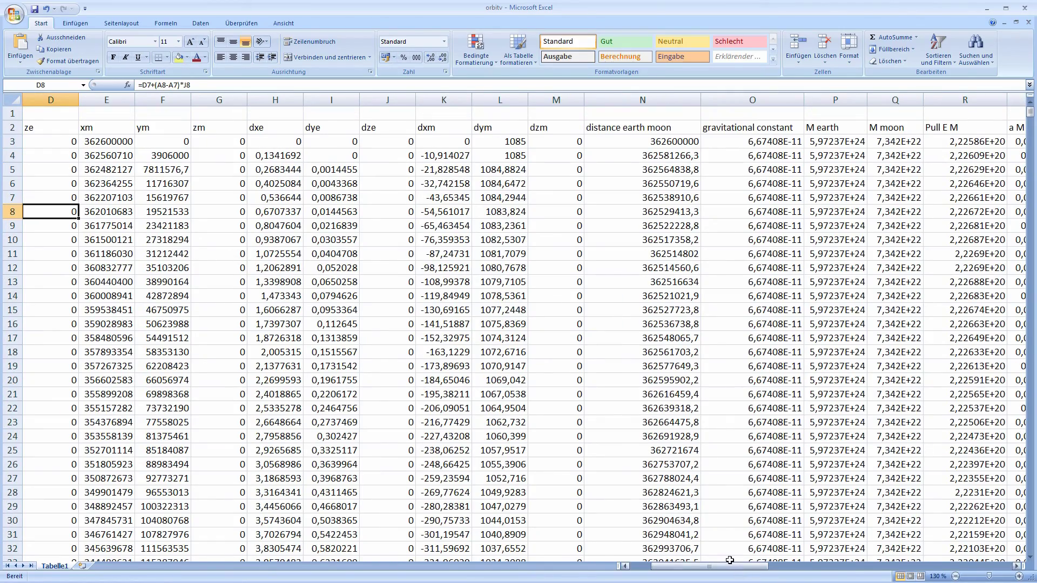
{"action": "left_click_drag", "start_coordinate": [730, 566], "coordinate": [711, 567]}
Examine the time column's header and its first entries to follow the time step between rows
{"action": "left_click", "coordinate": [60, 154]}
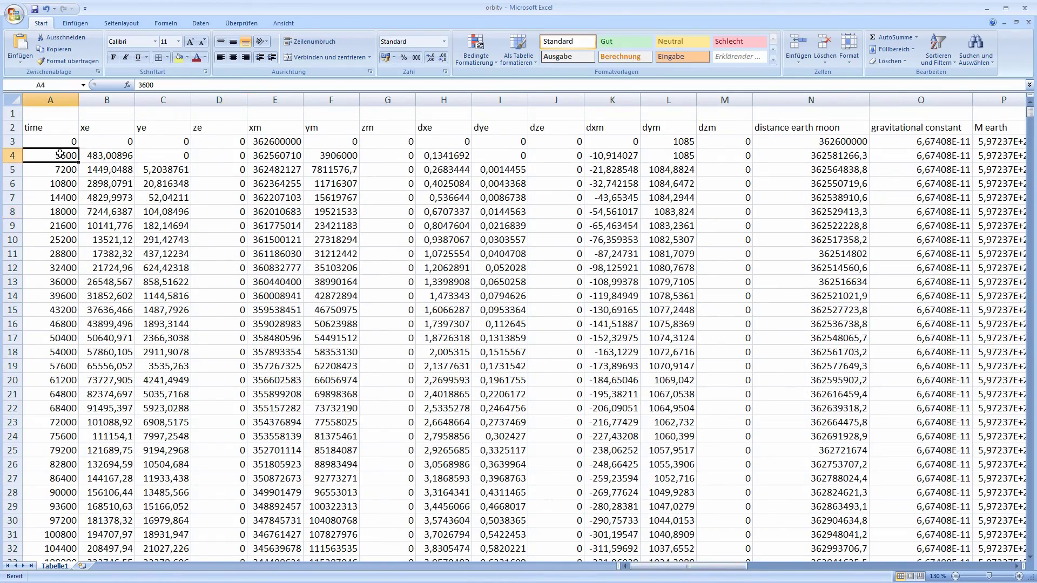
{"action": "left_click", "coordinate": [56, 145]}
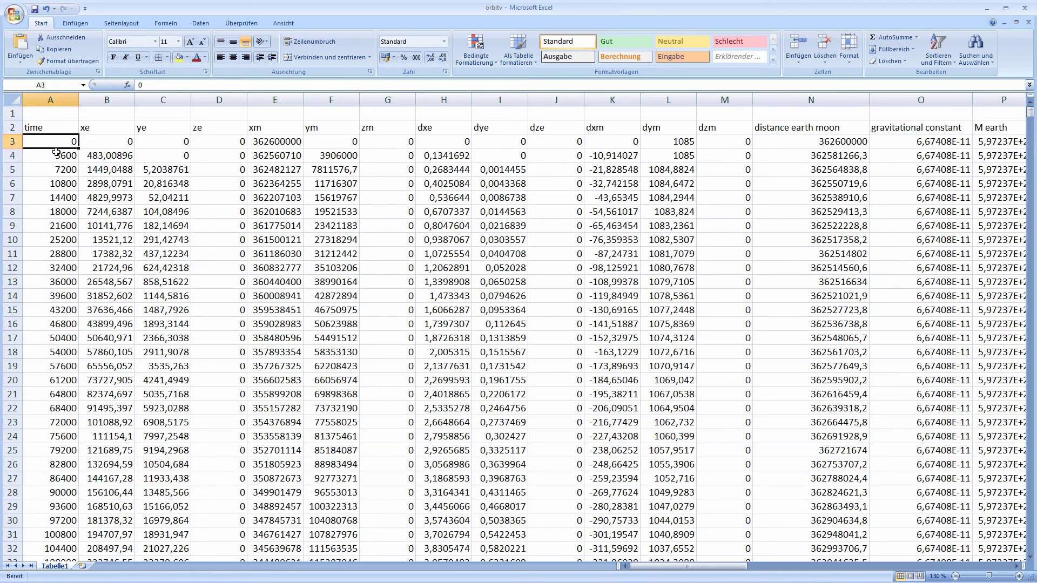
{"action": "left_click", "coordinate": [60, 153]}
{"action": "left_click", "coordinate": [62, 146]}
{"action": "left_click", "coordinate": [63, 151]}
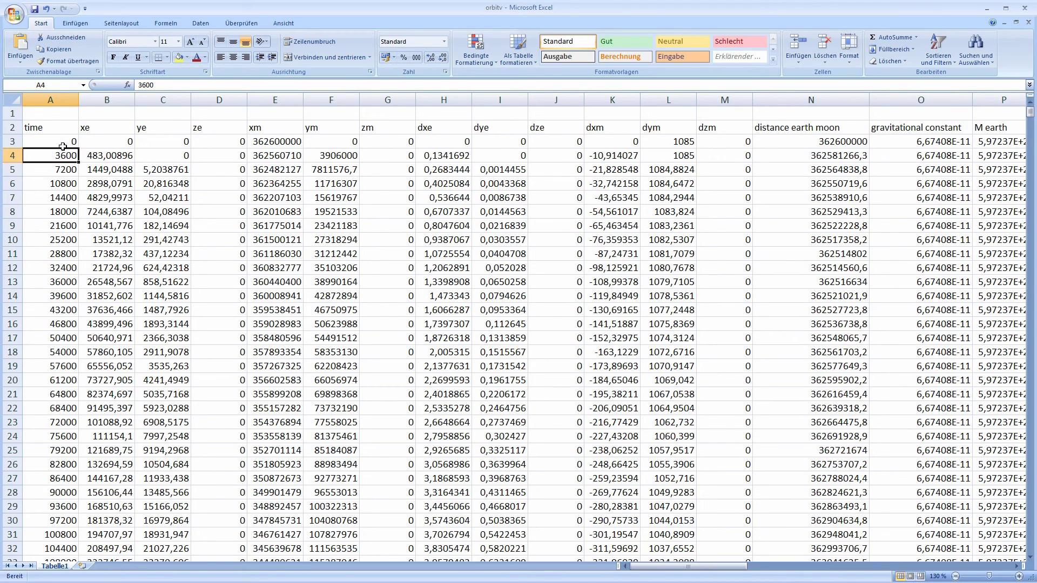
{"action": "left_click", "coordinate": [66, 141]}
{"action": "left_click", "coordinate": [63, 151]}
{"action": "left_click", "coordinate": [64, 143]}
{"action": "left_click", "coordinate": [64, 128]}
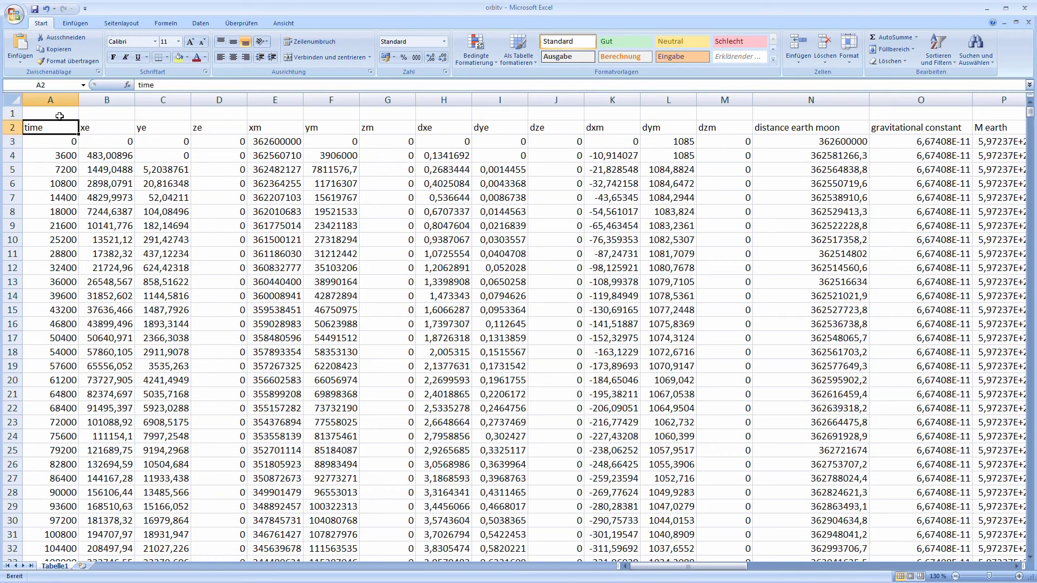
{"action": "left_click", "coordinate": [64, 117]}
{"action": "left_click", "coordinate": [63, 153]}
{"action": "left_click", "coordinate": [65, 141]}
{"action": "left_click", "coordinate": [65, 129]}
{"action": "left_click", "coordinate": [66, 141]}
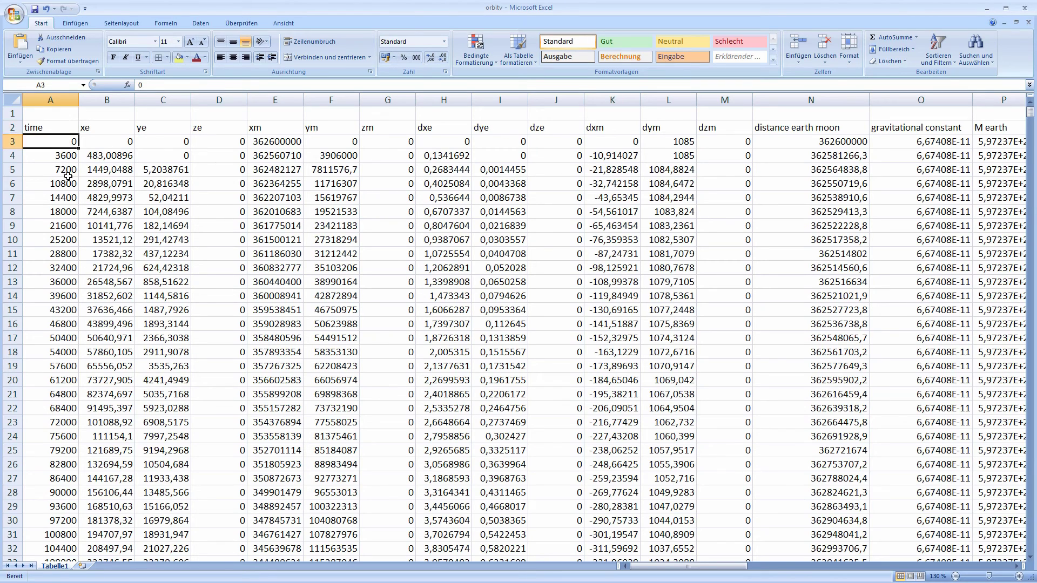
{"action": "left_click", "coordinate": [68, 176]}
{"action": "left_click", "coordinate": [62, 155]}
{"action": "left_click", "coordinate": [61, 143]}
{"action": "left_click", "coordinate": [67, 128]}
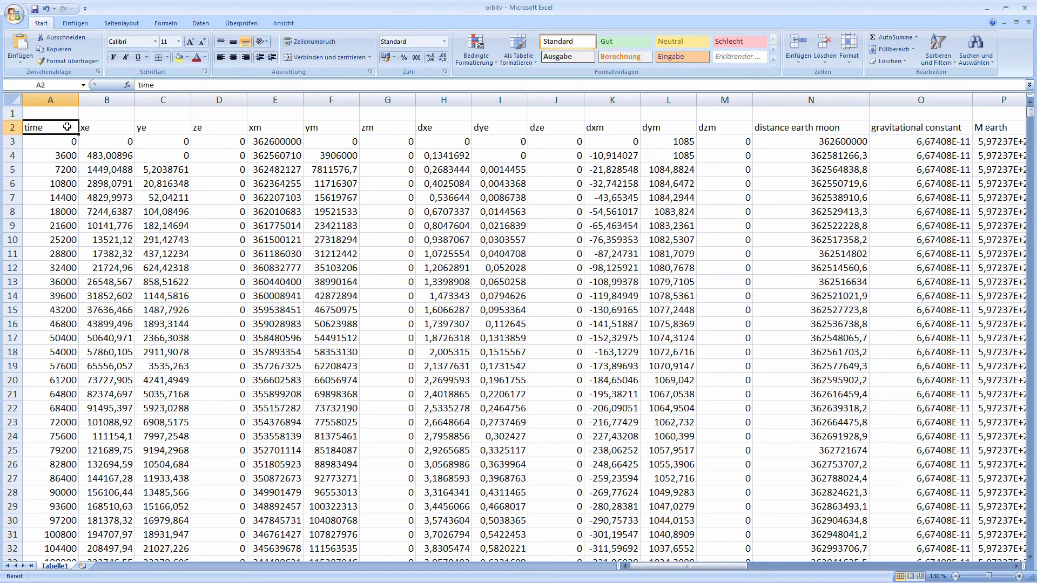
{"action": "left_click", "coordinate": [65, 114]}
{"action": "left_click", "coordinate": [67, 142]}
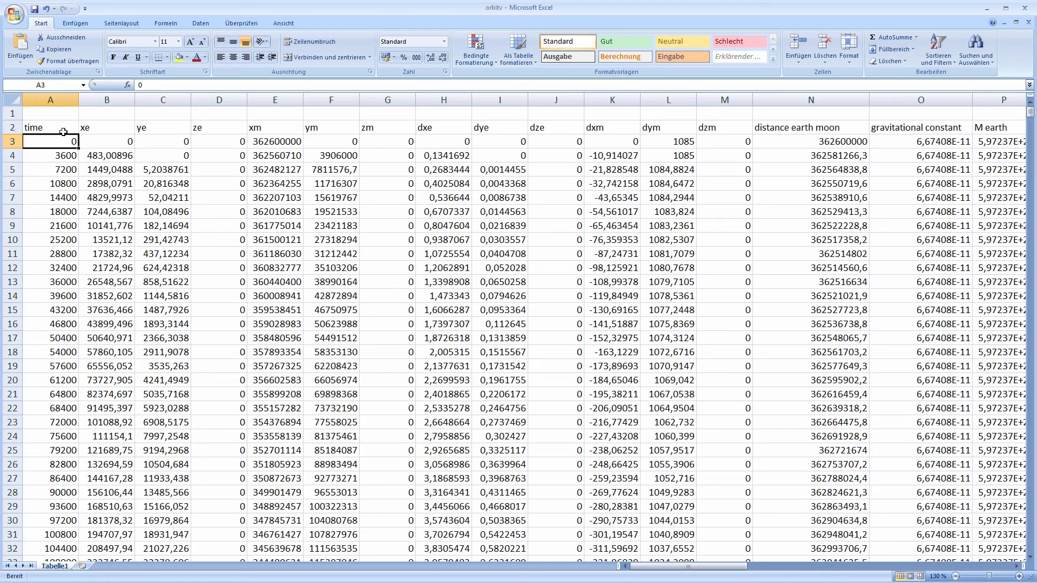
{"action": "left_click", "coordinate": [69, 130]}
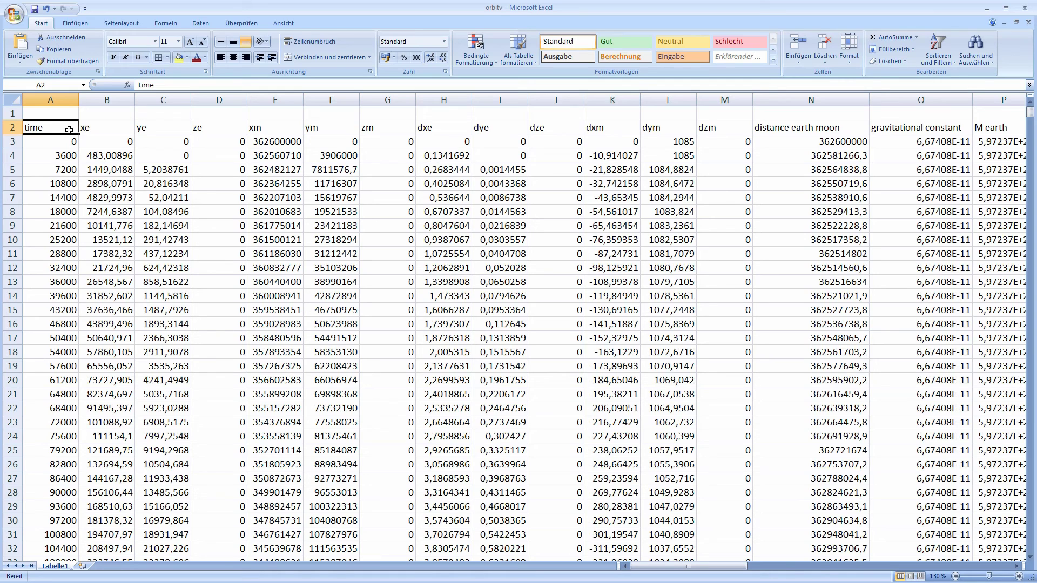
{"action": "left_click", "coordinate": [51, 158]}
{"action": "left_click", "coordinate": [63, 144]}
{"action": "left_click", "coordinate": [69, 169]}
{"action": "left_click", "coordinate": [67, 157]}
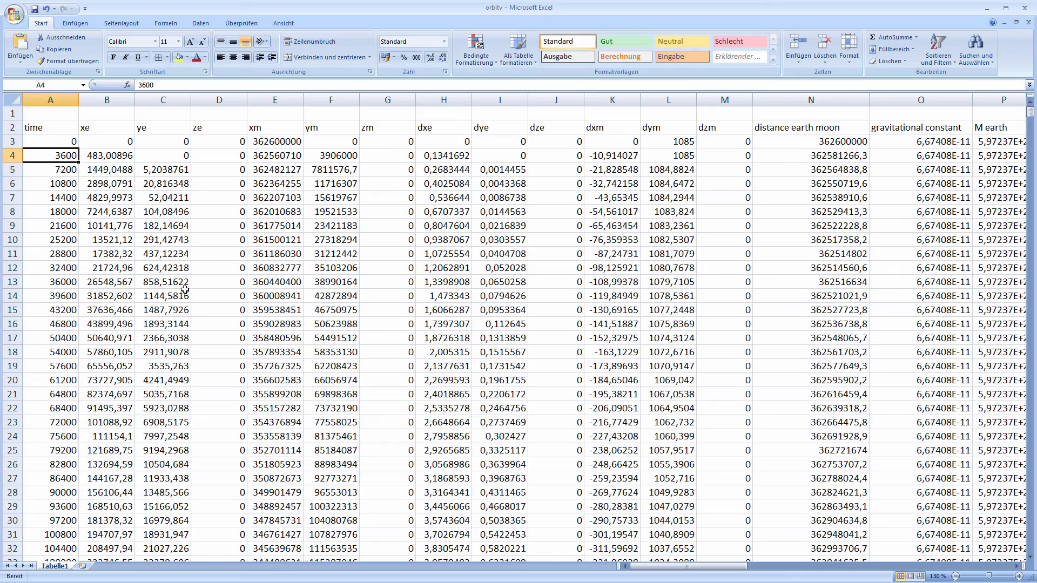
{"action": "mouse_move", "coordinate": [730, 569]}
{"action": "left_mouse_down"}
{"action": "mouse_move", "coordinate": [901, 573]}
{"action": "mouse_move", "coordinate": [780, 556]}
{"action": "mouse_move", "coordinate": [713, 561]}
{"action": "left_mouse_up"}
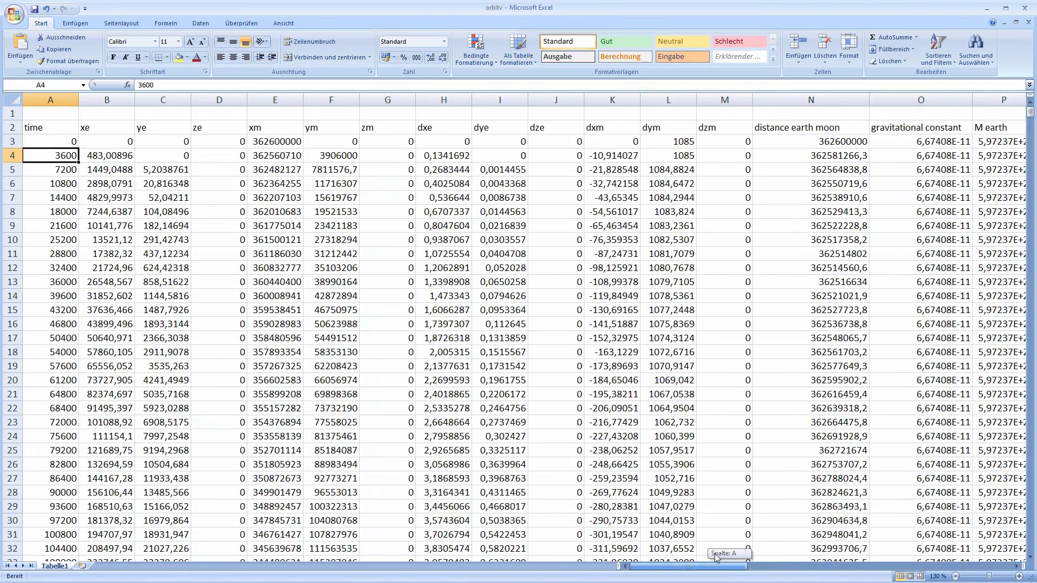
{"action": "left_click", "coordinate": [64, 142]}
{"action": "left_click", "coordinate": [69, 166]}
{"action": "left_click", "coordinate": [64, 142]}
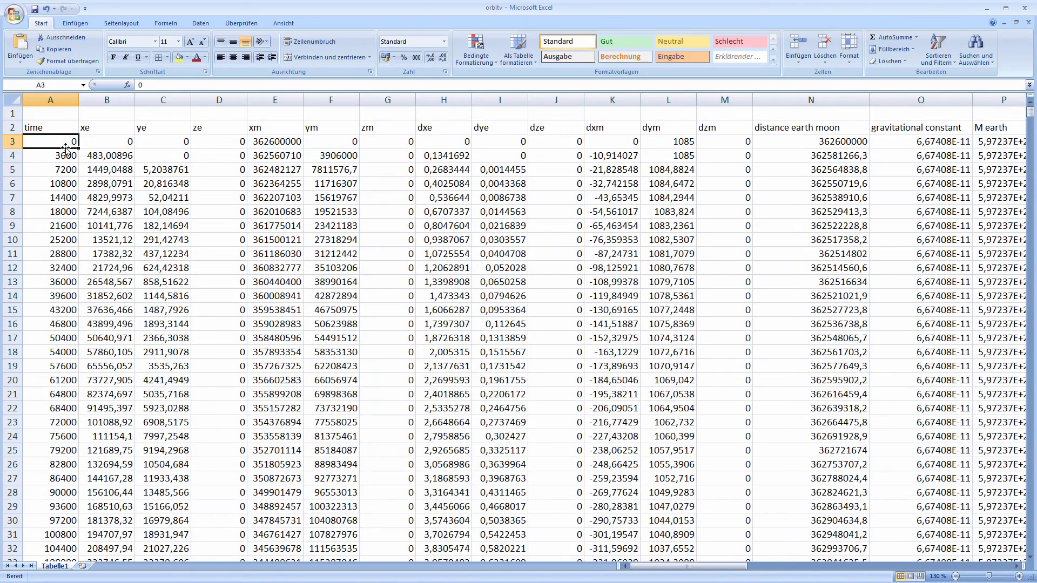
{"action": "left_click", "coordinate": [66, 151]}
{"action": "left_click", "coordinate": [67, 145]}
{"action": "left_click", "coordinate": [53, 154]}
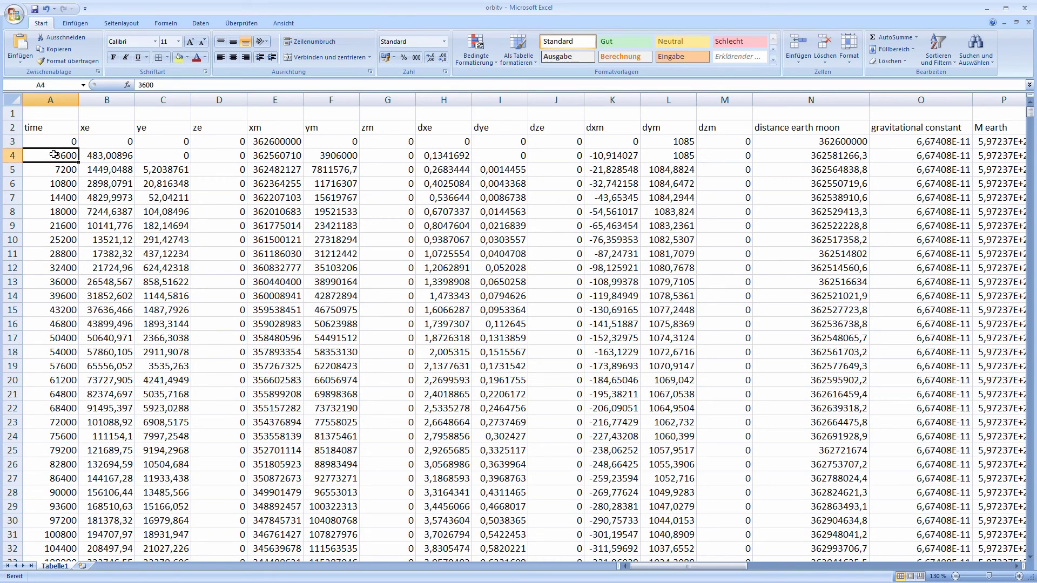
{"action": "left_click", "coordinate": [57, 145]}
{"action": "left_click", "coordinate": [51, 155]}
{"action": "left_click", "coordinate": [52, 170]}
{"action": "left_click", "coordinate": [60, 157]}
{"action": "left_click", "coordinate": [64, 144]}
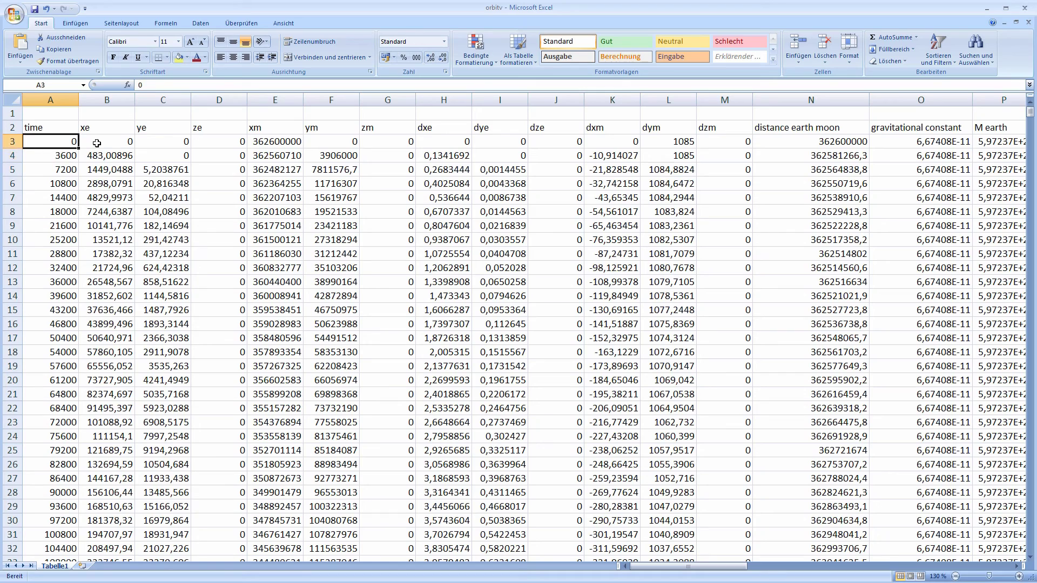
Examine the starting values of the Earth coordinates xe, ye and ze in row 3
{"action": "left_click", "coordinate": [98, 142]}
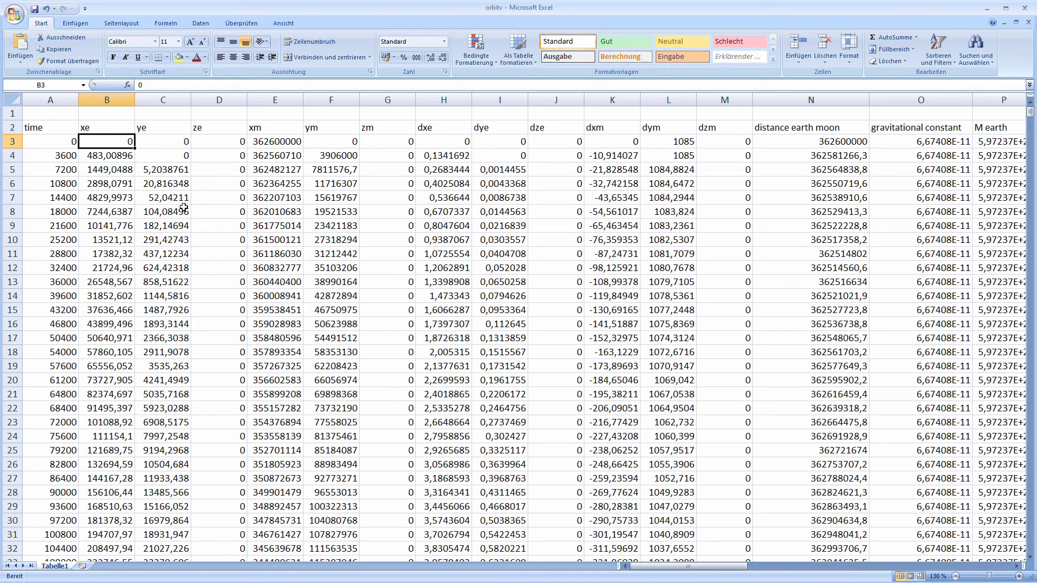
{"action": "left_click", "coordinate": [154, 147]}
{"action": "left_click", "coordinate": [194, 140]}
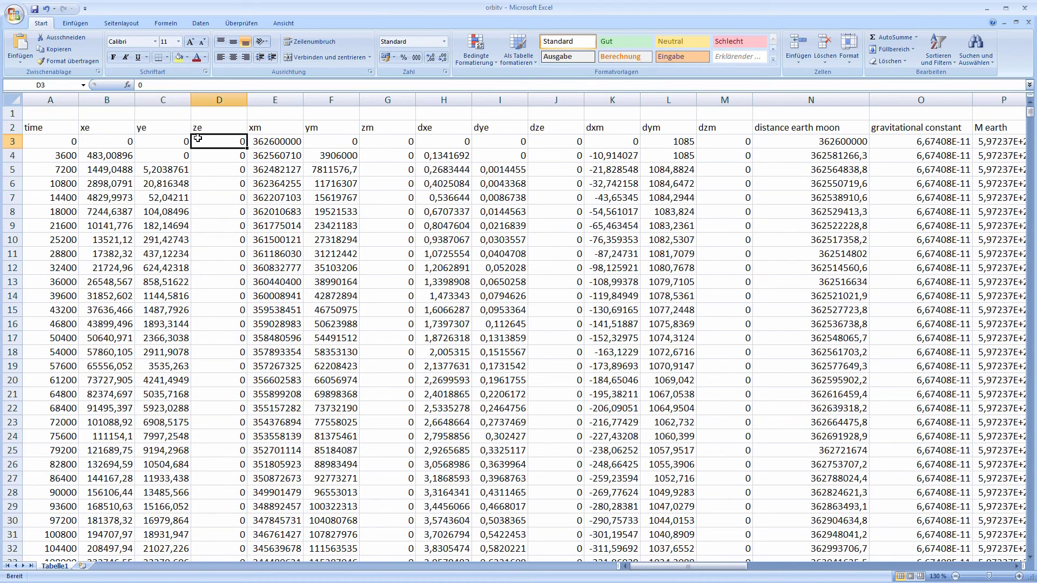
{"action": "left_click", "coordinate": [124, 142]}
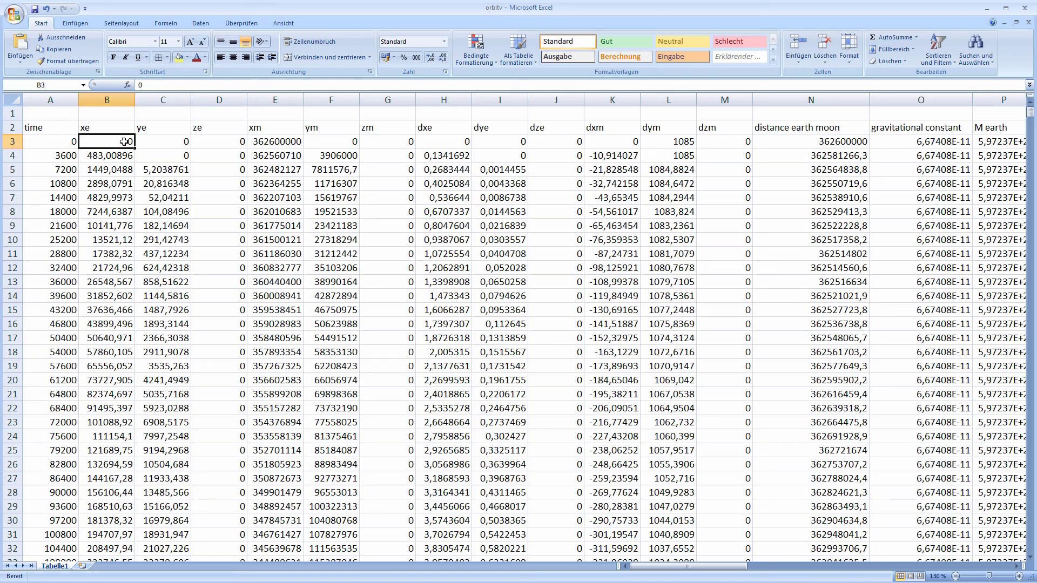
{"action": "left_click", "coordinate": [174, 143]}
{"action": "left_click", "coordinate": [217, 138]}
{"action": "left_click", "coordinate": [173, 138]}
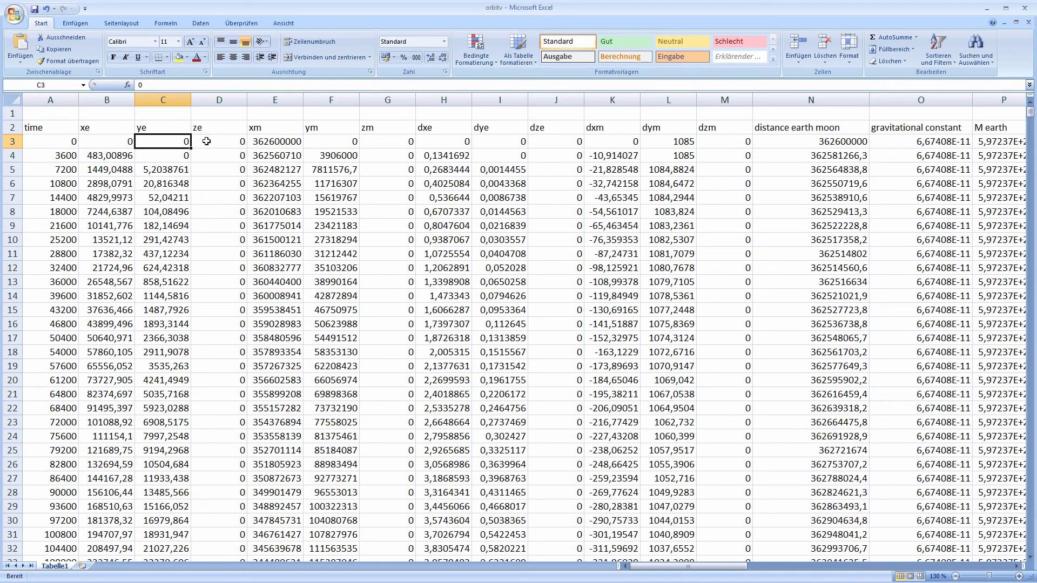
Examine the starting values of the Moon coordinates xm, ym and zm in row 3
{"action": "left_click", "coordinate": [206, 141]}
{"action": "left_click", "coordinate": [263, 142]}
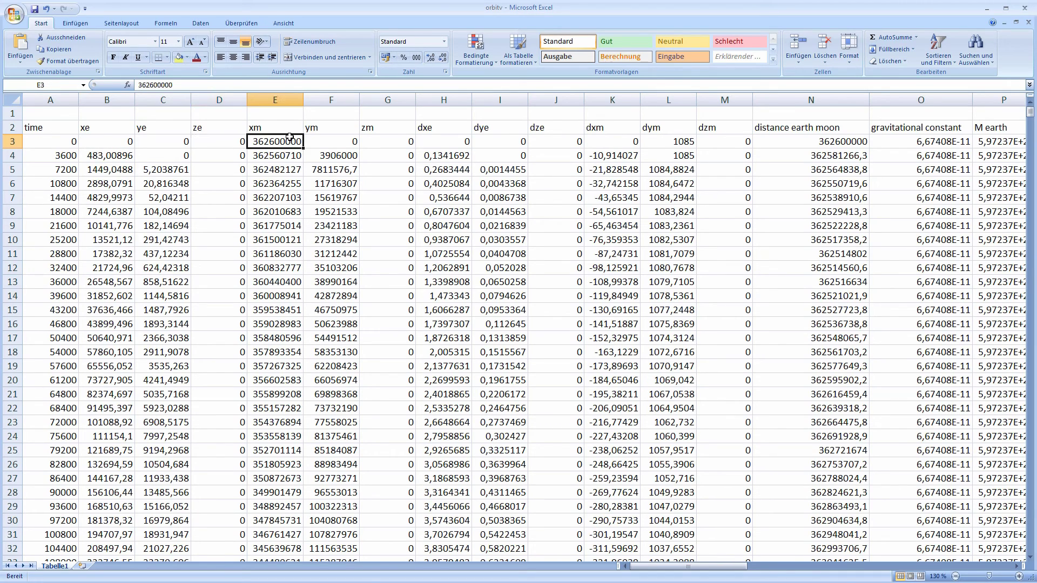
{"action": "left_click", "coordinate": [290, 133]}
{"action": "left_click", "coordinate": [318, 143]}
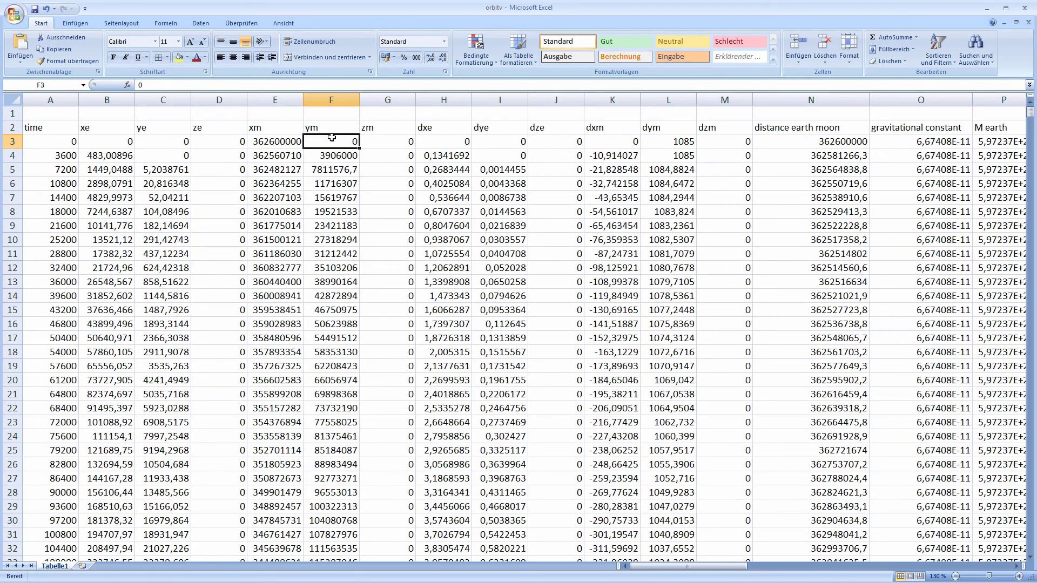
{"action": "left_click", "coordinate": [282, 132]}
{"action": "left_click", "coordinate": [292, 139]}
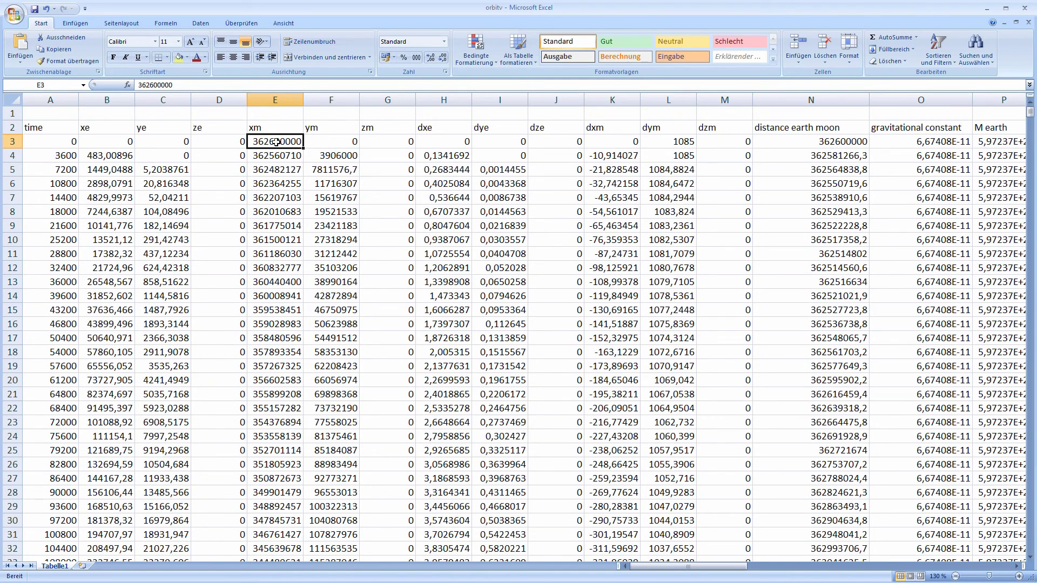
{"action": "left_click", "coordinate": [311, 144]}
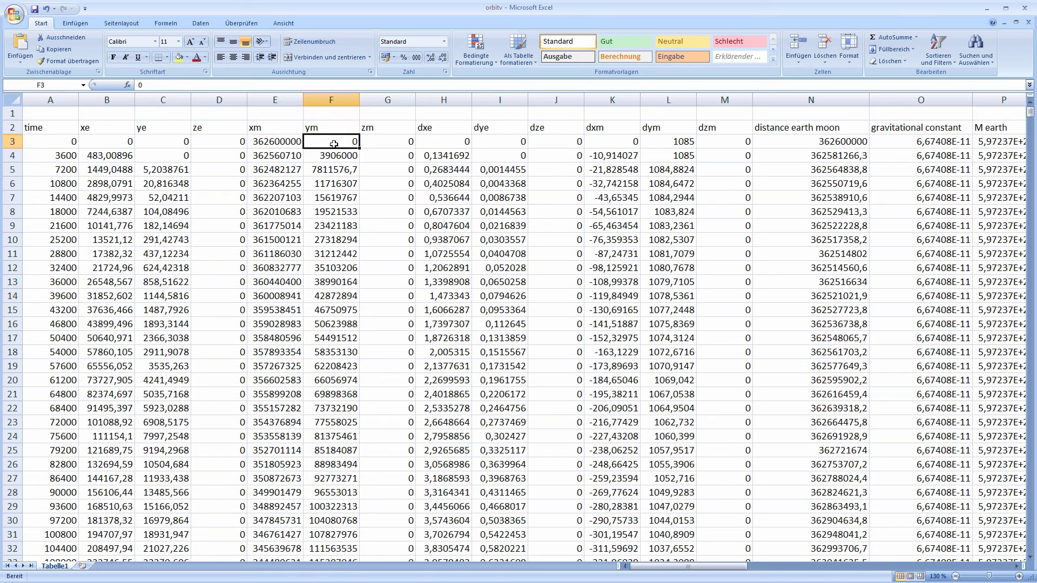
{"action": "left_click", "coordinate": [375, 142]}
Examine the starting values of the Earth's velocity components dxe, dye and dze in row 3
{"action": "left_click", "coordinate": [428, 142]}
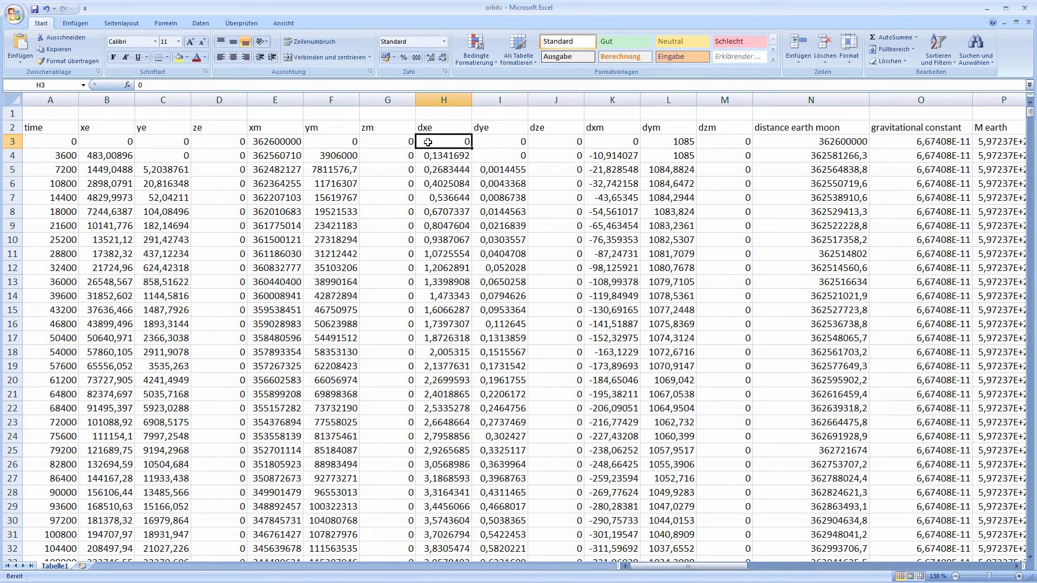
{"action": "left_click", "coordinate": [480, 142]}
{"action": "left_click", "coordinate": [566, 141]}
{"action": "left_click", "coordinate": [599, 143]}
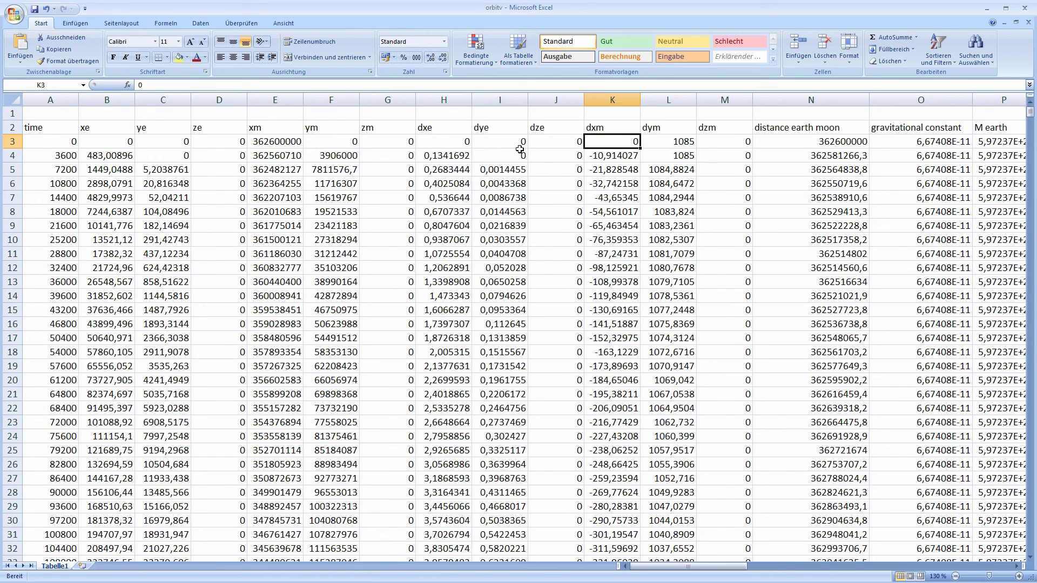
{"action": "left_click", "coordinate": [457, 146]}
{"action": "left_click", "coordinate": [492, 143]}
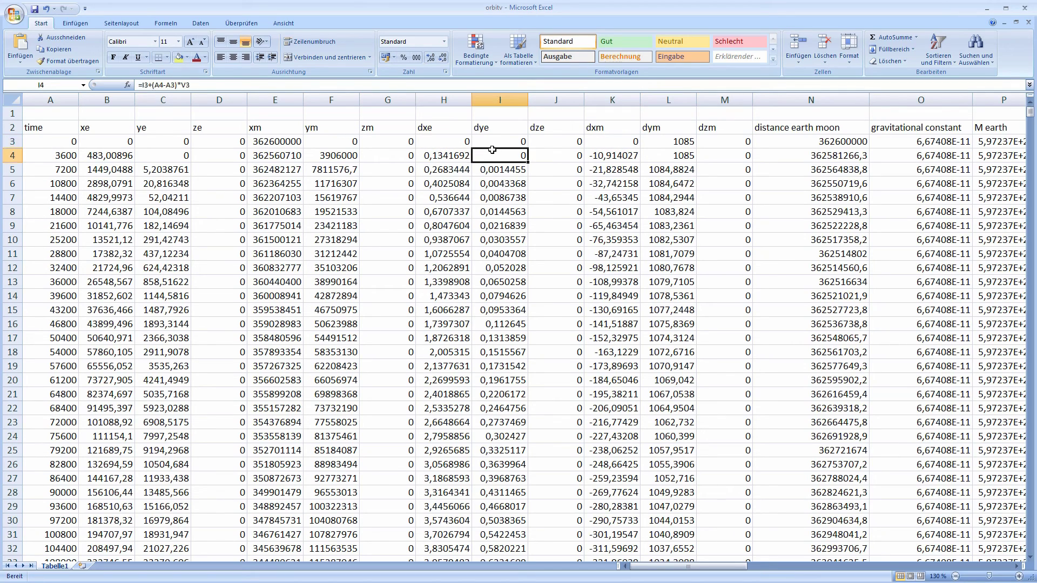
{"action": "left_click", "coordinate": [551, 141]}
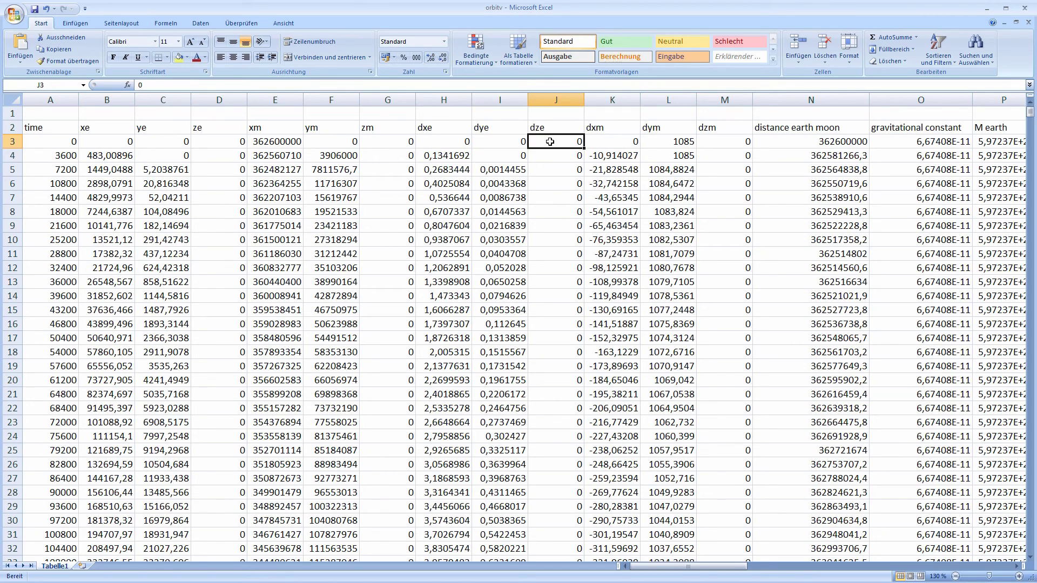
{"action": "left_click", "coordinate": [443, 146]}
{"action": "left_click", "coordinate": [508, 145]}
Examine the Moon's starting velocity components dxm, dym and dzm in row 3 and the dzm column header
{"action": "left_click", "coordinate": [587, 141]}
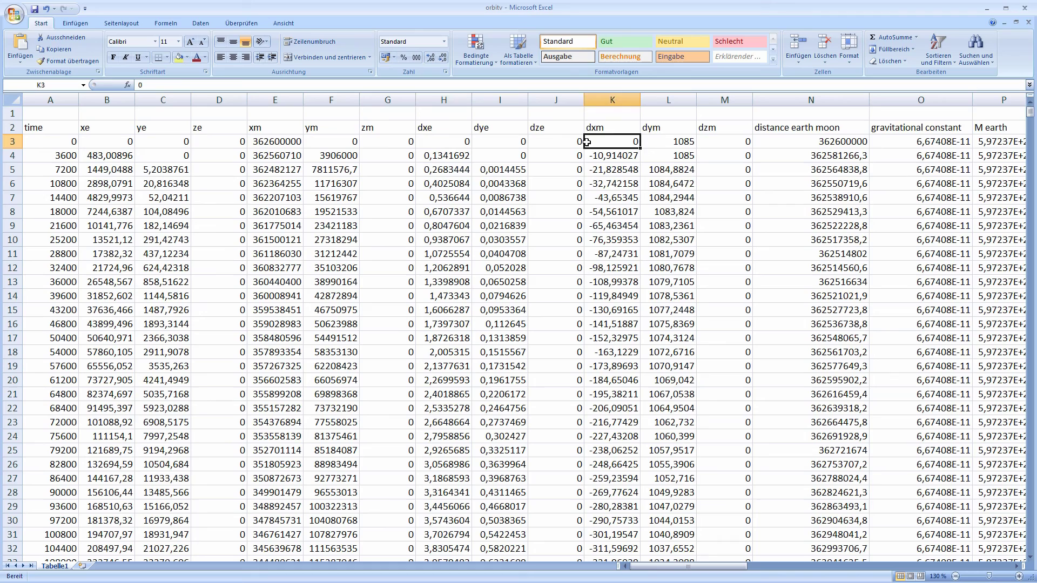
{"action": "left_click", "coordinate": [651, 144]}
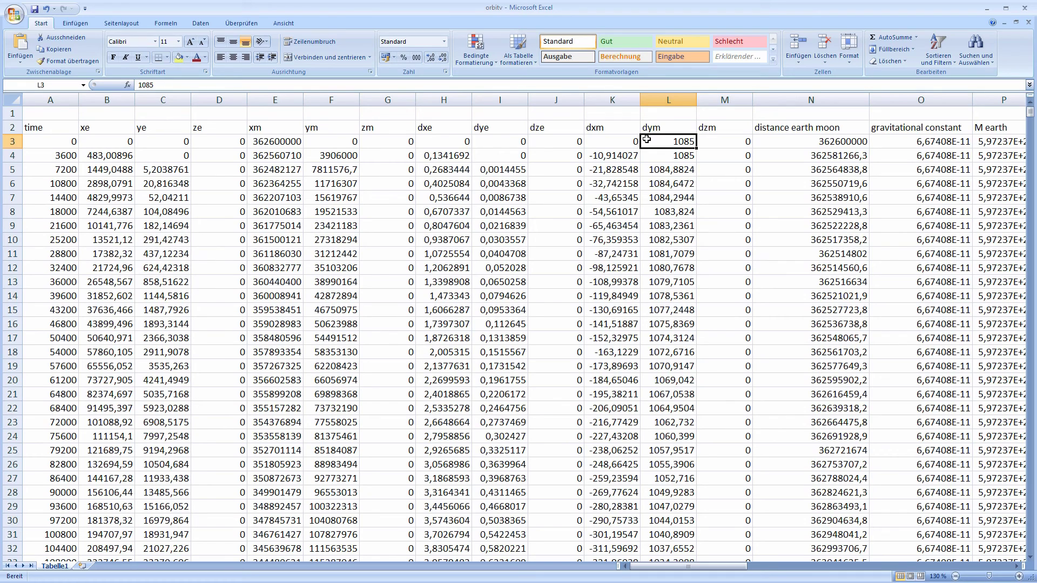
{"action": "left_click", "coordinate": [708, 153]}
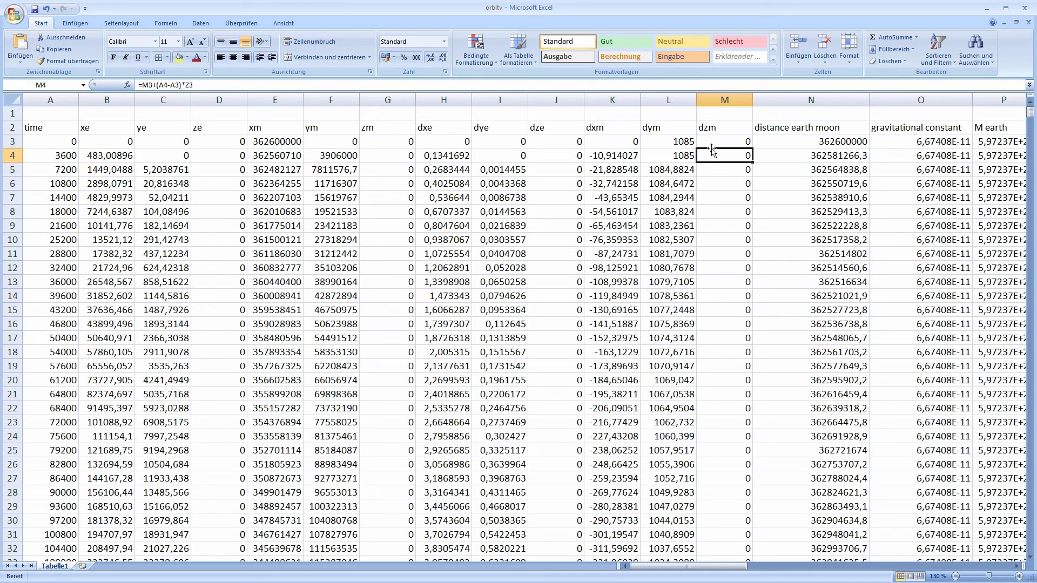
{"action": "left_click", "coordinate": [714, 137]}
{"action": "left_click", "coordinate": [674, 138]}
{"action": "left_click", "coordinate": [702, 143]}
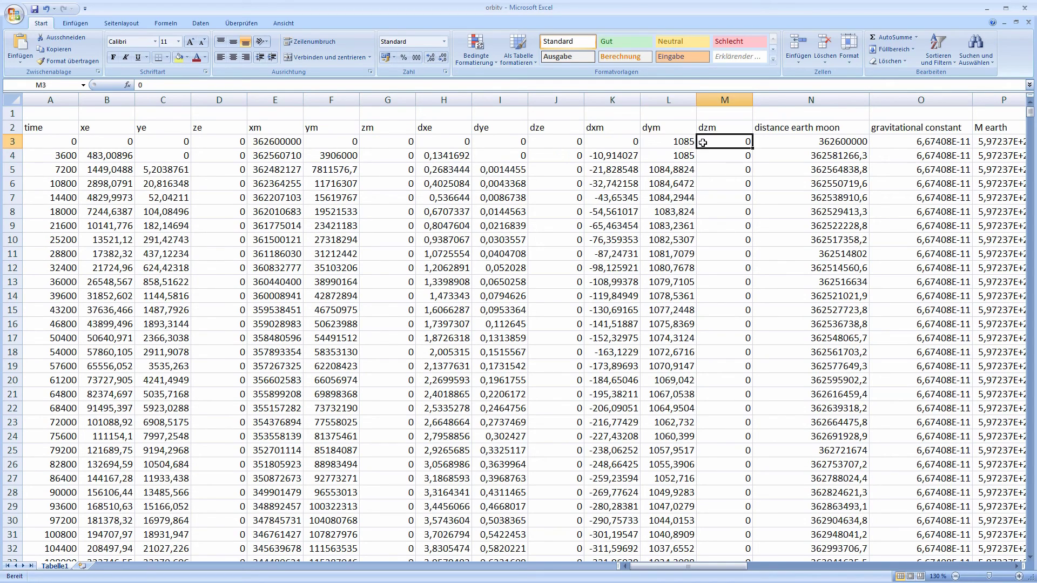
{"action": "left_click", "coordinate": [720, 167]}
{"action": "left_click", "coordinate": [729, 202]}
{"action": "left_click", "coordinate": [694, 143]}
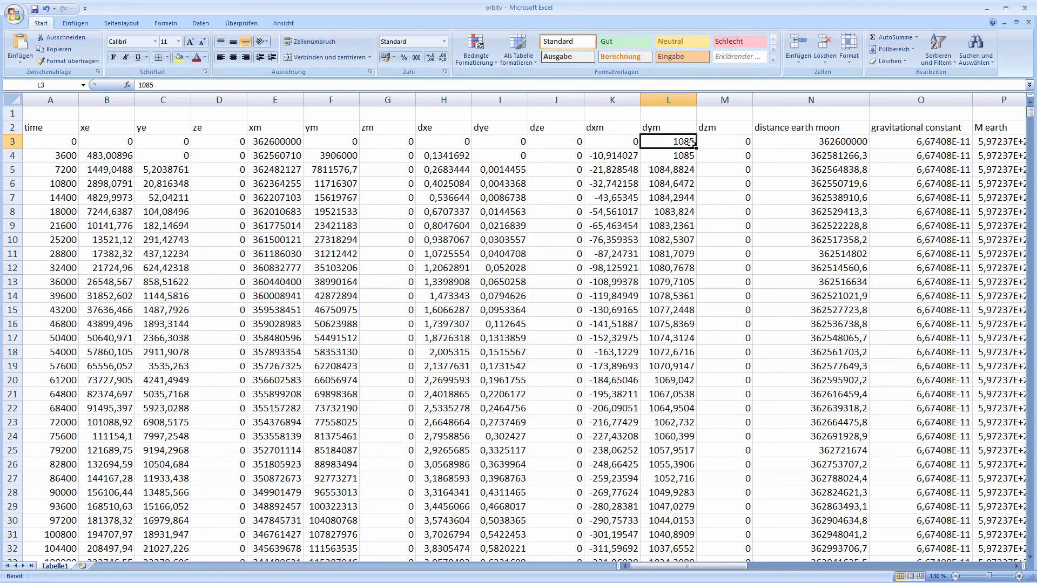
{"action": "left_click", "coordinate": [702, 143]}
{"action": "left_click", "coordinate": [673, 141]}
{"action": "left_click", "coordinate": [729, 141]}
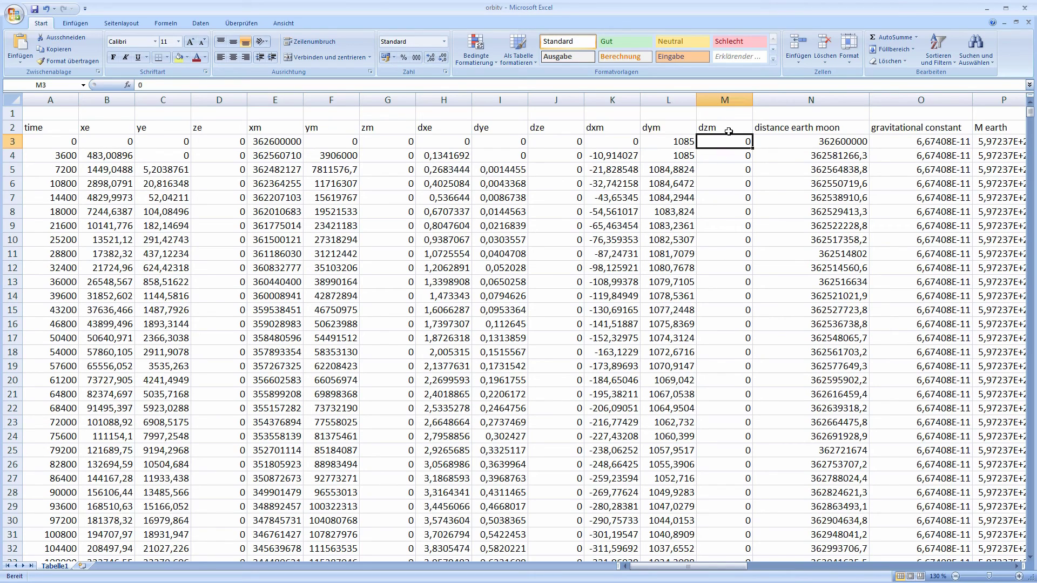
{"action": "left_click", "coordinate": [726, 126]}
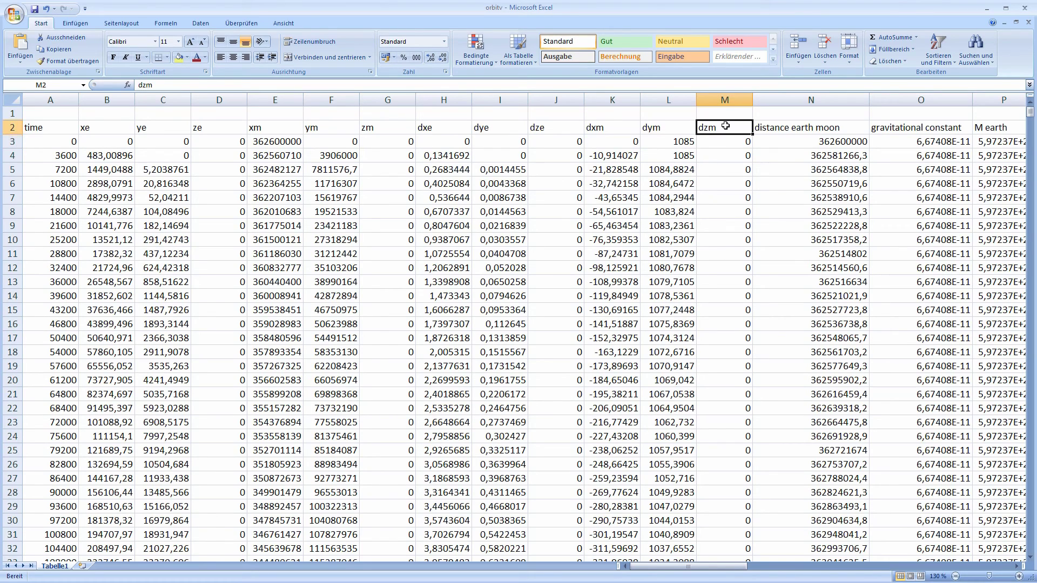
Examine the distance earth moon column header and its square-root formula in N3
{"action": "left_click", "coordinate": [770, 109]}
{"action": "left_click", "coordinate": [777, 131]}
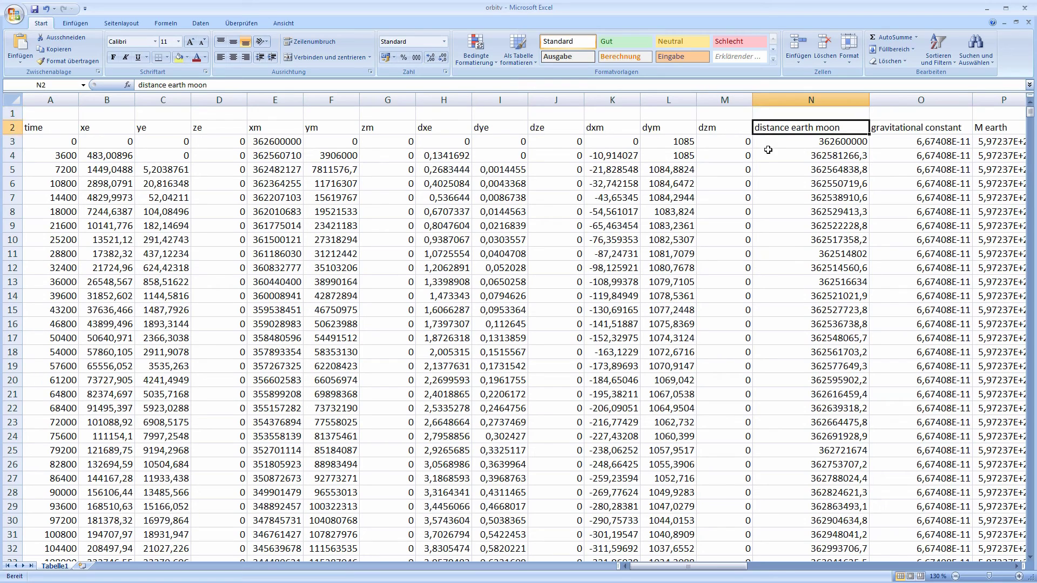
{"action": "left_click", "coordinate": [767, 144]}
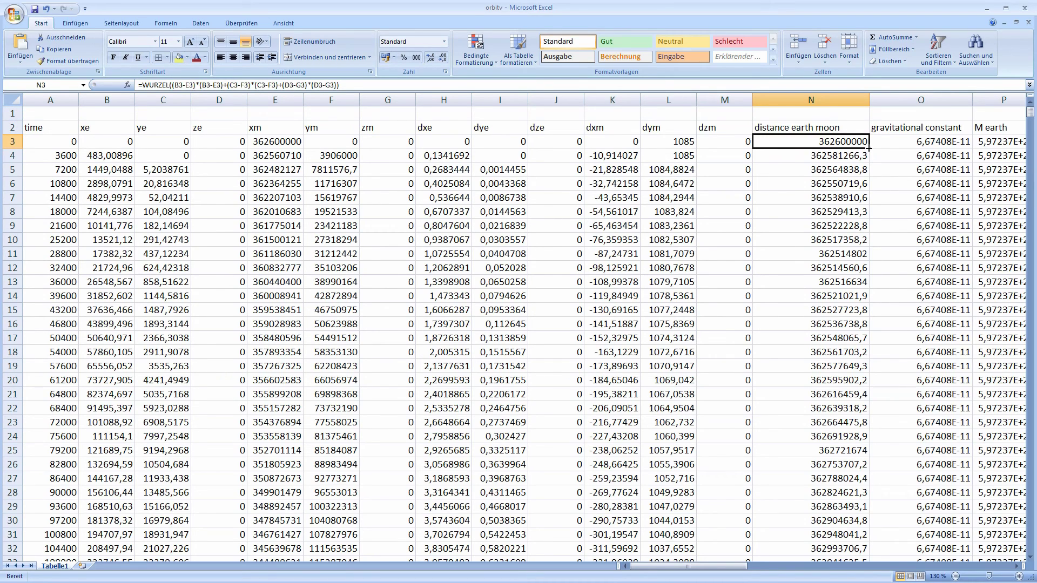
Examine the gravitational constant, the Earth and Moon masses, and the Pull E M formula in row 3
{"action": "left_click", "coordinate": [889, 143]}
{"action": "left_click_drag", "start_coordinate": [716, 567], "coordinate": [795, 566]}
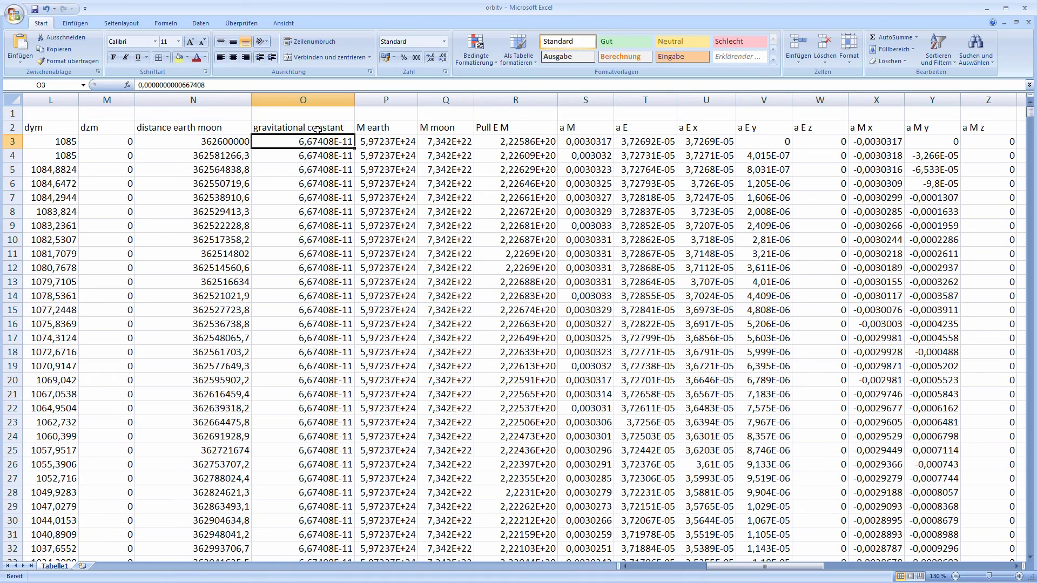
{"action": "left_click", "coordinate": [382, 139]}
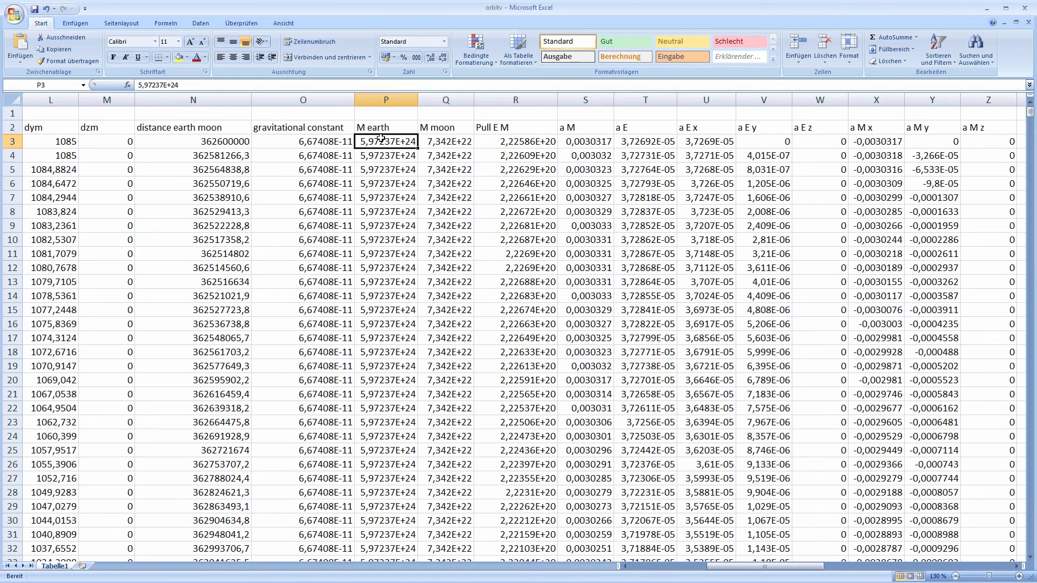
{"action": "left_click", "coordinate": [446, 139]}
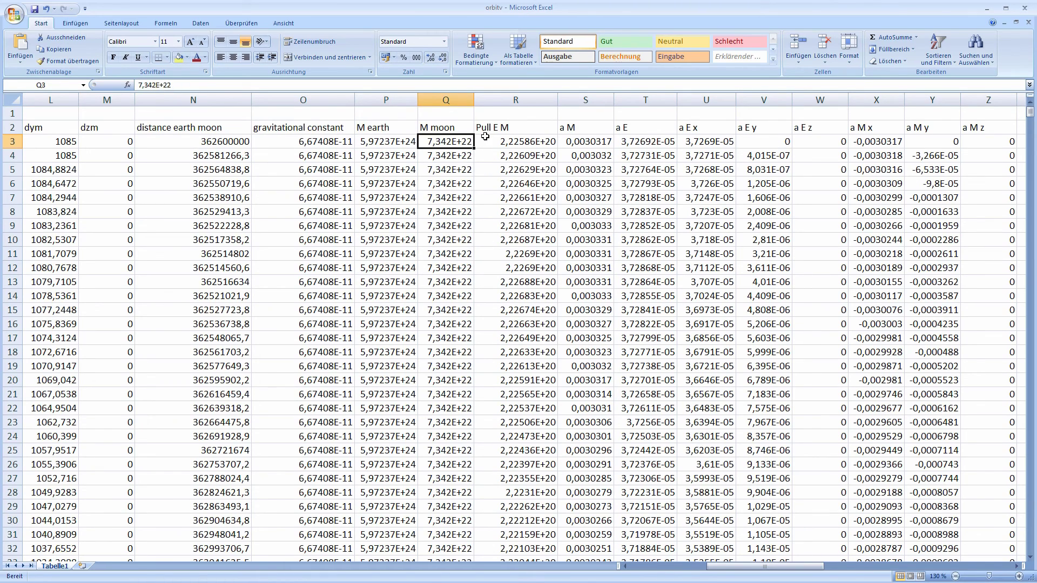
{"action": "left_click", "coordinate": [486, 138]}
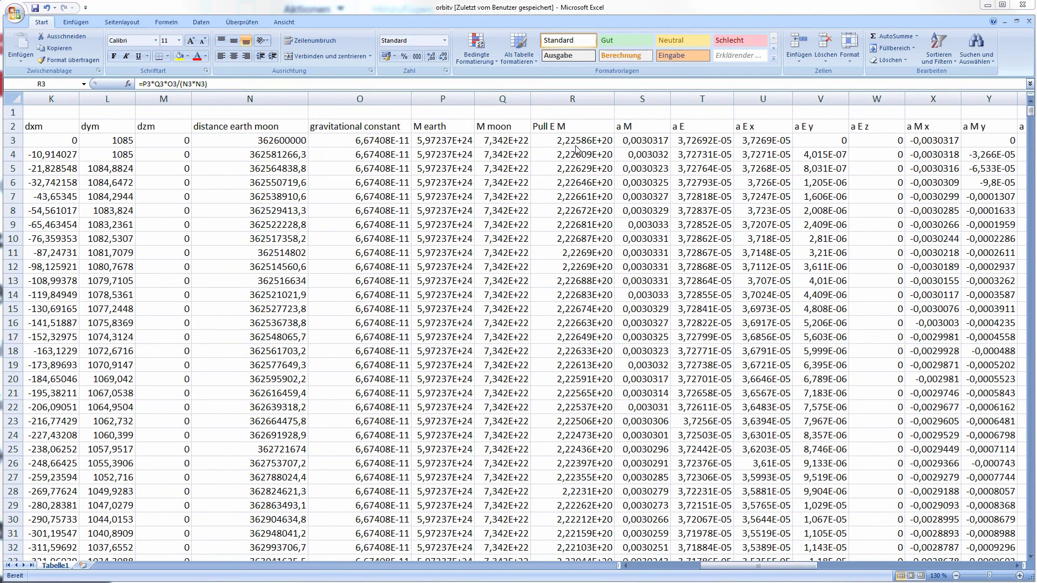
{"action": "left_click", "coordinate": [576, 144]}
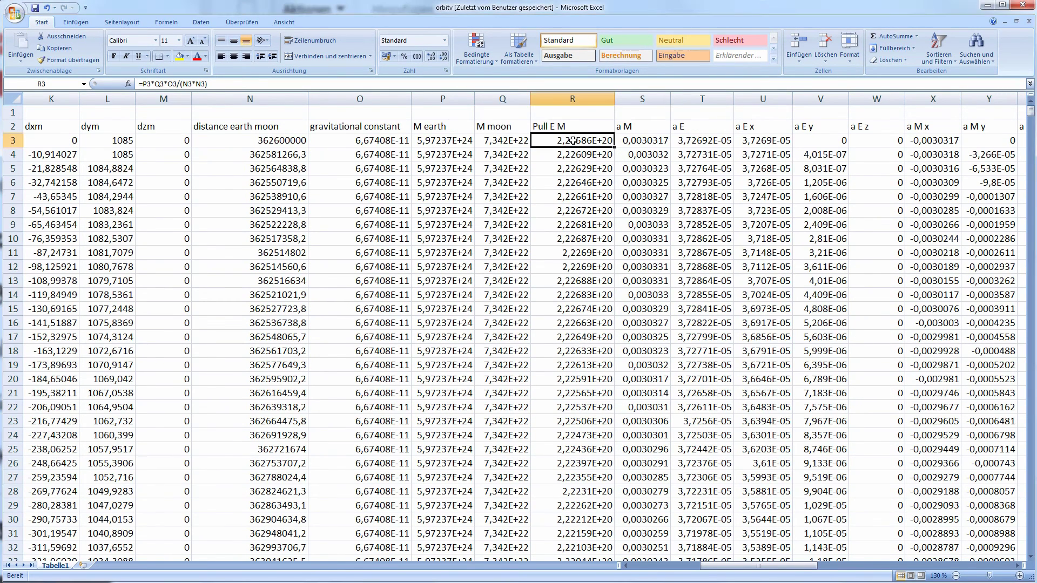
Examine which cells the Moon's acceleration formula in S3 refers to, leaving the formula unedited
{"action": "left_click", "coordinate": [641, 139]}
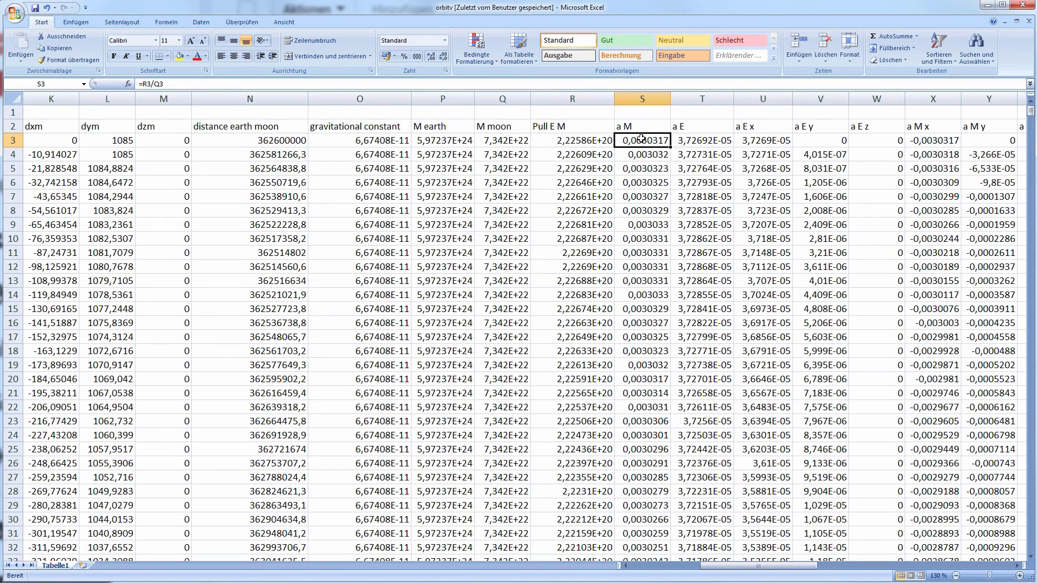
{"action": "left_click", "coordinate": [705, 141]}
{"action": "left_click", "coordinate": [654, 141]}
{"action": "left_click", "coordinate": [680, 143]}
{"action": "left_click", "coordinate": [628, 144]}
{"action": "left_click", "coordinate": [403, 86]}
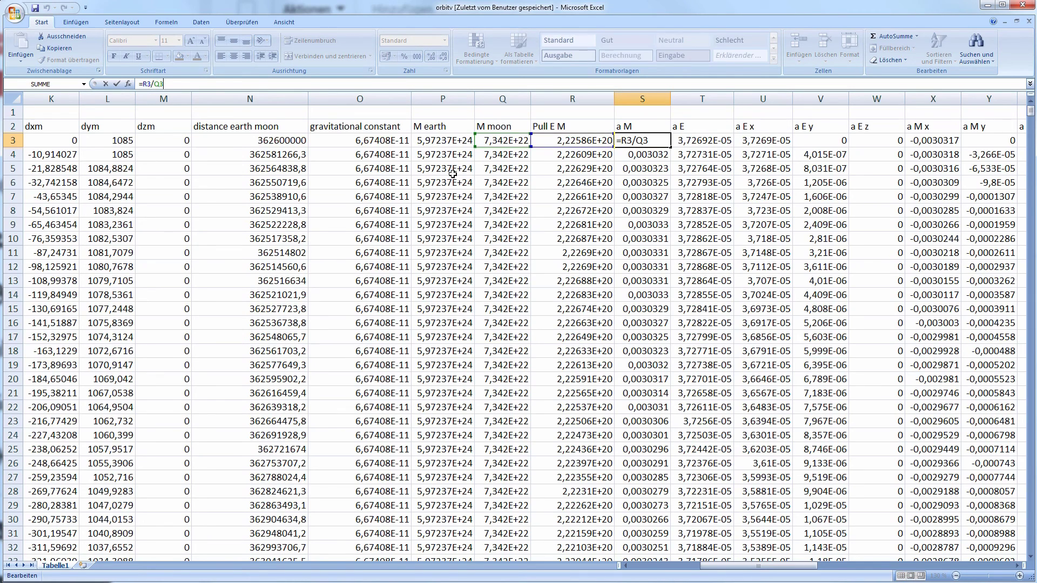
{"action": "key", "text": "Escape"}
Examine the Earth's acceleration formula in T3 and compare the a E column with the a M column
{"action": "left_click", "coordinate": [692, 139]}
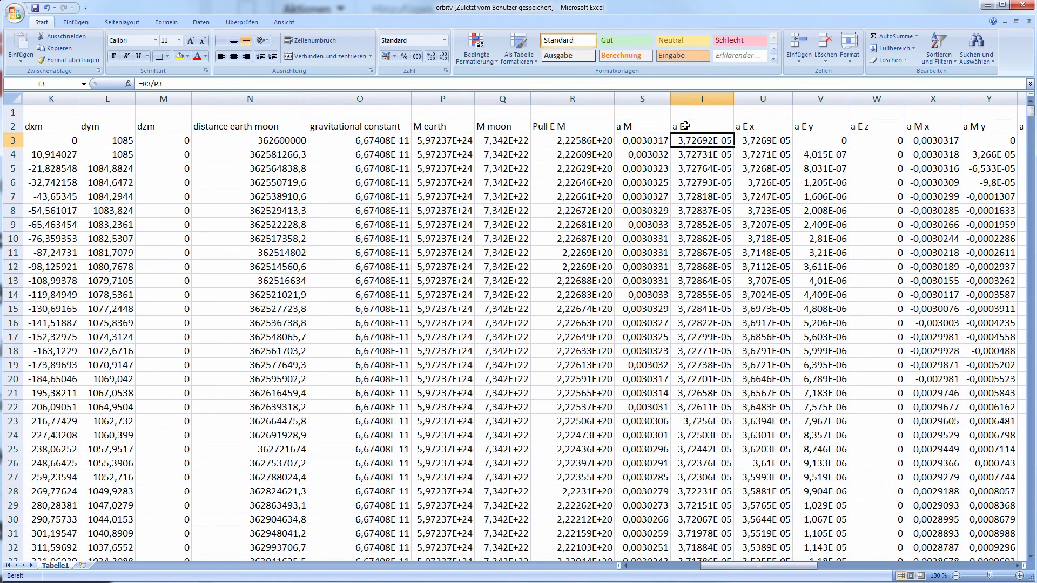
{"action": "left_click", "coordinate": [644, 129]}
{"action": "left_click", "coordinate": [661, 138]}
{"action": "left_click", "coordinate": [694, 139]}
{"action": "left_click", "coordinate": [697, 129]}
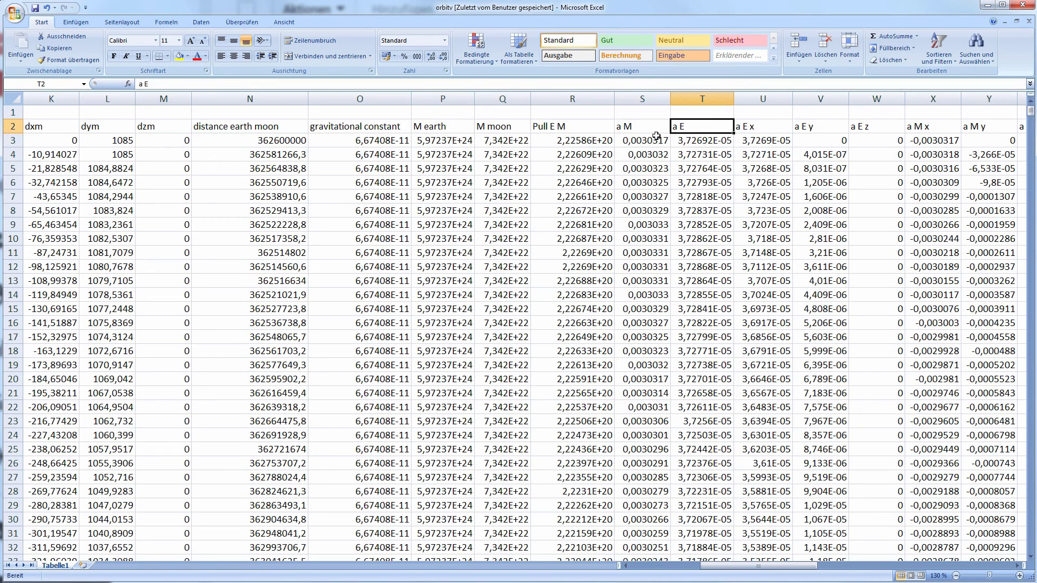
{"action": "left_click", "coordinate": [648, 131]}
{"action": "left_click", "coordinate": [685, 143]}
Examine the formulas for the Earth's acceleration components a E x, a E y and a E z in rows 3 and 4
{"action": "left_click", "coordinate": [744, 141]}
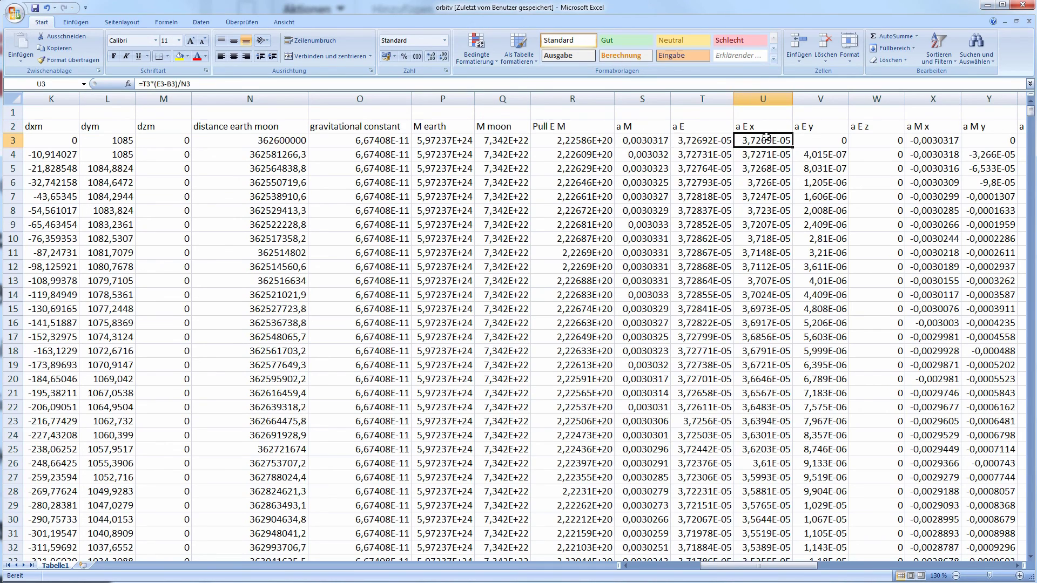
{"action": "left_click", "coordinate": [805, 143]}
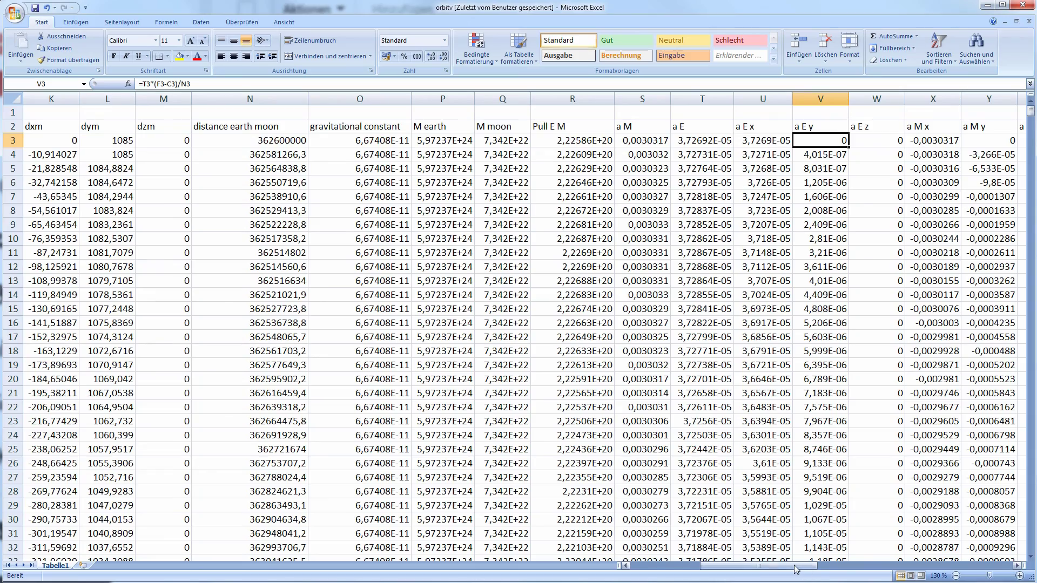
{"action": "left_click_drag", "start_coordinate": [808, 567], "coordinate": [829, 573]}
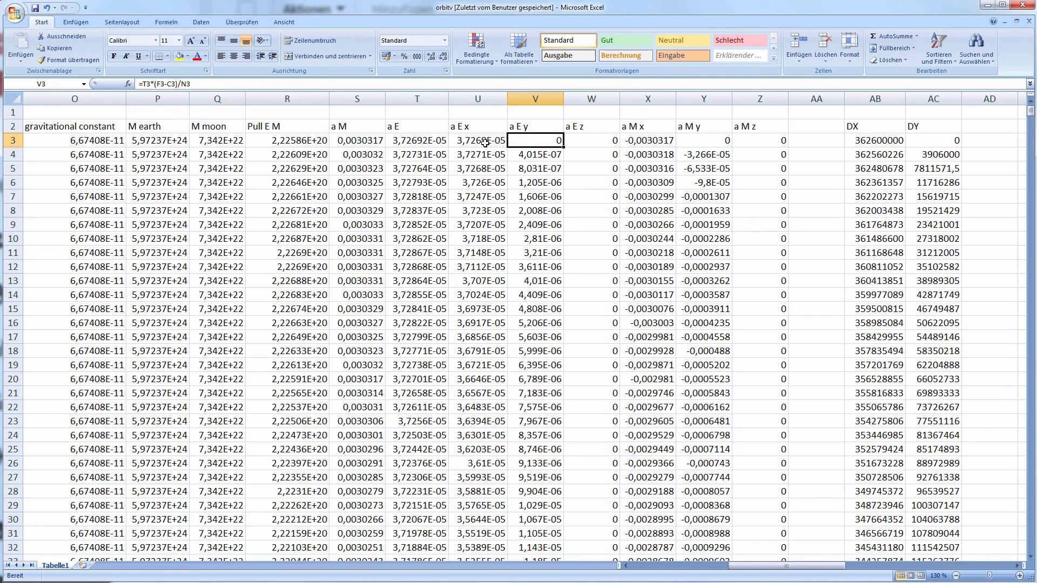
{"action": "left_click", "coordinate": [484, 142]}
{"action": "left_click", "coordinate": [492, 120]}
{"action": "left_click", "coordinate": [518, 129]}
{"action": "left_click", "coordinate": [485, 149]}
{"action": "left_click", "coordinate": [516, 152]}
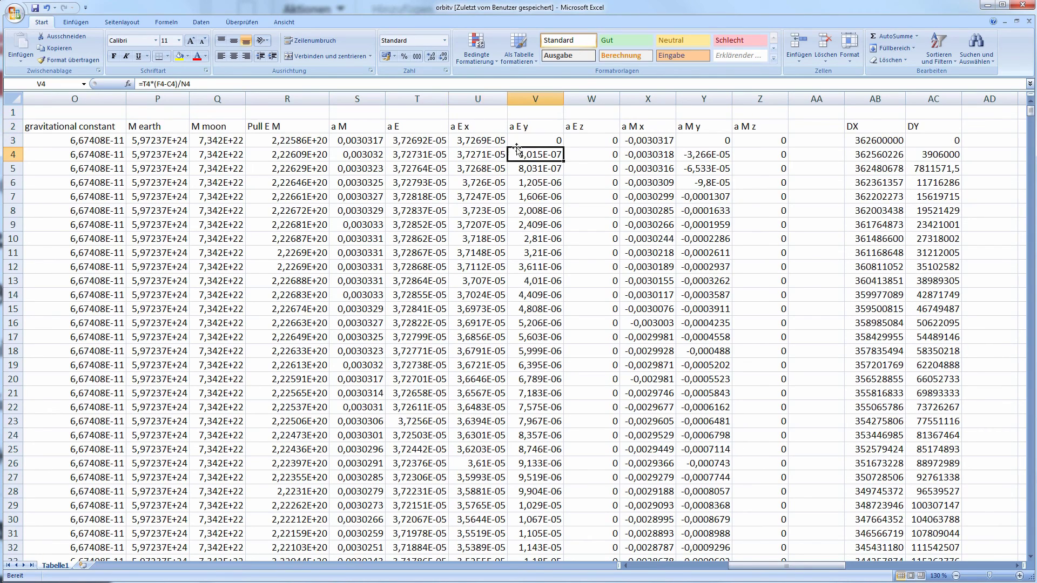
{"action": "left_click", "coordinate": [517, 143]}
{"action": "left_click", "coordinate": [505, 143]}
{"action": "left_click", "coordinate": [513, 145]}
{"action": "left_click", "coordinate": [523, 150]}
{"action": "left_click", "coordinate": [516, 144]}
{"action": "left_click", "coordinate": [485, 143]}
{"action": "left_click", "coordinate": [495, 152]}
{"action": "left_click", "coordinate": [519, 144]}
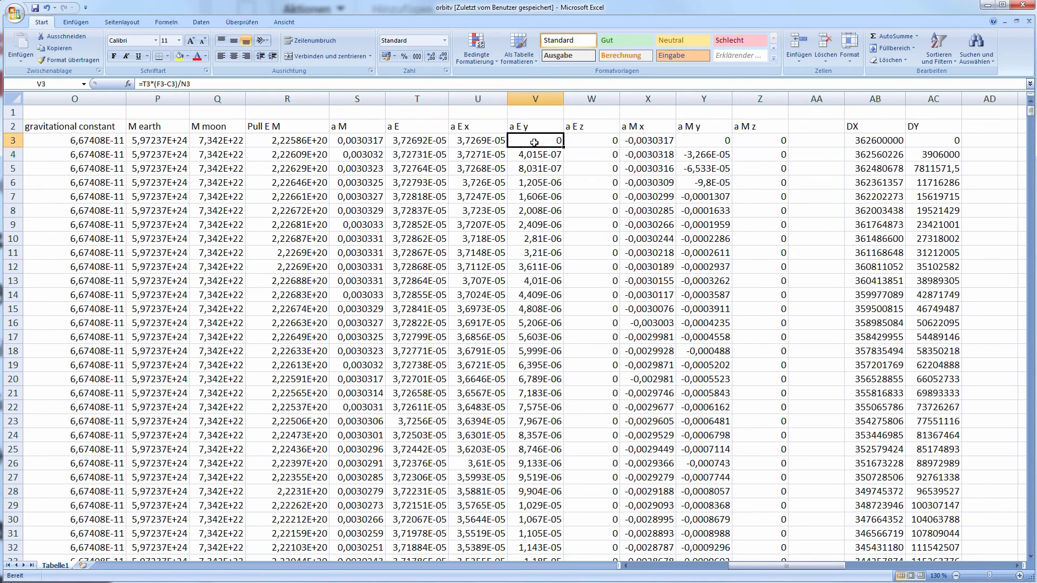
{"action": "left_click", "coordinate": [577, 141]}
{"action": "left_click", "coordinate": [581, 156]}
{"action": "left_click", "coordinate": [523, 140]}
{"action": "left_click", "coordinate": [507, 141]}
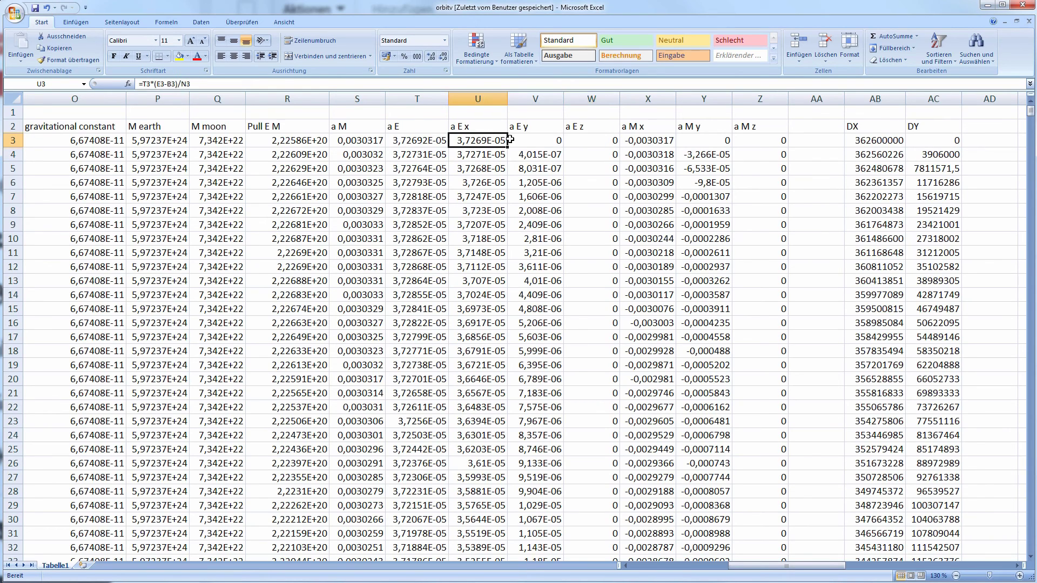
Examine the formulas for the Moon's acceleration components a M x, a M y and a M z in row 3
{"action": "left_click", "coordinate": [639, 138]}
{"action": "left_click", "coordinate": [469, 139]}
{"action": "left_click", "coordinate": [643, 139]}
{"action": "left_click", "coordinate": [711, 145]}
{"action": "left_click", "coordinate": [783, 142]}
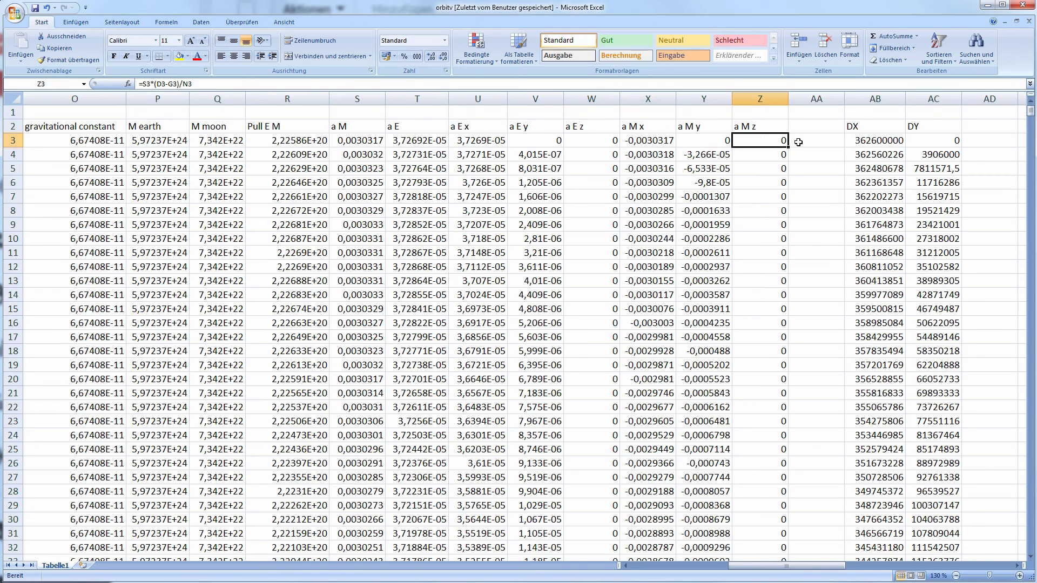
{"action": "left_click", "coordinate": [818, 142]}
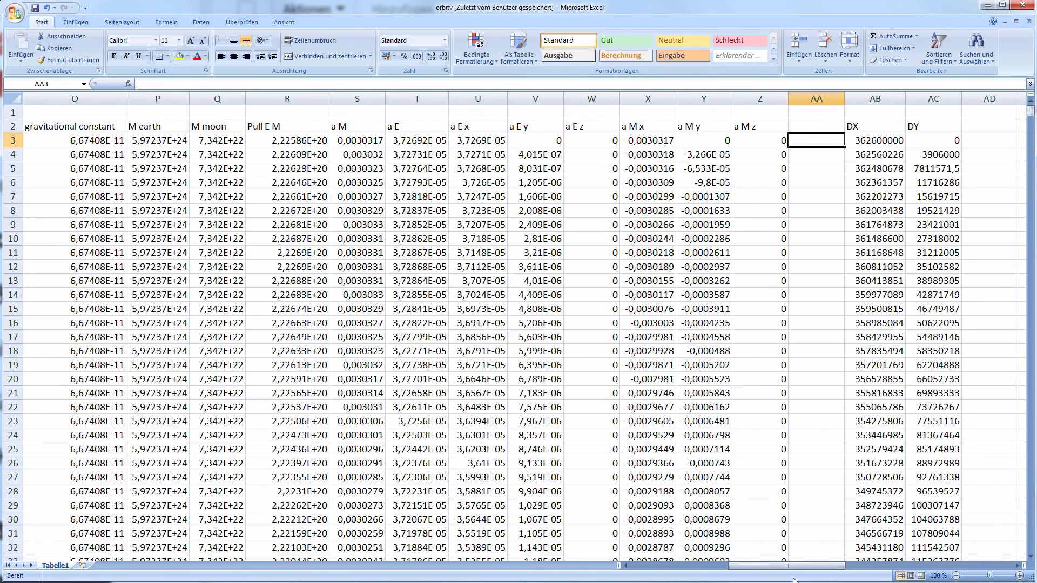
Examine the Earth's velocity formula dxe in H4 and the Moon's position formula zm in G4
{"action": "left_click_drag", "start_coordinate": [789, 565], "coordinate": [440, 562]}
{"action": "left_click_drag", "start_coordinate": [656, 561], "coordinate": [653, 551]}
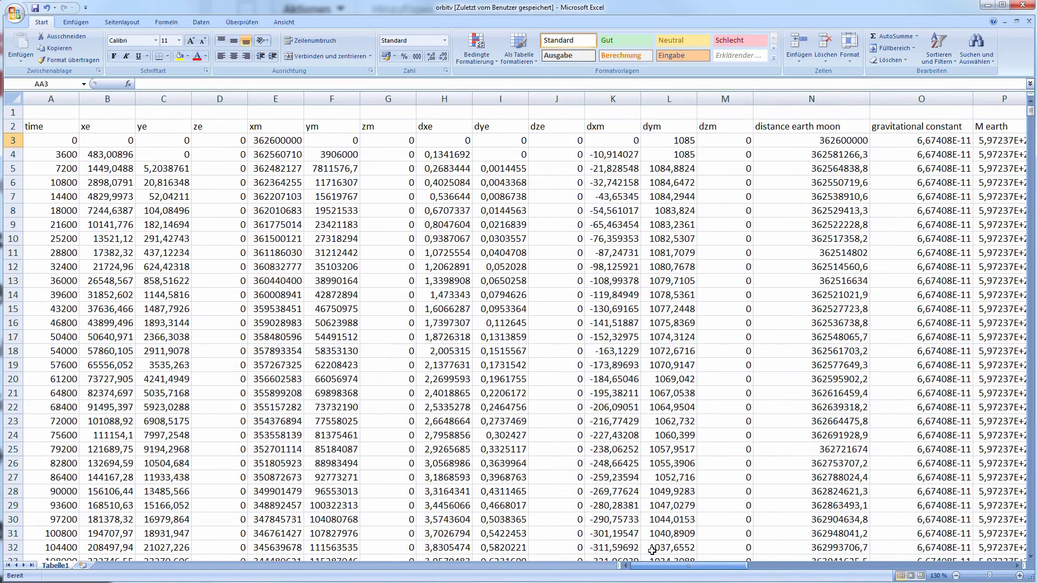
{"action": "left_click", "coordinate": [264, 152]}
{"action": "left_click", "coordinate": [419, 156]}
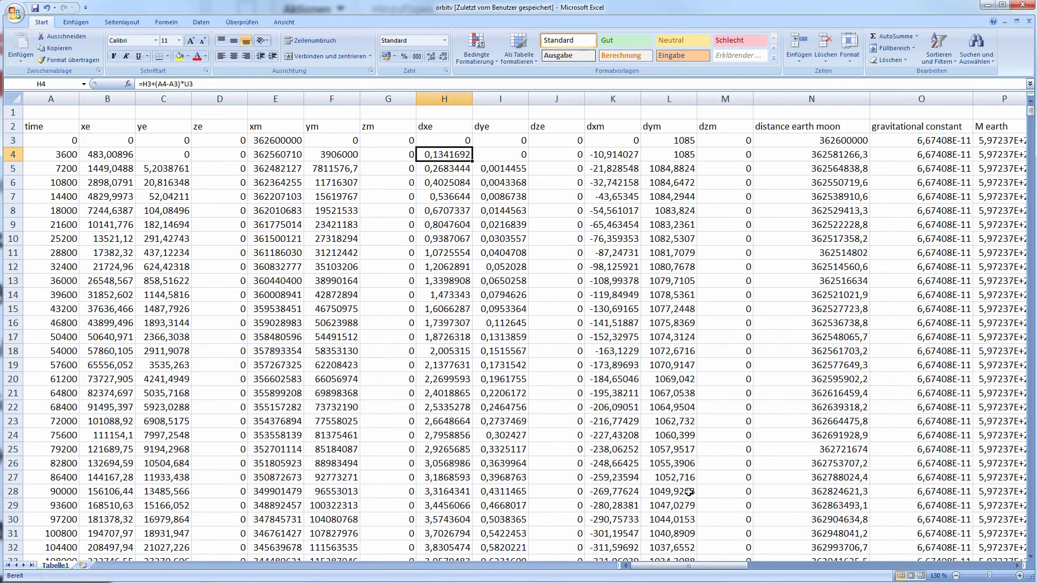
{"action": "left_click", "coordinate": [366, 144]}
{"action": "left_click", "coordinate": [334, 139]}
{"action": "left_click", "coordinate": [369, 150]}
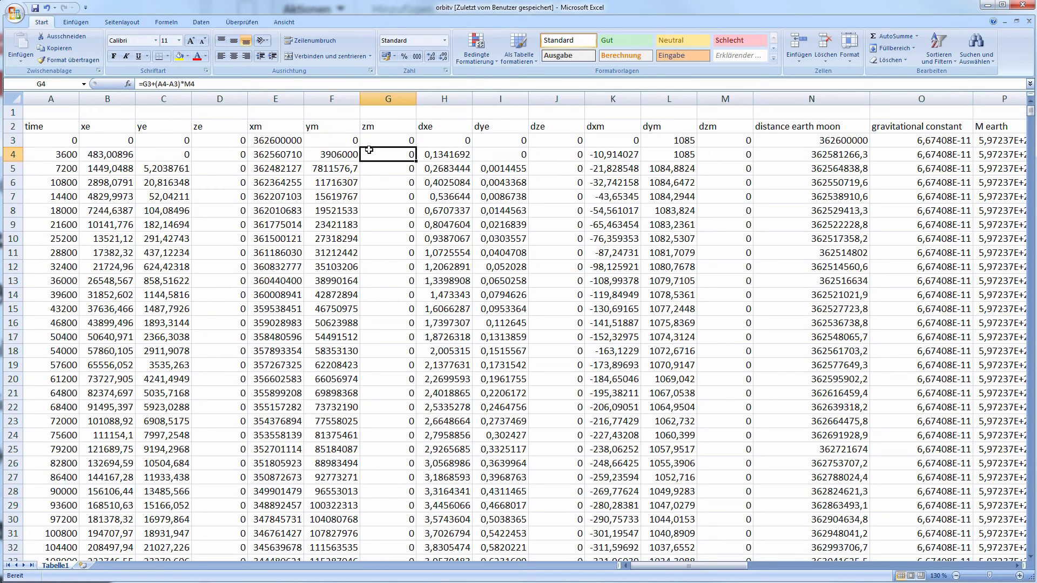
Examine the Earth's starting velocities dxe and dye in row 3 against their values in row 4
{"action": "left_click", "coordinate": [410, 138]}
{"action": "left_click", "coordinate": [441, 145]}
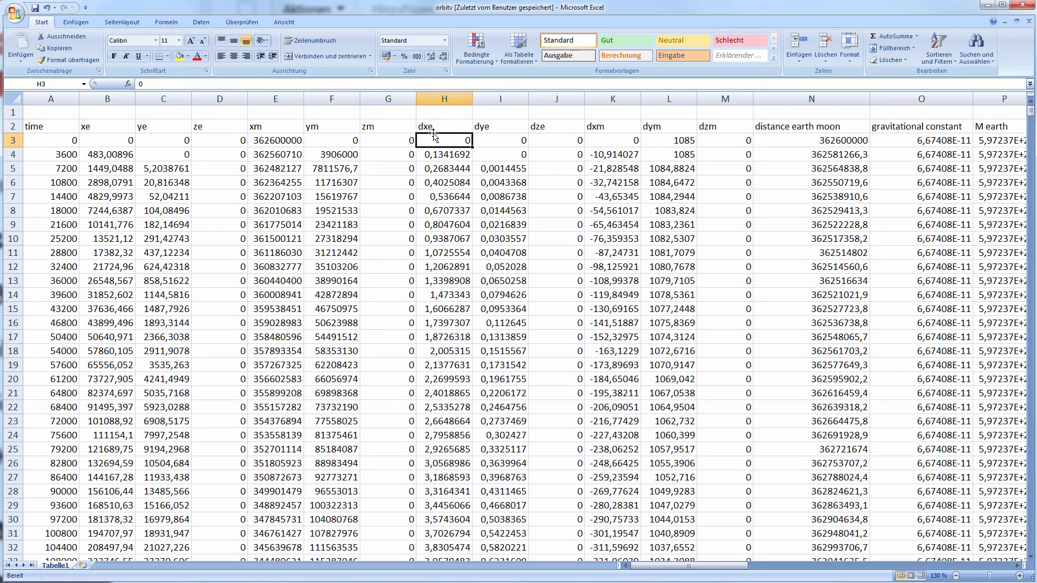
{"action": "left_click", "coordinate": [482, 144]}
{"action": "left_click", "coordinate": [489, 157]}
{"action": "left_click", "coordinate": [466, 154]}
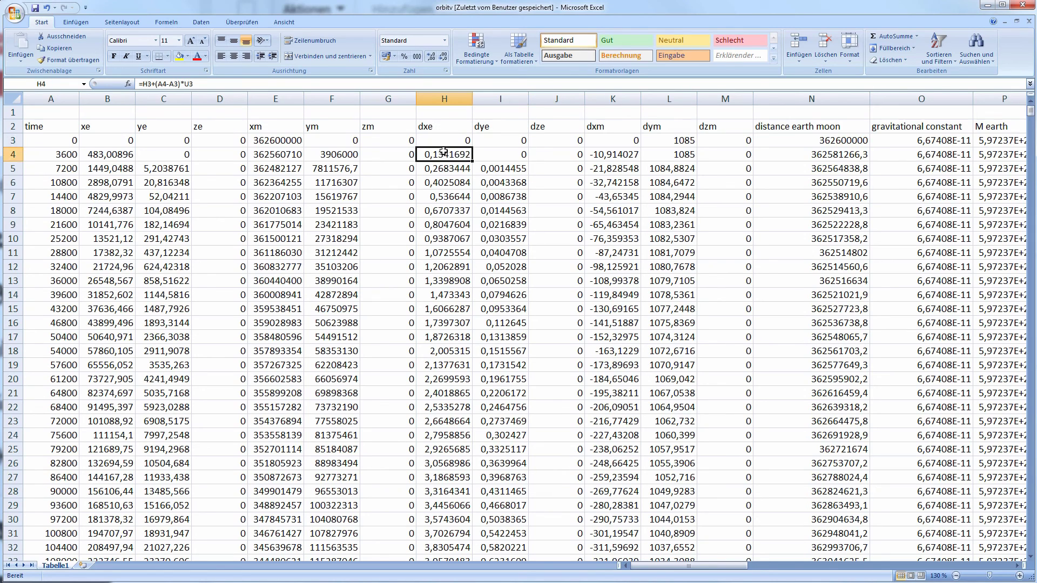
{"action": "left_click", "coordinate": [442, 142]}
{"action": "left_click", "coordinate": [487, 145]}
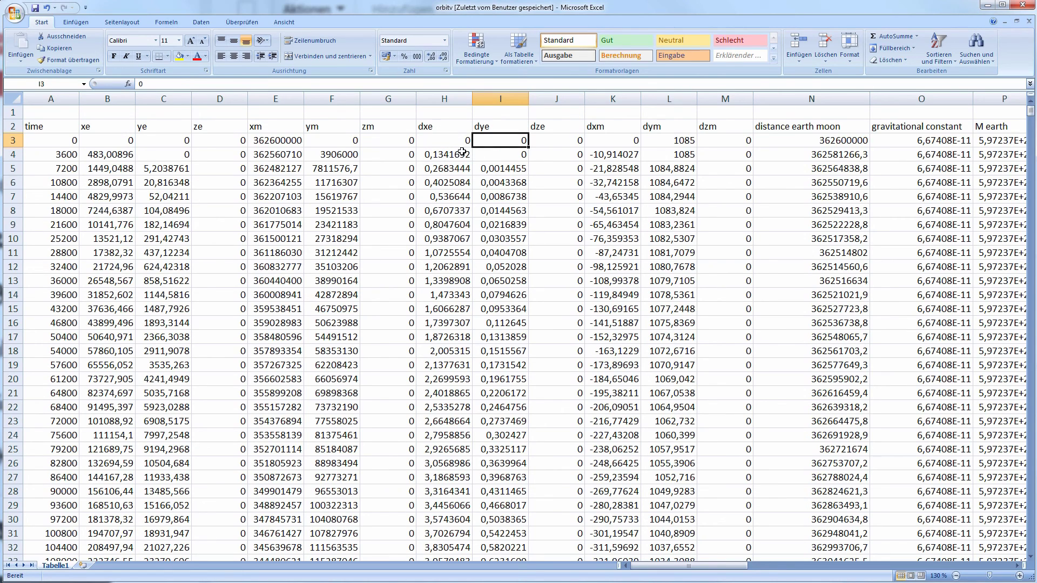
Compare the starting dxe value in H3 with the dxe formula in H4
{"action": "left_click", "coordinate": [443, 141]}
{"action": "left_click", "coordinate": [449, 158]}
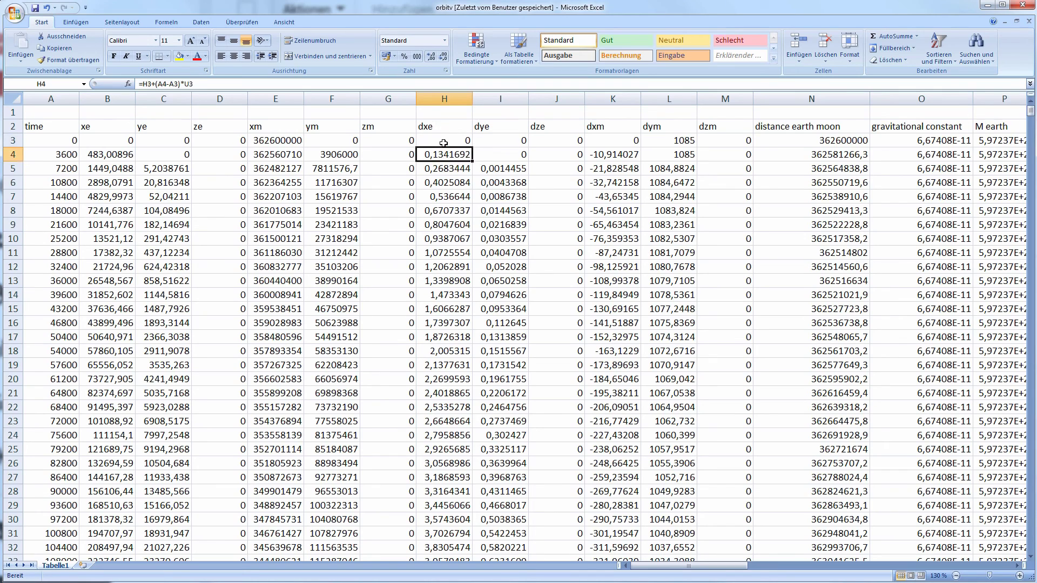
{"action": "left_click", "coordinate": [444, 143]}
{"action": "left_click", "coordinate": [447, 160]}
{"action": "left_click", "coordinate": [450, 144]}
{"action": "left_click", "coordinate": [457, 157]}
{"action": "left_click", "coordinate": [460, 167]}
{"action": "left_click", "coordinate": [456, 156]}
Examine which cells the dxe formula in H4 refers to, leaving the formula unedited
{"action": "left_click", "coordinate": [276, 87]}
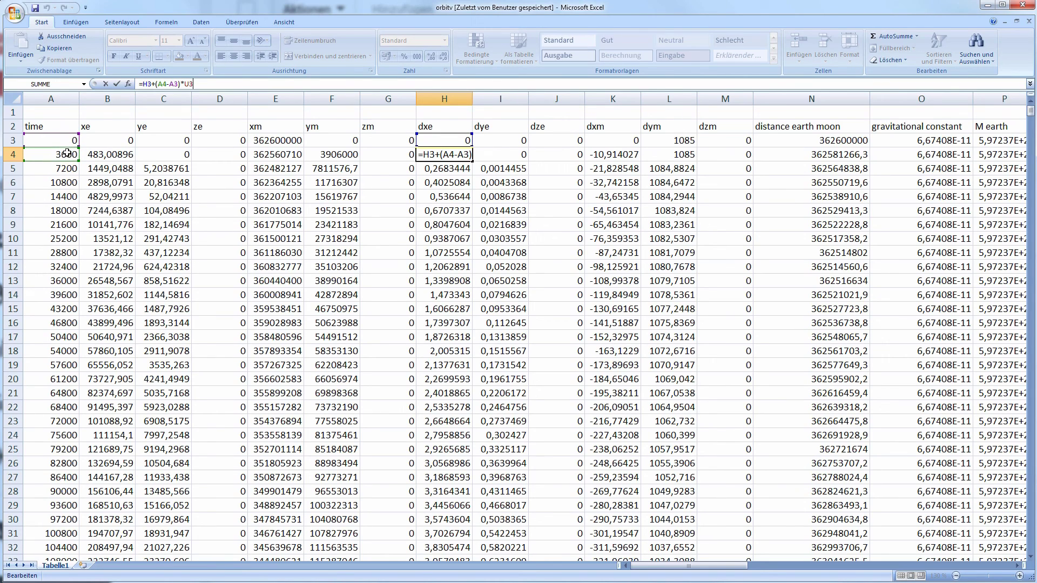
{"action": "left_click_drag", "start_coordinate": [156, 85], "coordinate": [183, 87]}
{"action": "left_click", "coordinate": [183, 141]}
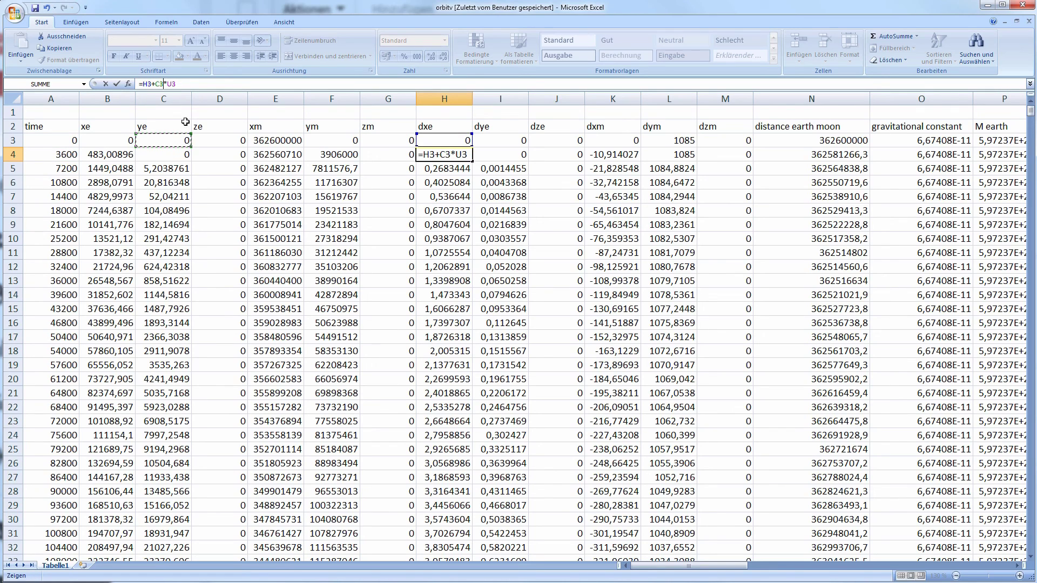
{"action": "key", "text": "ctrl+z"}
{"action": "key", "text": "ctrl+Return"}
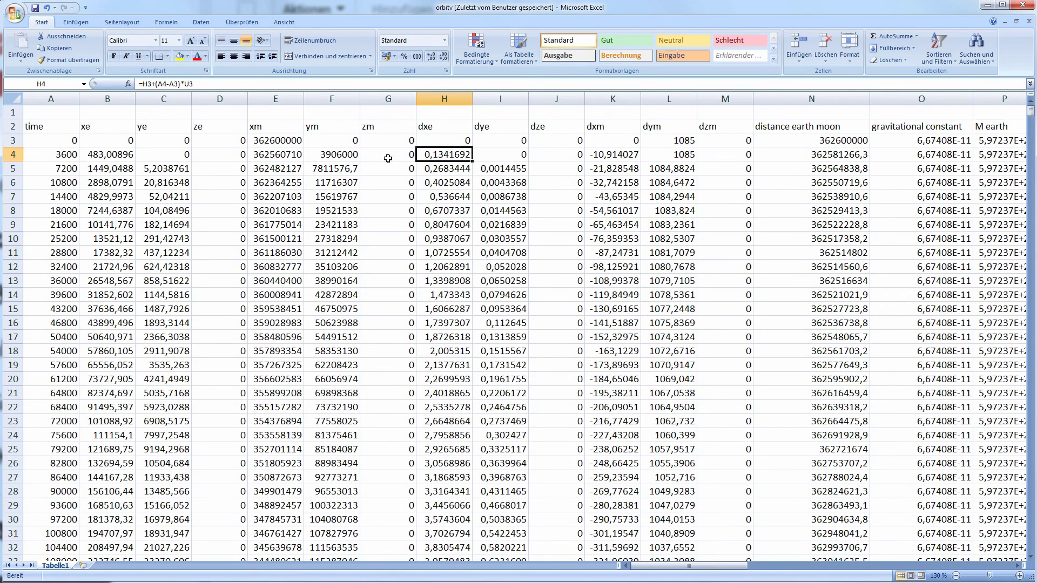
Examine the time steps in column A from row 4 to row 7
{"action": "left_click", "coordinate": [68, 154]}
{"action": "left_click", "coordinate": [73, 180]}
{"action": "left_click", "coordinate": [68, 149]}
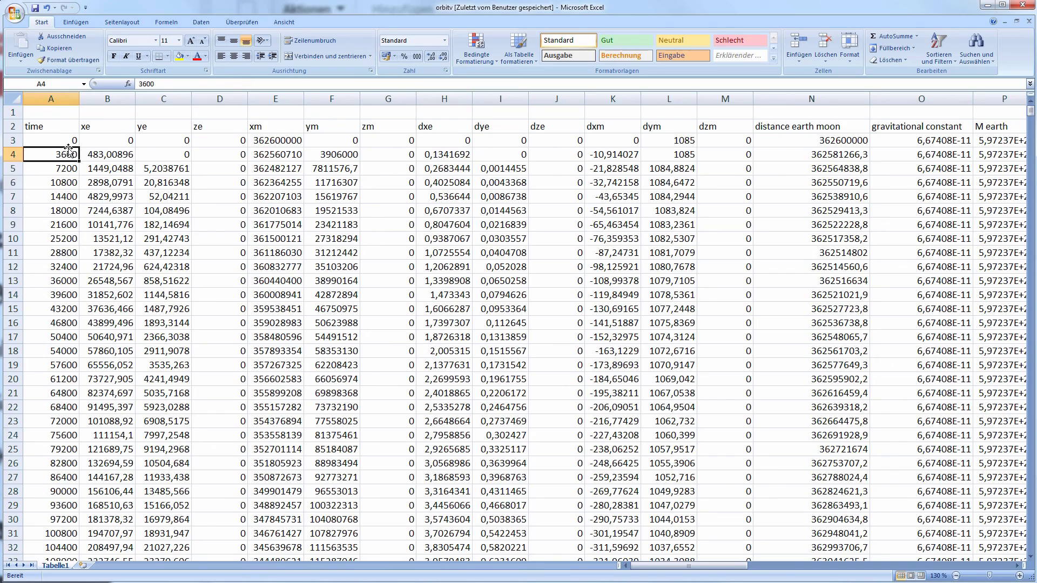
{"action": "left_click", "coordinate": [67, 173]}
{"action": "left_click", "coordinate": [68, 150]}
{"action": "left_click", "coordinate": [66, 167]}
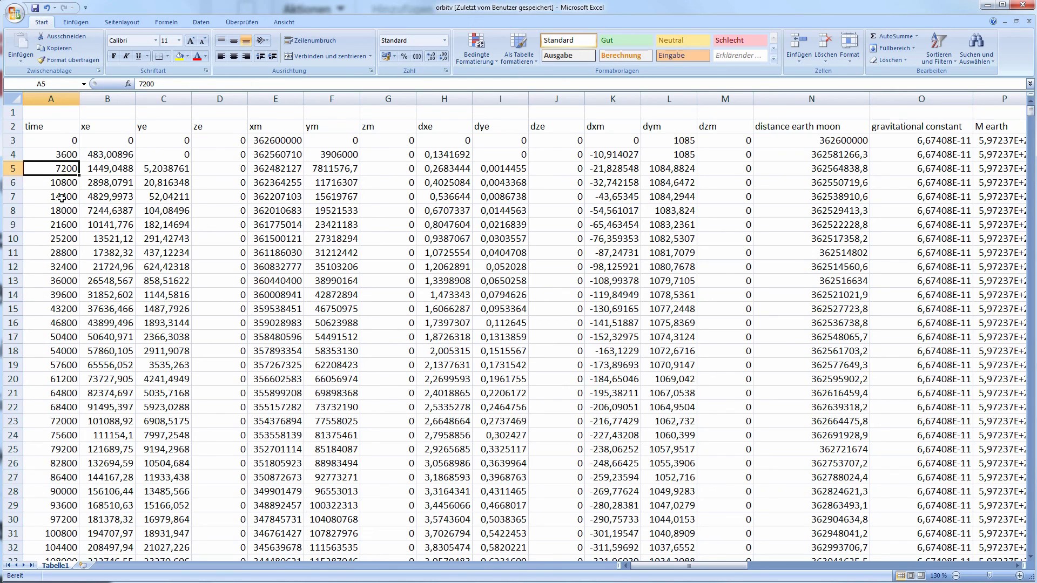
{"action": "left_click", "coordinate": [62, 198]}
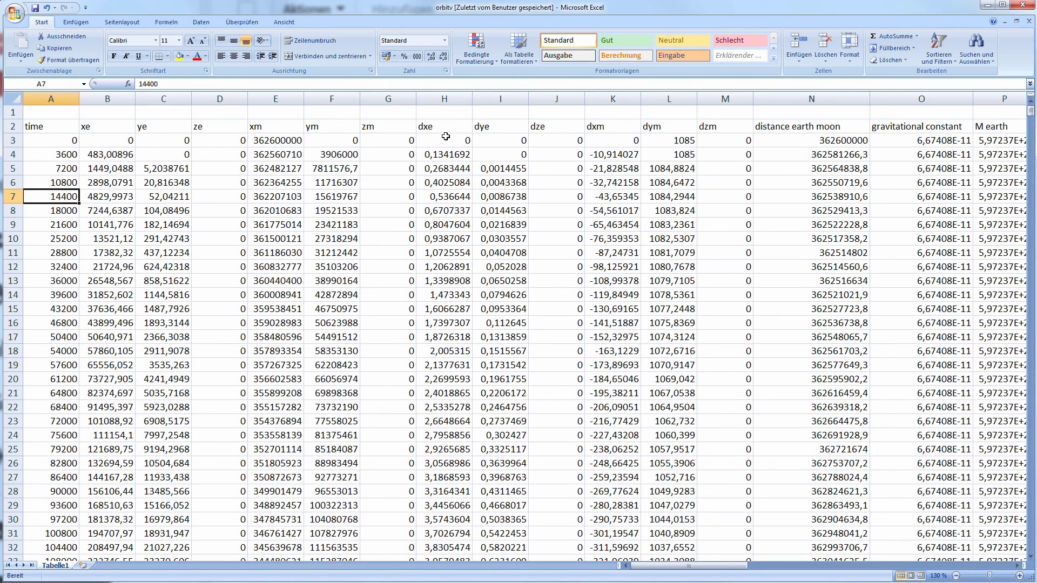
Examine how the dxe formula continues through rows 4 to 6, and inspect the Moon's xm formula in E6
{"action": "left_click", "coordinate": [456, 154]}
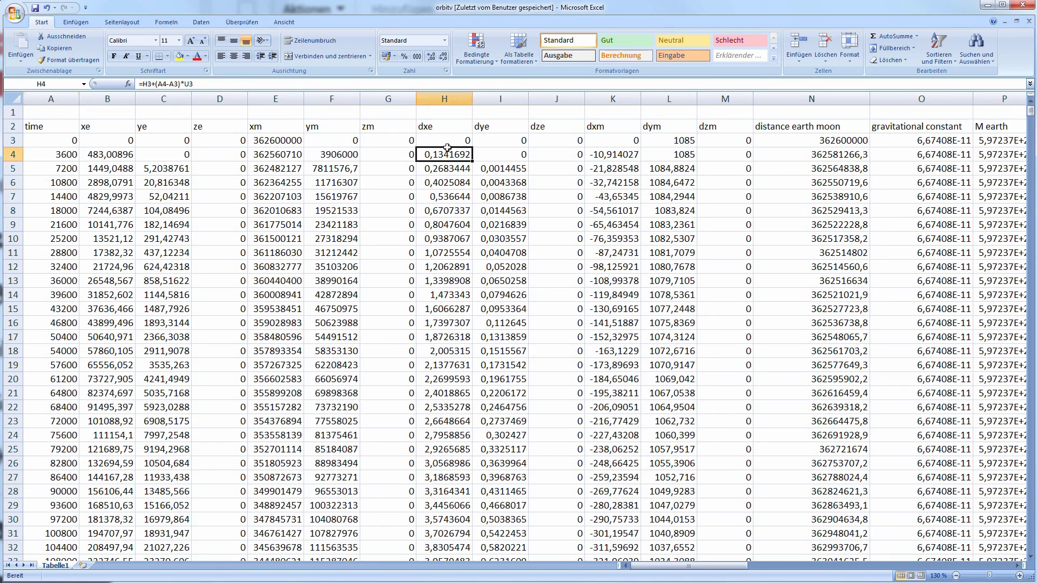
{"action": "left_click", "coordinate": [443, 183]}
{"action": "left_click", "coordinate": [459, 154]}
{"action": "left_click", "coordinate": [459, 170]}
{"action": "left_click", "coordinate": [268, 183]}
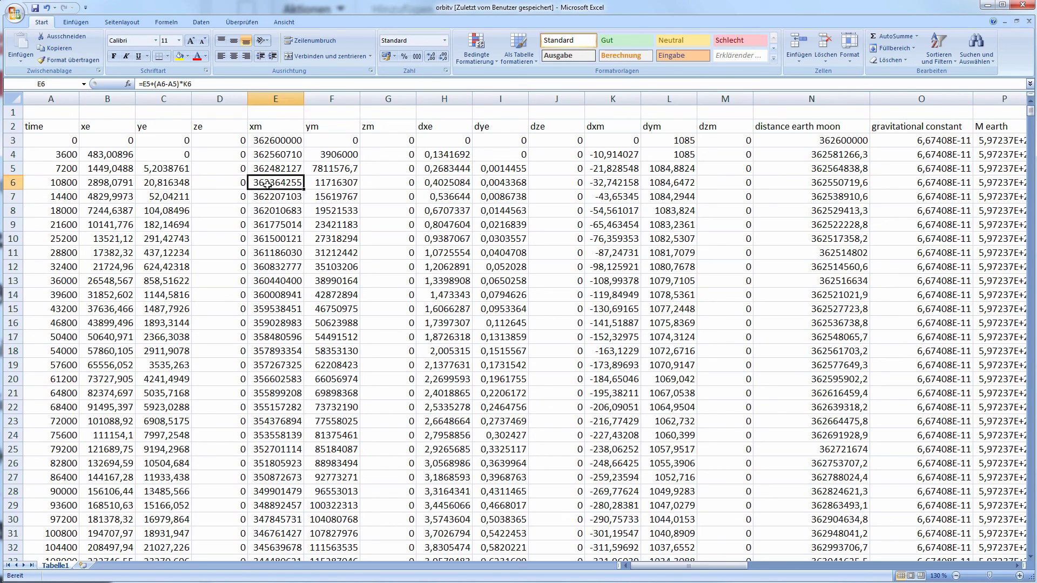
Examine the formulas for the Earth's position coordinates xe, ye and ze in row 4
{"action": "left_click", "coordinate": [279, 142]}
{"action": "left_click", "coordinate": [91, 154]}
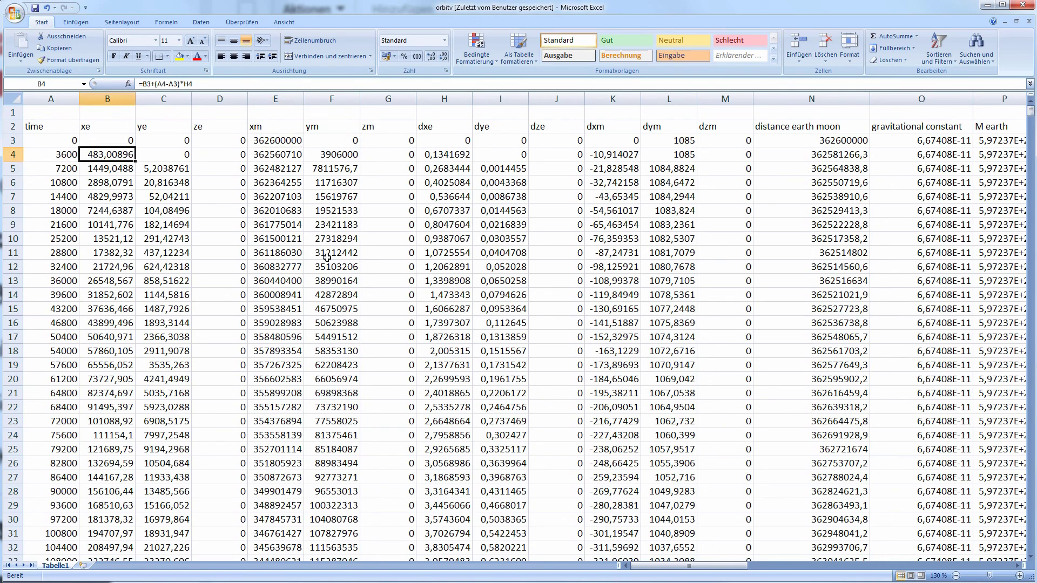
{"action": "left_click", "coordinate": [183, 165]}
{"action": "left_click", "coordinate": [196, 158]}
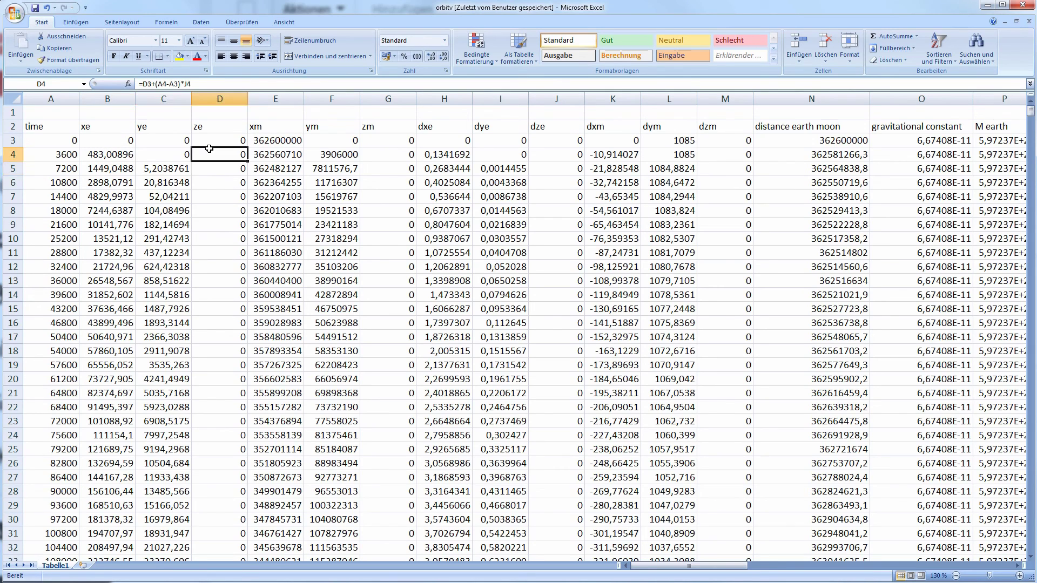
{"action": "left_click", "coordinate": [149, 152]}
{"action": "left_click", "coordinate": [112, 145]}
{"action": "left_click", "coordinate": [120, 156]}
{"action": "left_click", "coordinate": [146, 160]}
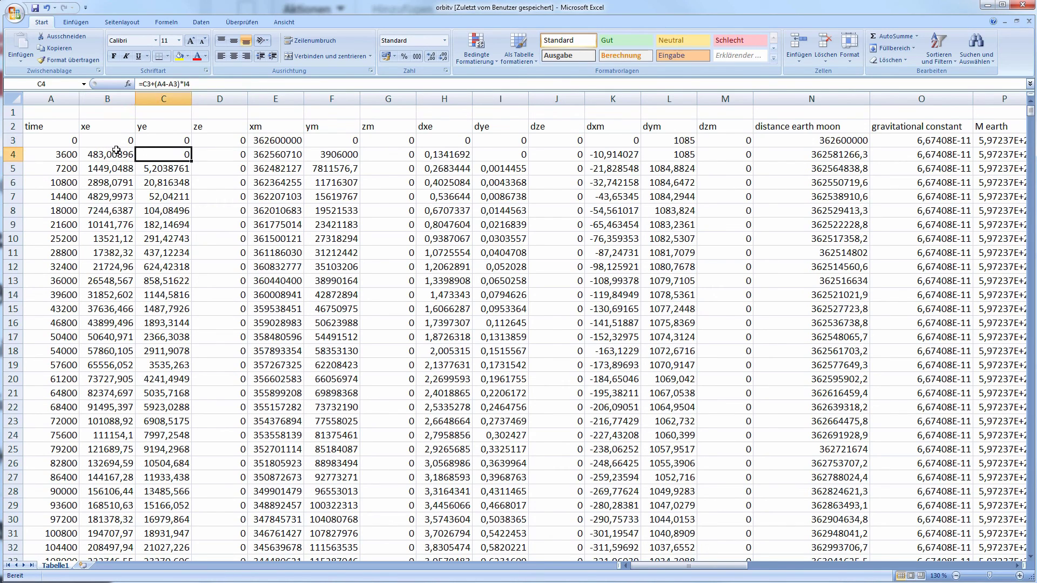
Compare the Earth's starting xe position in B3 with the xe formula in B4
{"action": "left_click", "coordinate": [120, 154]}
{"action": "left_click", "coordinate": [120, 138]}
{"action": "left_click", "coordinate": [121, 152]}
{"action": "left_click", "coordinate": [121, 141]}
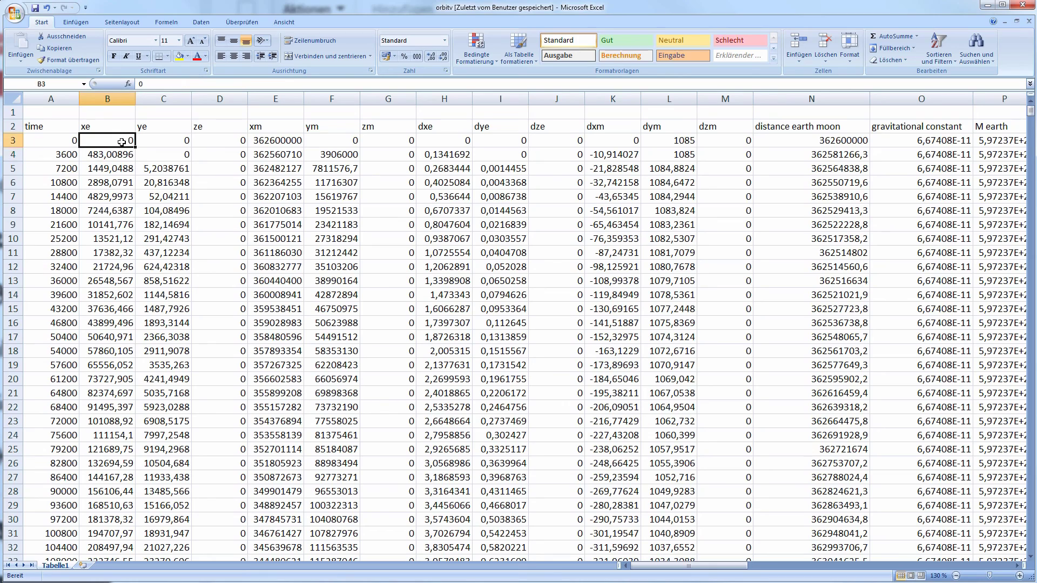
Review the dxe cells in rows 3 to 5, the starting dye value and the zm formula in G5
{"action": "left_click", "coordinate": [442, 150]}
{"action": "left_click", "coordinate": [455, 141]}
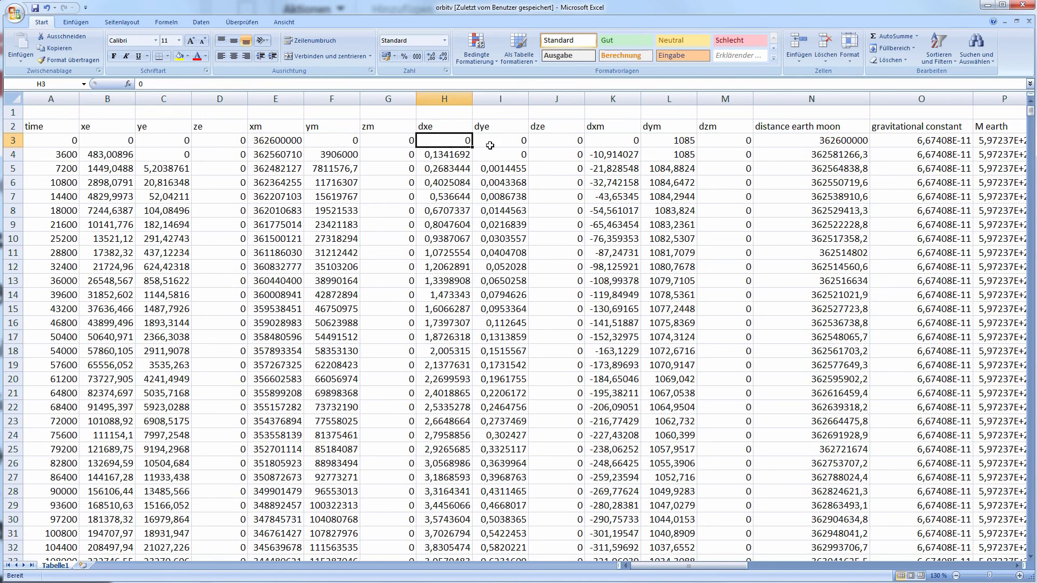
{"action": "left_click", "coordinate": [491, 143]}
{"action": "left_click", "coordinate": [457, 171]}
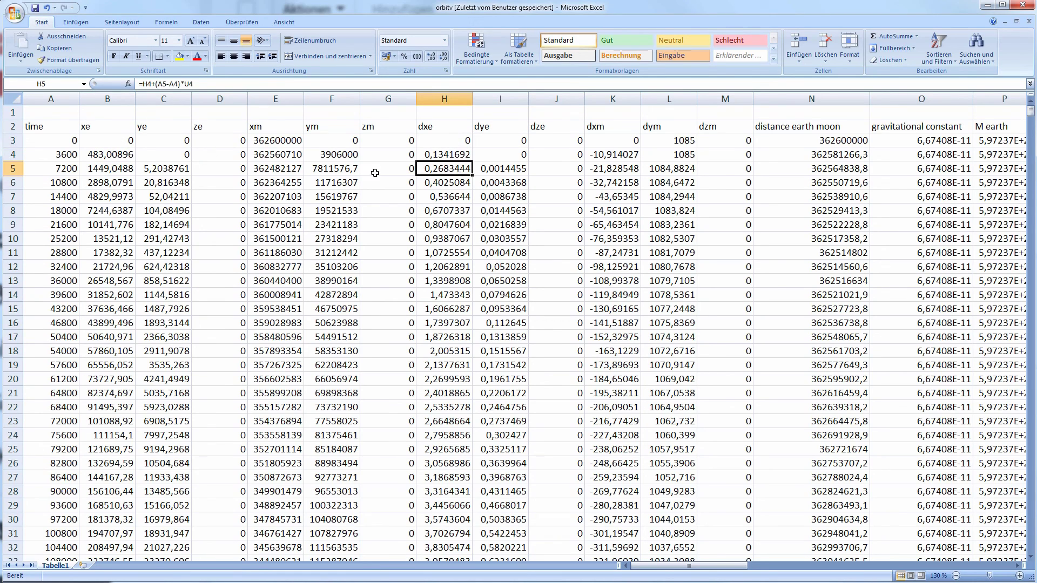
{"action": "left_click", "coordinate": [375, 171]}
Zoom out to 40% and examine the whole data table beside the orbit chart
{"action": "mouse_move", "coordinate": [732, 567]}
{"action": "left_mouse_down"}
{"action": "mouse_move", "coordinate": [962, 565]}
{"action": "mouse_move", "coordinate": [748, 564]}
{"action": "left_mouse_up"}
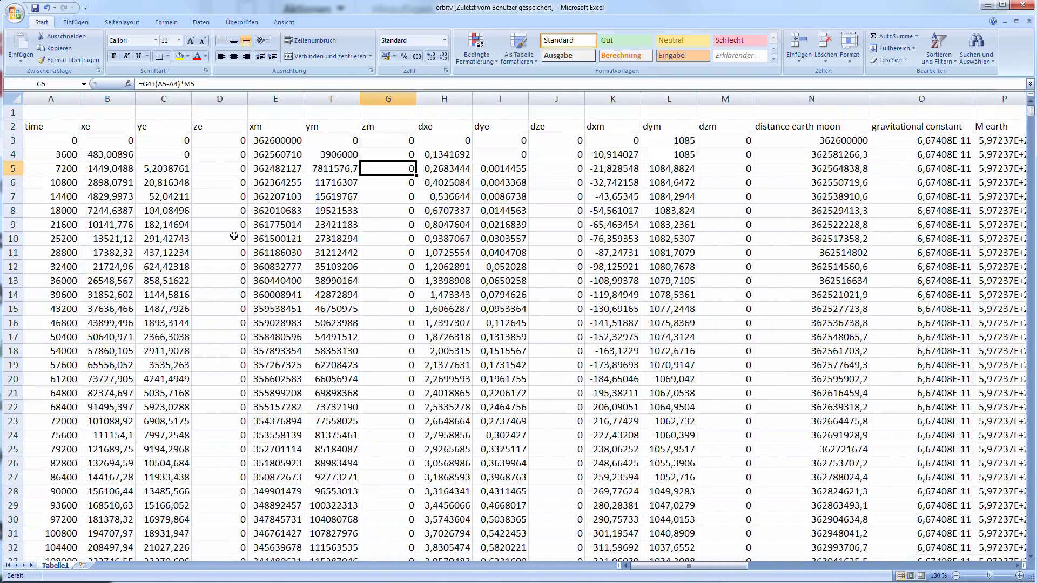
{"action": "scroll", "coordinate": [232, 268], "scroll_direction": "down", "scroll_amount": 6}
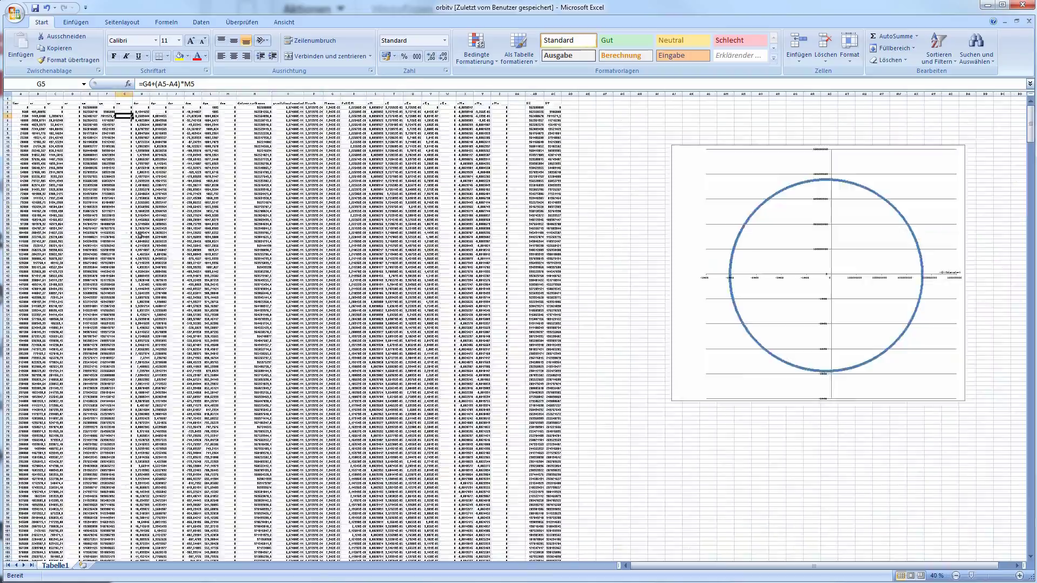
{"action": "left_click_drag", "start_coordinate": [104, 231], "coordinate": [654, 443]}
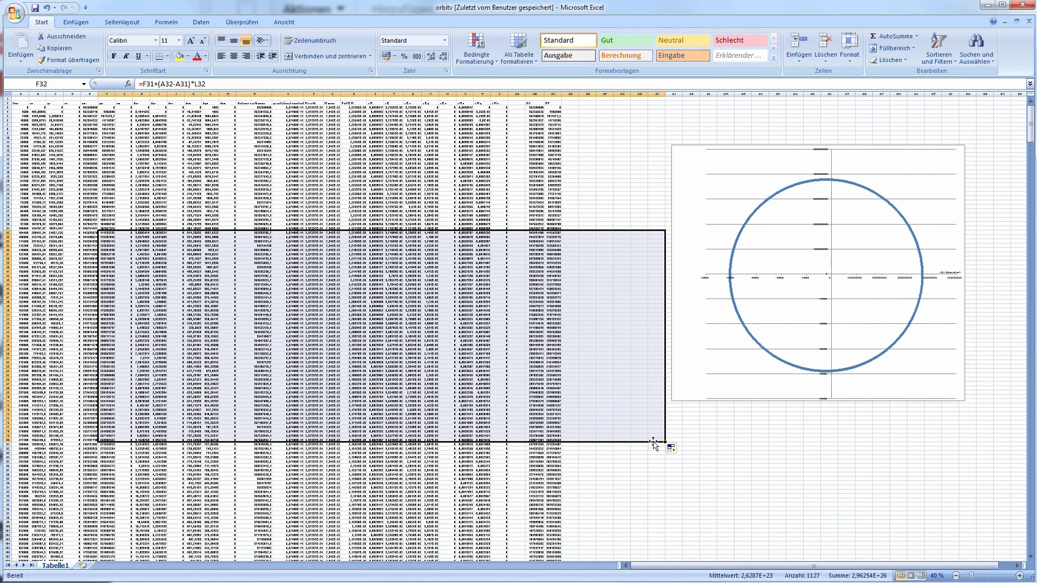
{"action": "left_click", "coordinate": [687, 427]}
{"action": "left_click", "coordinate": [571, 341]}
{"action": "left_click", "coordinate": [519, 307]}
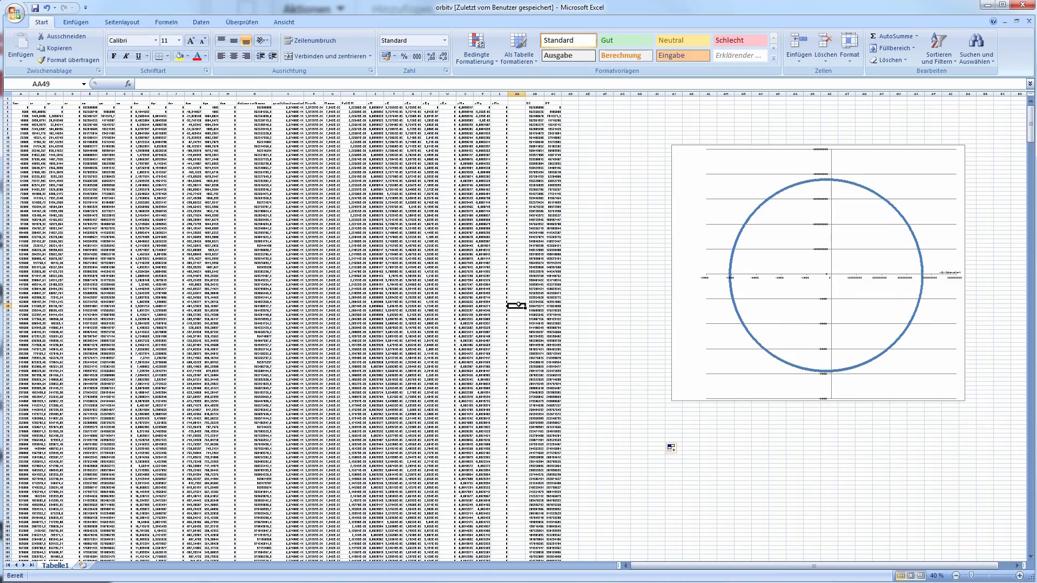
{"action": "left_click", "coordinate": [709, 561]}
Examine the simulation rows down to the end of the table and the DY formula in AC4
{"action": "scroll", "coordinate": [605, 355], "scroll_direction": "down", "scroll_amount": 20}
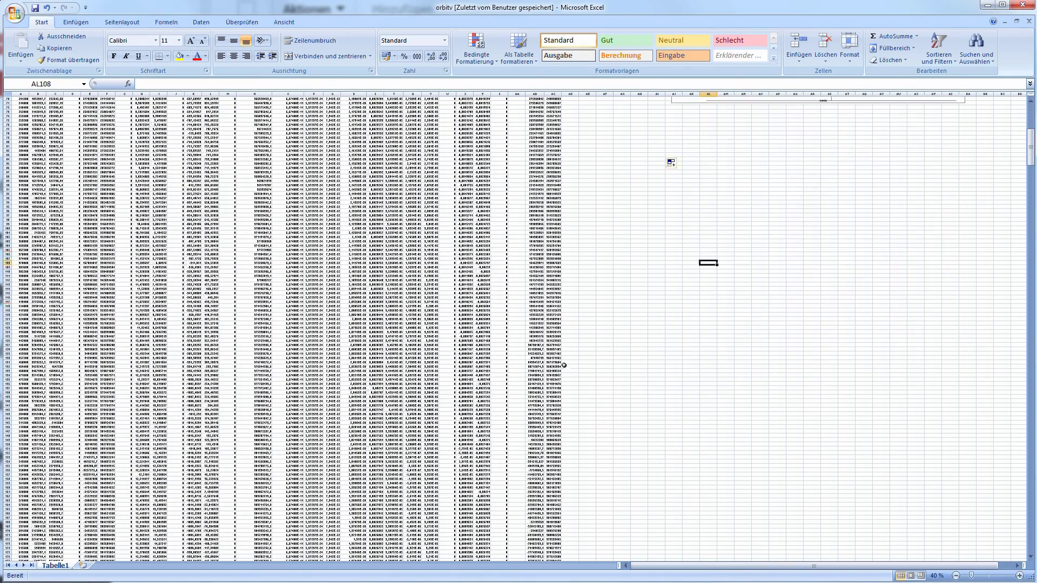
{"action": "scroll", "coordinate": [605, 373], "scroll_direction": "down", "scroll_amount": 20}
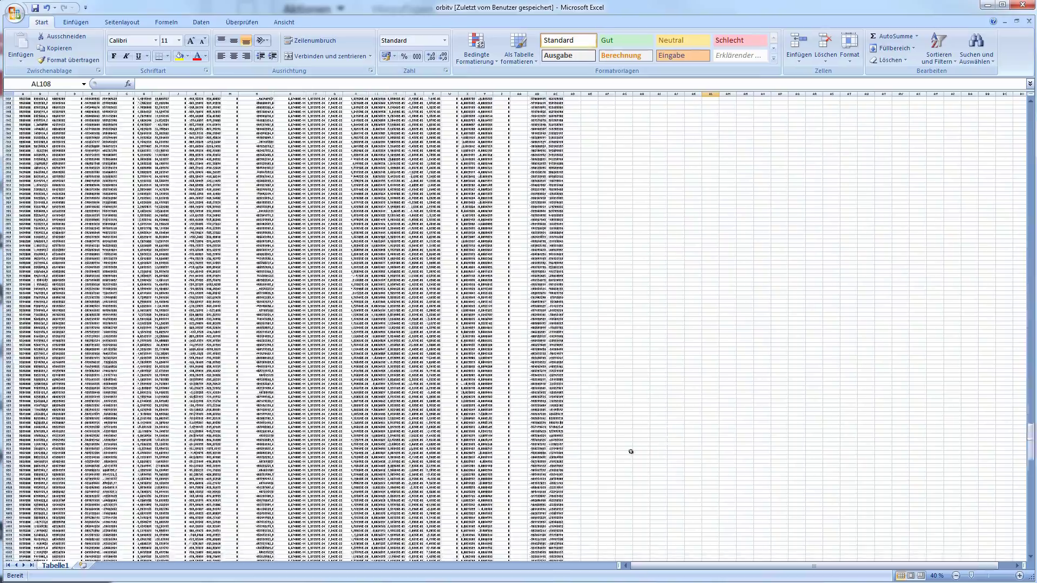
{"action": "left_click", "coordinate": [432, 215]}
{"action": "scroll", "coordinate": [476, 278], "scroll_direction": "up", "scroll_amount": 3}
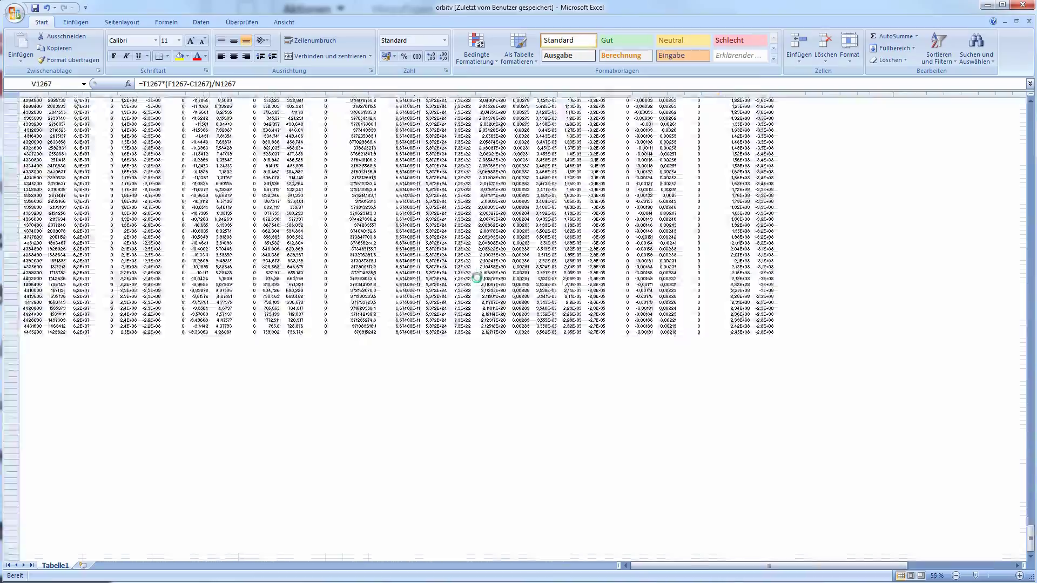
{"action": "scroll", "coordinate": [509, 351], "scroll_direction": "down", "scroll_amount": 20}
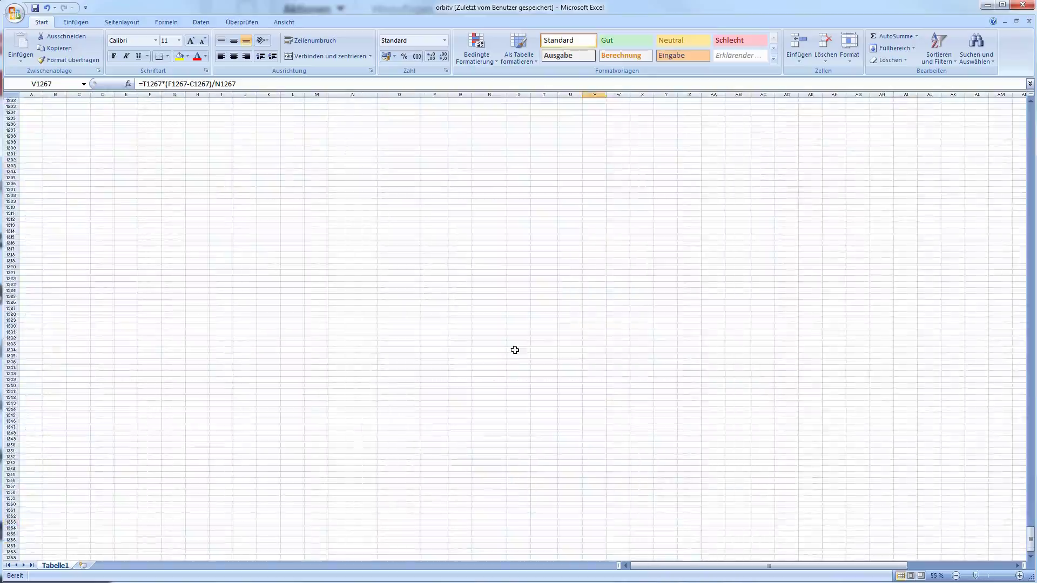
{"action": "scroll", "coordinate": [510, 351], "scroll_direction": "up", "scroll_amount": 20}
{"action": "scroll", "coordinate": [508, 397], "scroll_direction": "up", "scroll_amount": 20}
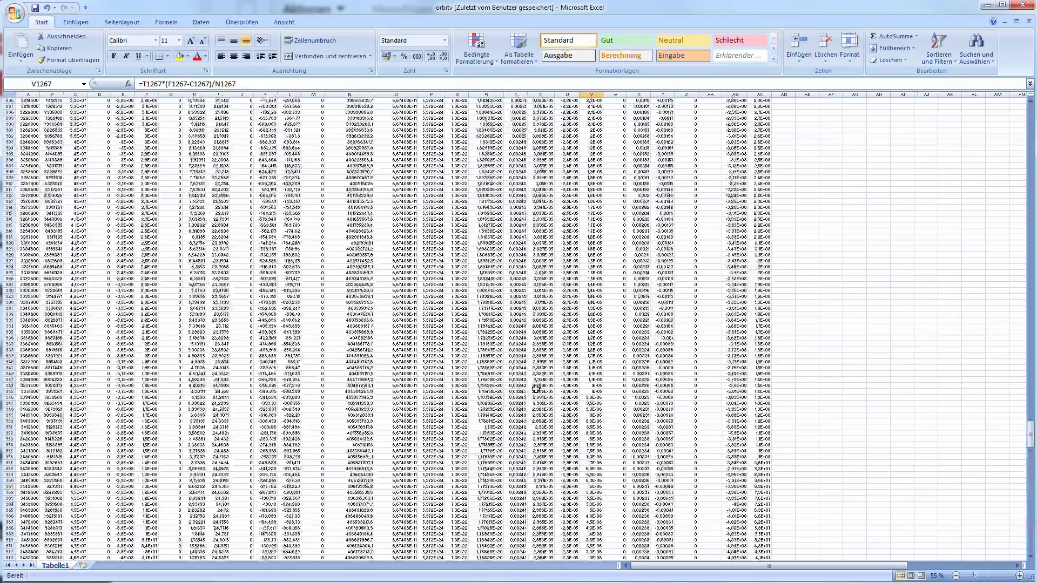
{"action": "scroll", "coordinate": [521, 406], "scroll_direction": "down", "scroll_amount": 20}
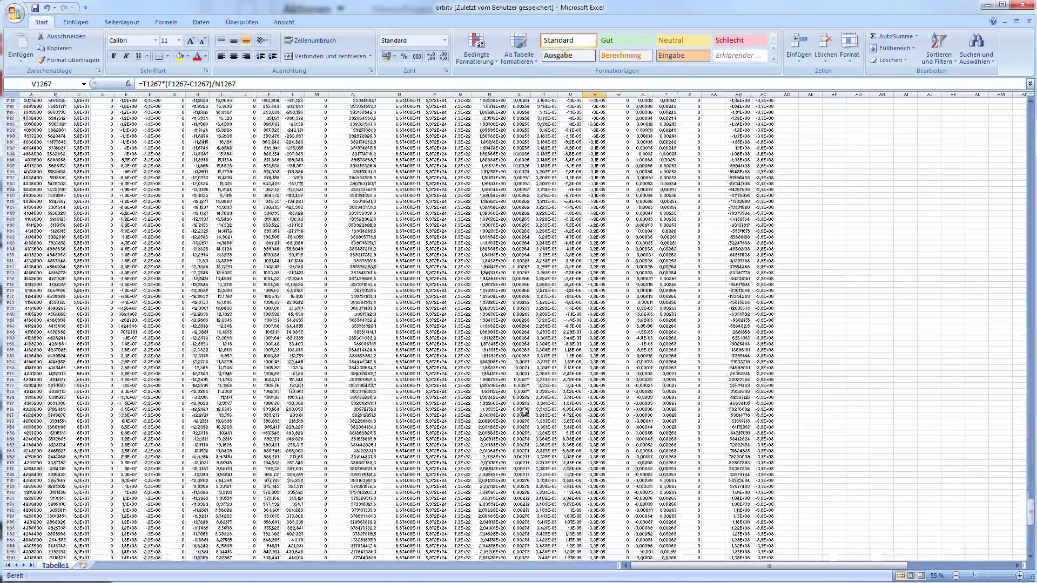
{"action": "scroll", "coordinate": [514, 399], "scroll_direction": "up", "scroll_amount": 15}
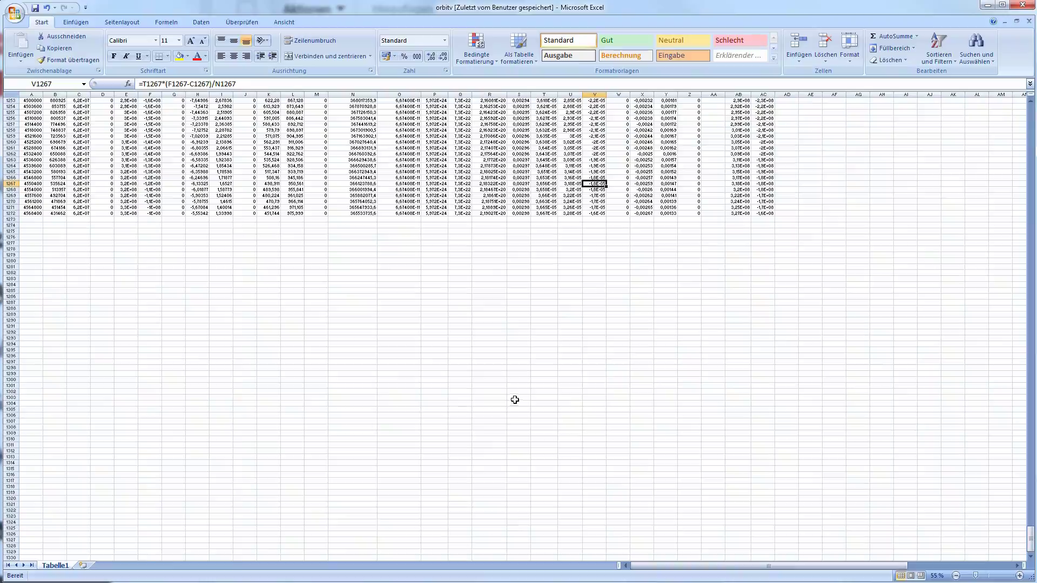
{"action": "scroll", "coordinate": [529, 394], "scroll_direction": "up", "scroll_amount": 20}
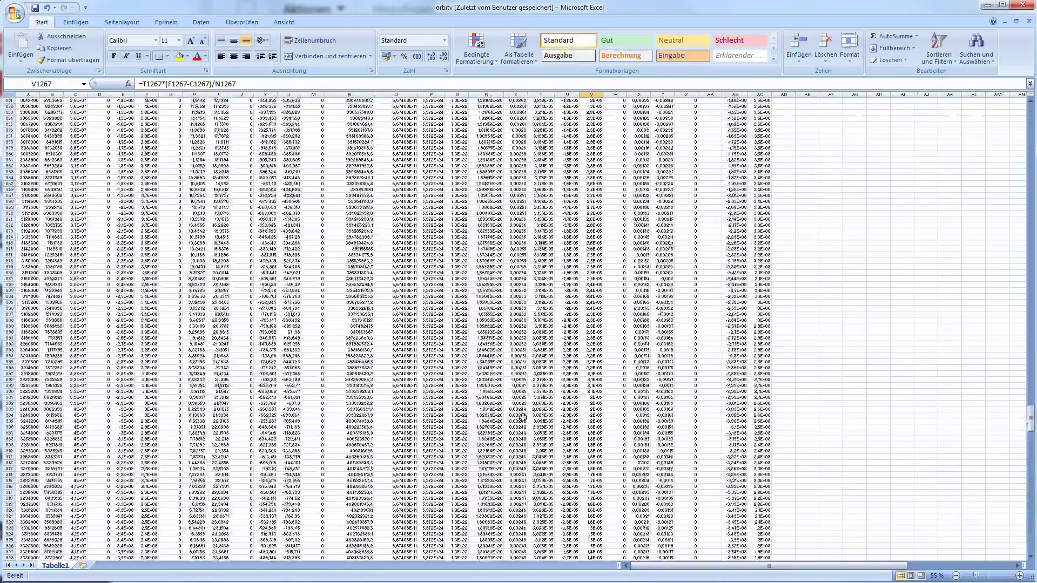
{"action": "scroll", "coordinate": [526, 433], "scroll_direction": "up", "scroll_amount": 20}
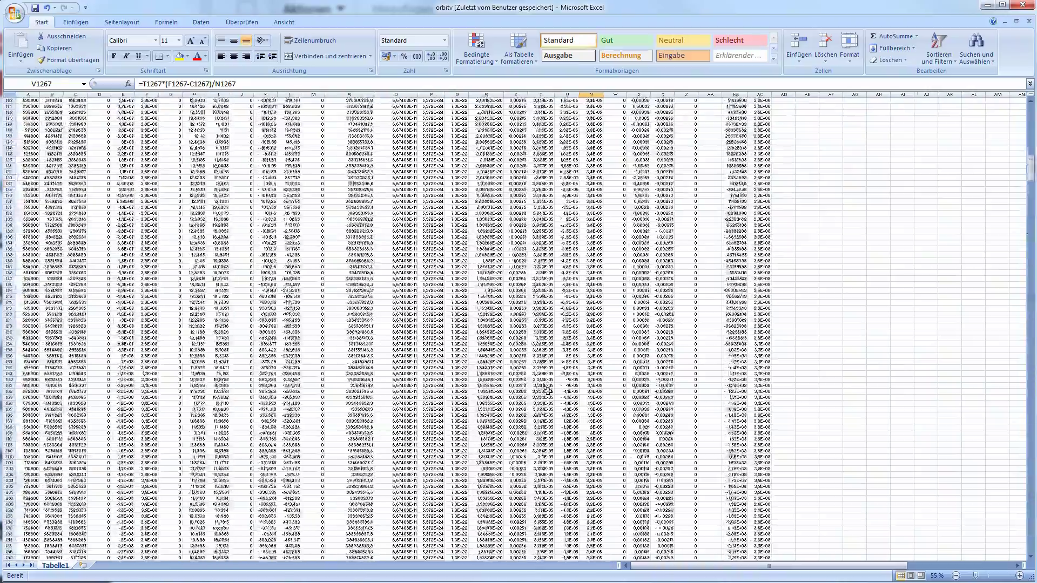
{"action": "left_click", "coordinate": [760, 112]}
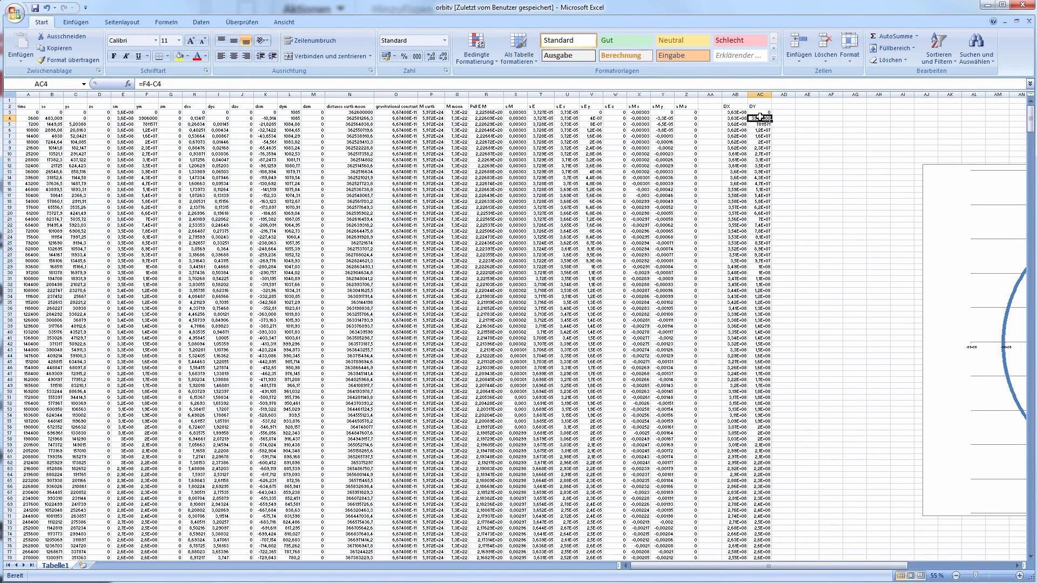
Go back along the first simulation rows from the DY column to the starting time cell A3
{"action": "key", "text": "Left"}
{"action": "key", "text": "Left"}
{"action": "key", "text": "Left"}
{"action": "key", "text": "Left"}
{"action": "key", "text": "Left"}
{"action": "key", "text": "Left"}
{"action": "key", "text": "Left"}
{"action": "key", "text": "Left"}
{"action": "key", "text": "Left"}
{"action": "key", "text": "Left"}
{"action": "key", "text": "Left"}
{"action": "key", "text": "Left"}
{"action": "key", "text": "Left"}
{"action": "key", "text": "Left"}
{"action": "key", "text": "Left"}
{"action": "key", "text": "Left"}
{"action": "key", "text": "Left"}
{"action": "key", "text": "Left"}
{"action": "key", "text": "Left"}
{"action": "key", "text": "Left"}
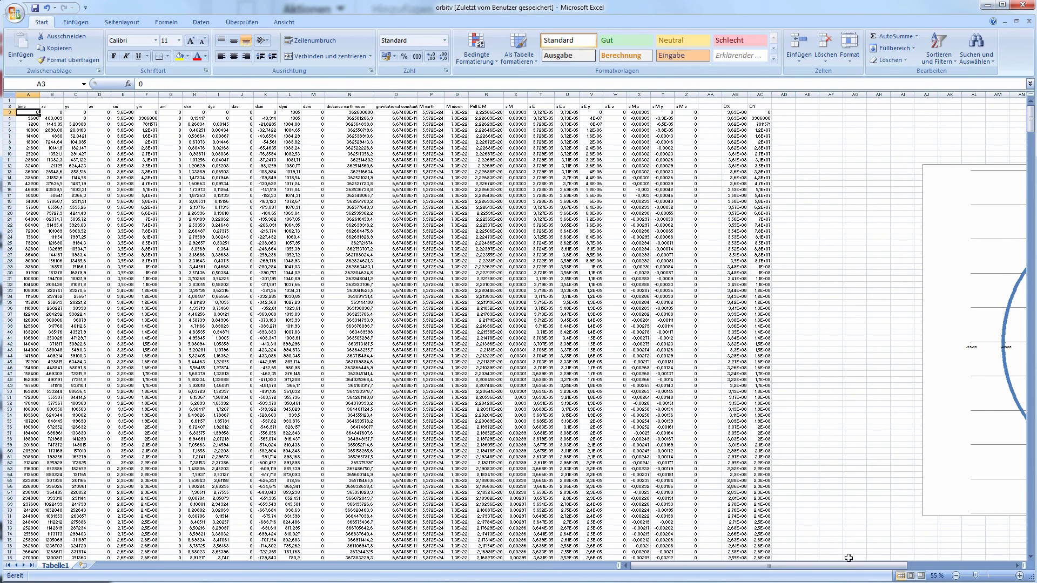
Compare the DX and DY difference formulas in AB3, AB4 and AC3
{"action": "left_click", "coordinate": [736, 106]}
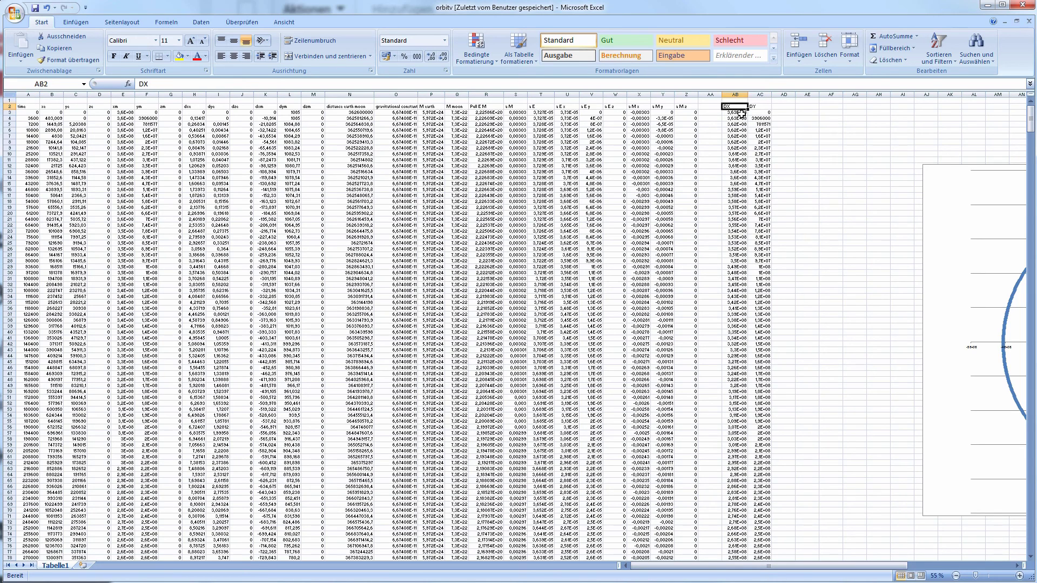
{"action": "key", "text": "Down"}
{"action": "key", "text": "Right"}
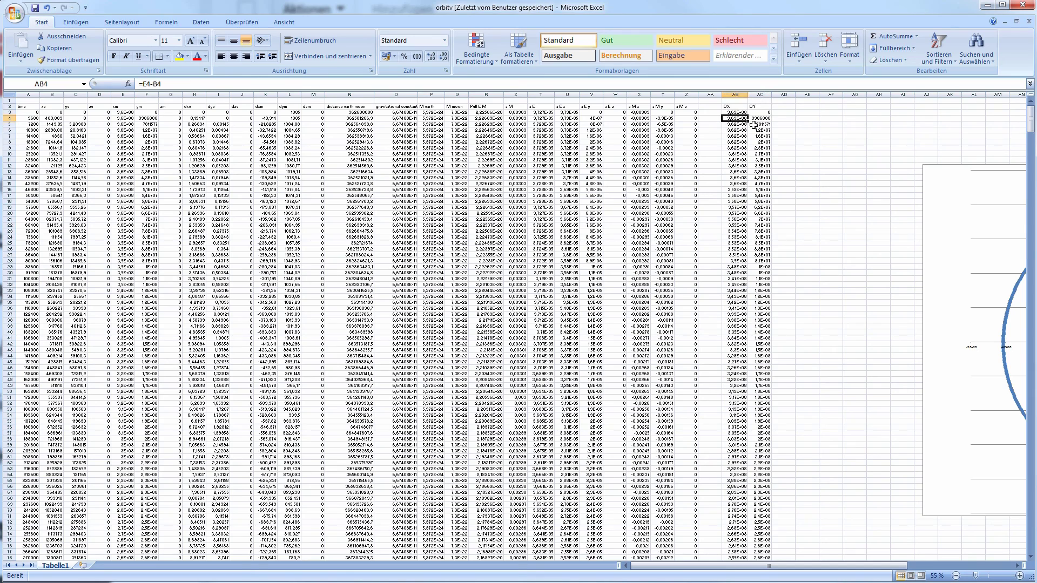
{"action": "left_click", "coordinate": [725, 113]}
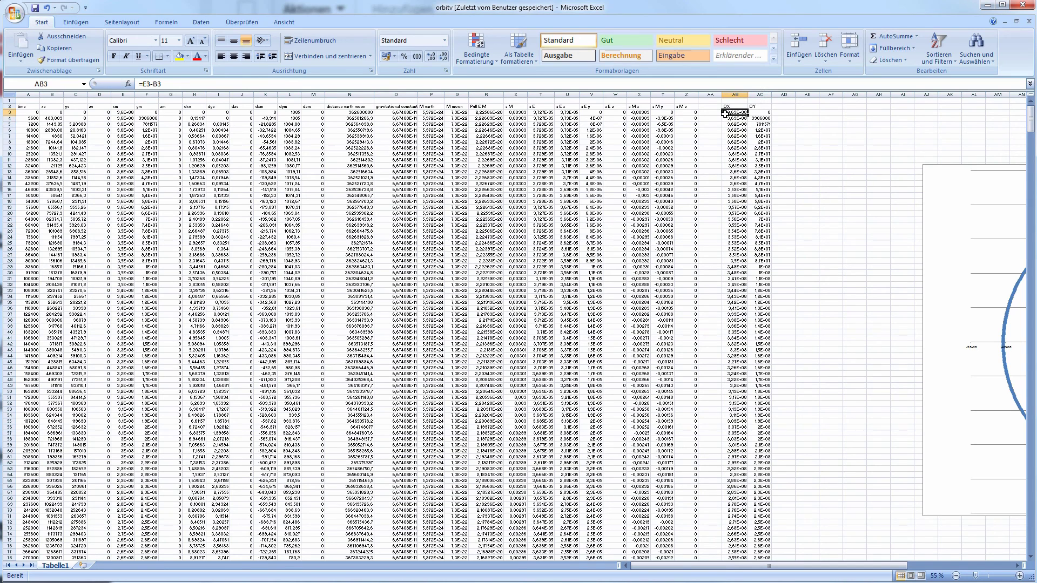
{"action": "left_click", "coordinate": [763, 113]}
{"action": "left_click", "coordinate": [737, 113]}
{"action": "left_click", "coordinate": [754, 113]}
{"action": "left_click", "coordinate": [738, 113]}
{"action": "left_click", "coordinate": [754, 113]}
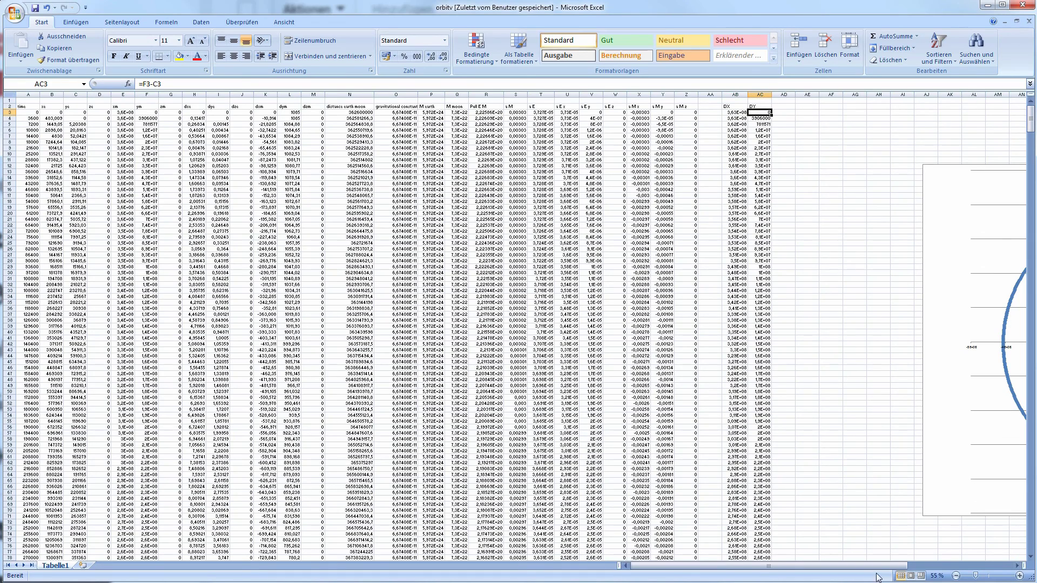
Inspect which data columns the orbit chart's curve plots and examine its plot area
{"action": "left_click_drag", "start_coordinate": [881, 566], "coordinate": [989, 565]}
{"action": "left_click", "coordinate": [849, 281]}
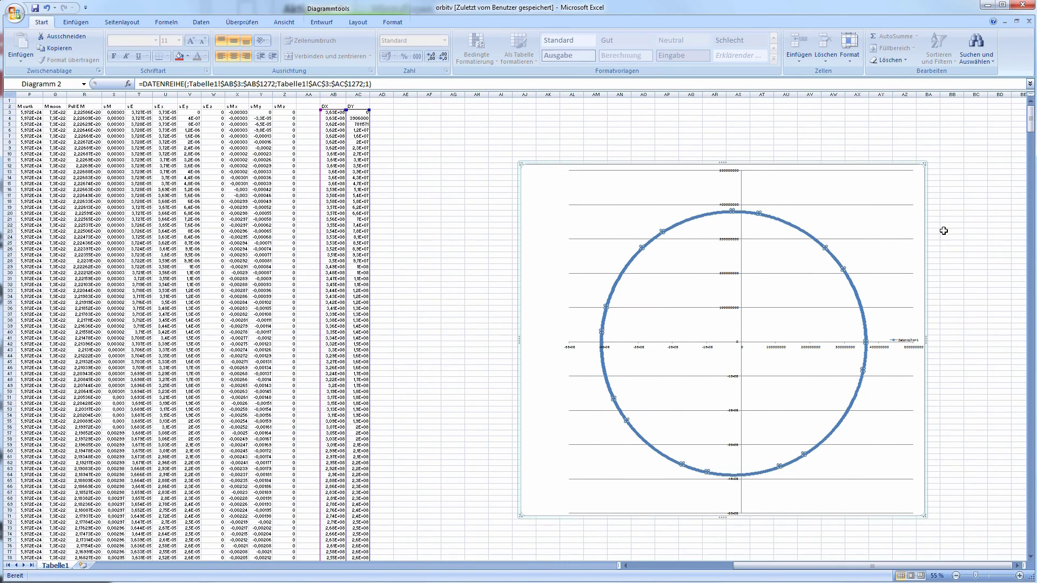
{"action": "left_click", "coordinate": [911, 174]}
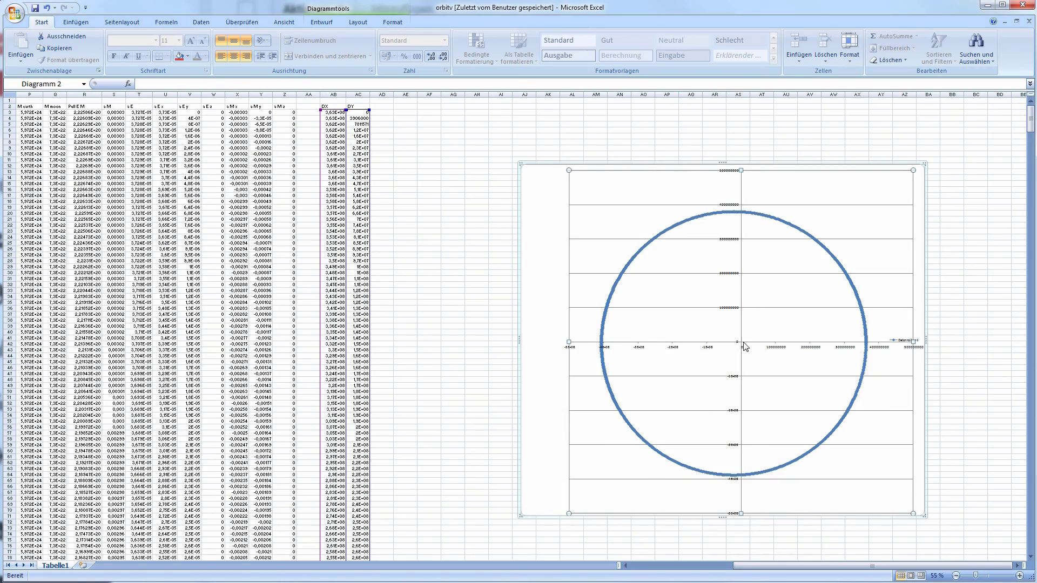
Zoom out to 25%, enlarge the orbit chart to more than twice its size and place it partly over the data table
{"action": "scroll", "coordinate": [744, 347], "scroll_direction": "down", "scroll_amount": 2}
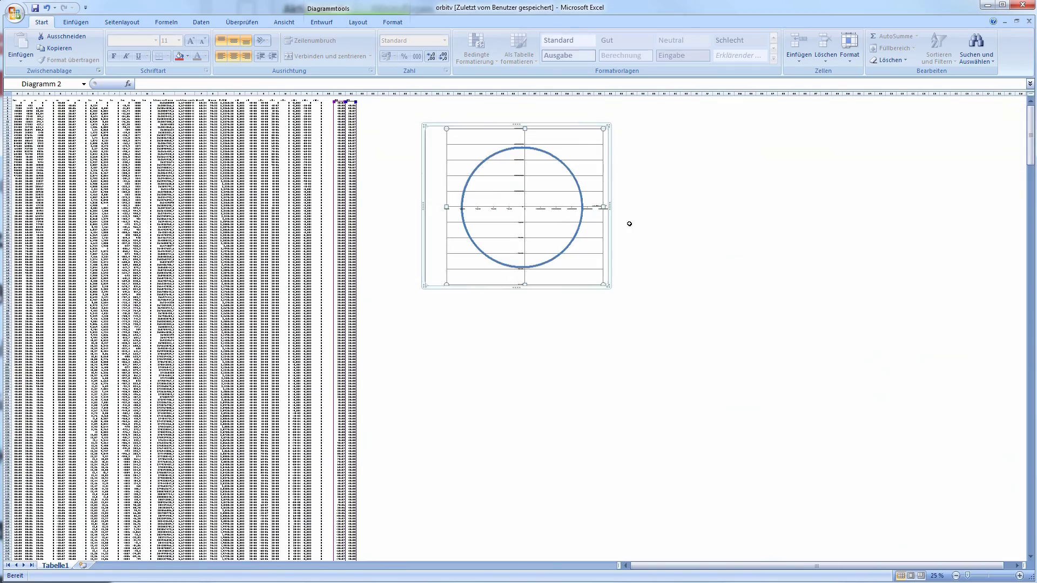
{"action": "left_click", "coordinate": [641, 270]}
{"action": "left_click", "coordinate": [607, 282]}
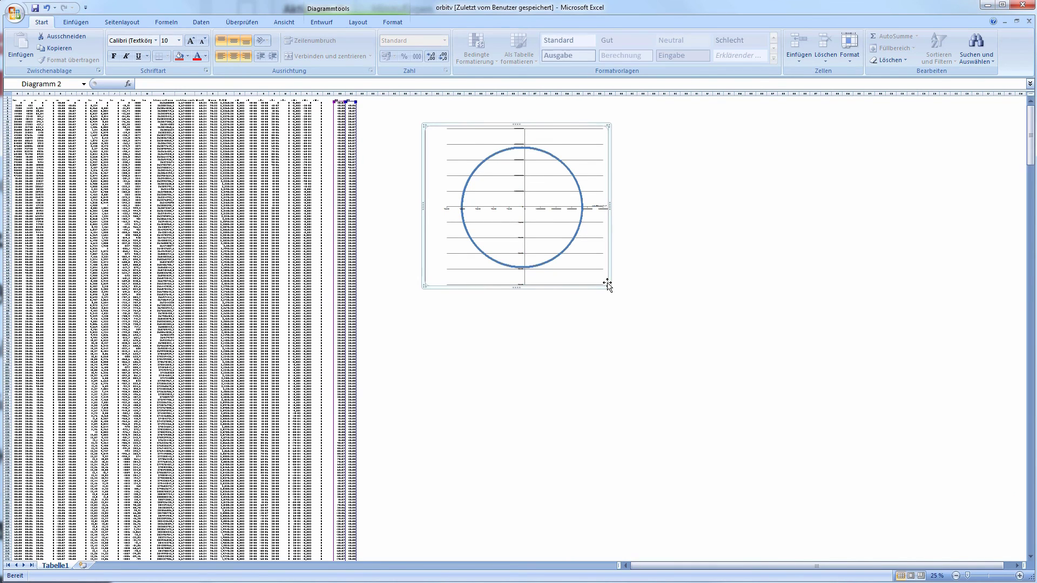
{"action": "left_click_drag", "start_coordinate": [608, 284], "coordinate": [914, 531]}
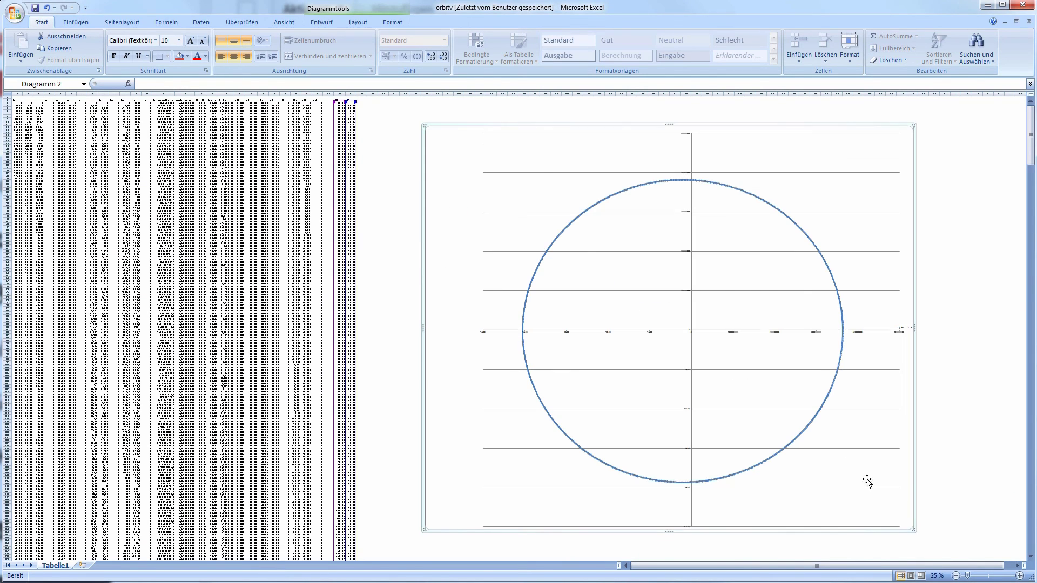
{"action": "left_click_drag", "start_coordinate": [903, 407], "coordinate": [747, 400]}
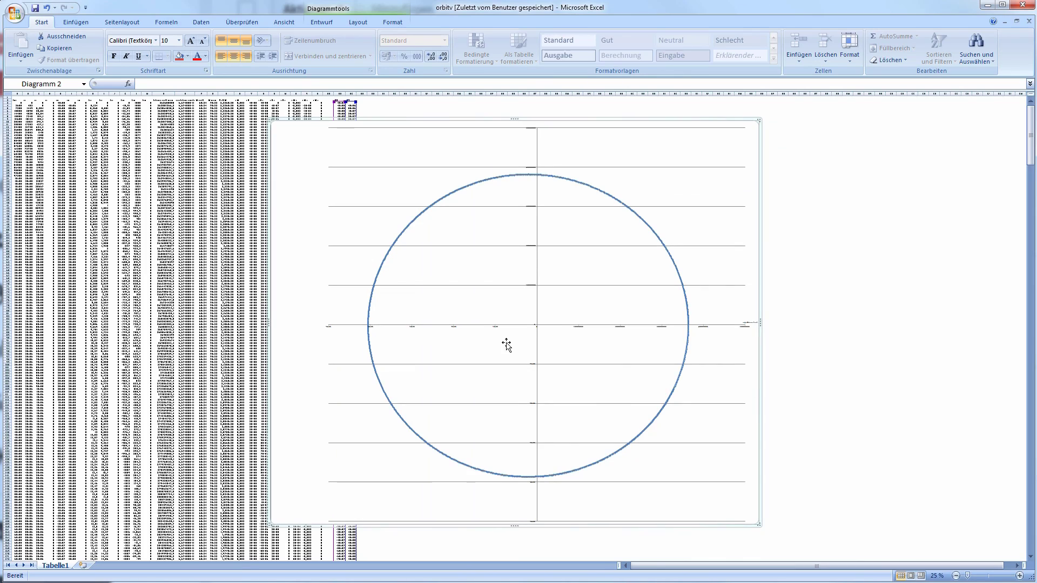
Narrow the orbit chart slightly and examine its curve at different zoom levels
{"action": "left_click", "coordinate": [606, 199]}
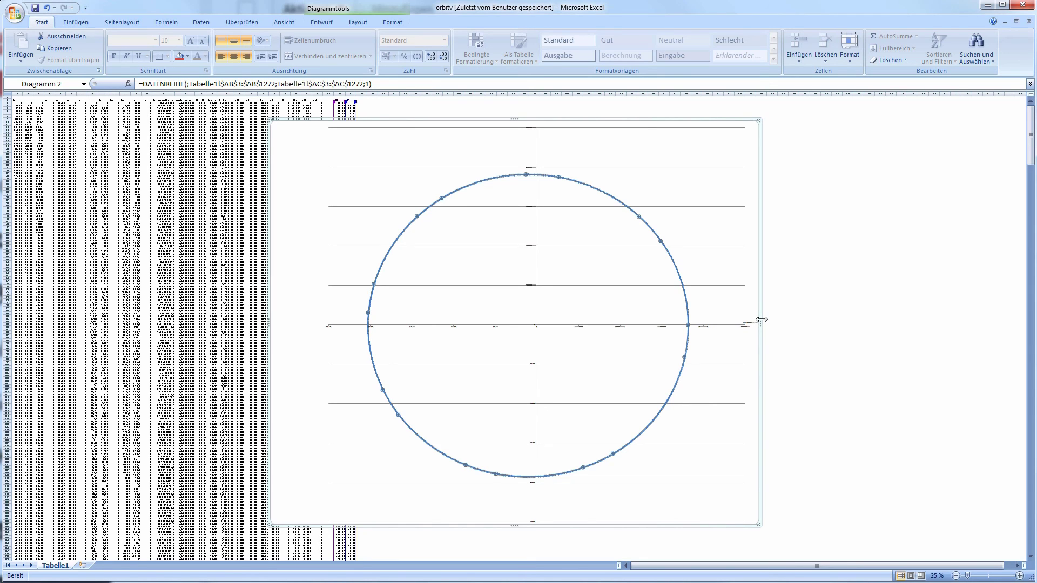
{"action": "left_click_drag", "start_coordinate": [762, 320], "coordinate": [739, 335]}
{"action": "scroll", "coordinate": [655, 354], "scroll_direction": "up", "scroll_amount": 2, "text": "ctrl"}
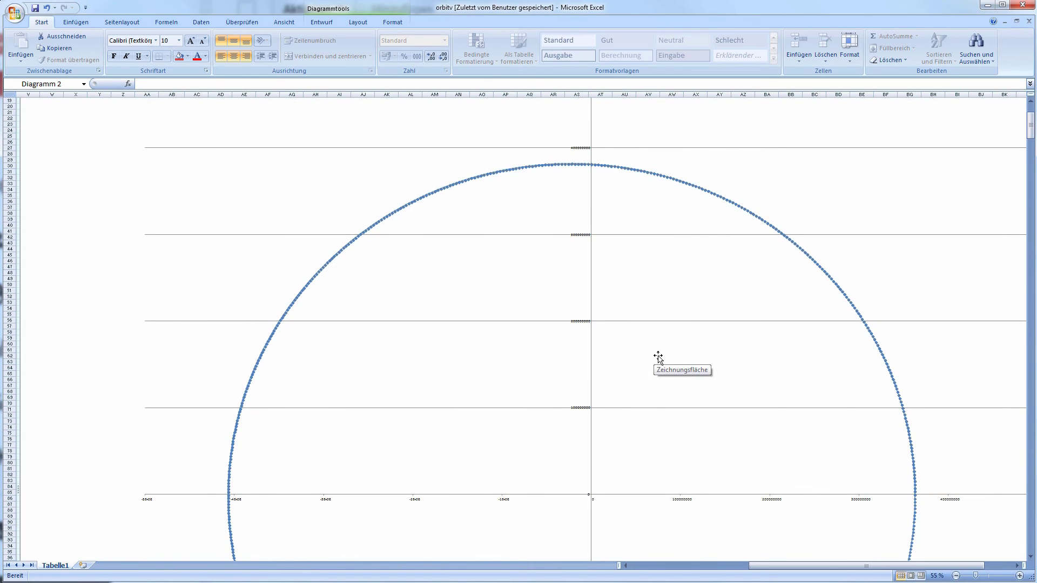
{"action": "scroll", "coordinate": [650, 411], "scroll_direction": "up", "scroll_amount": 1, "text": "ctrl"}
{"action": "scroll", "coordinate": [663, 405], "scroll_direction": "down", "scroll_amount": 3, "text": "ctrl"}
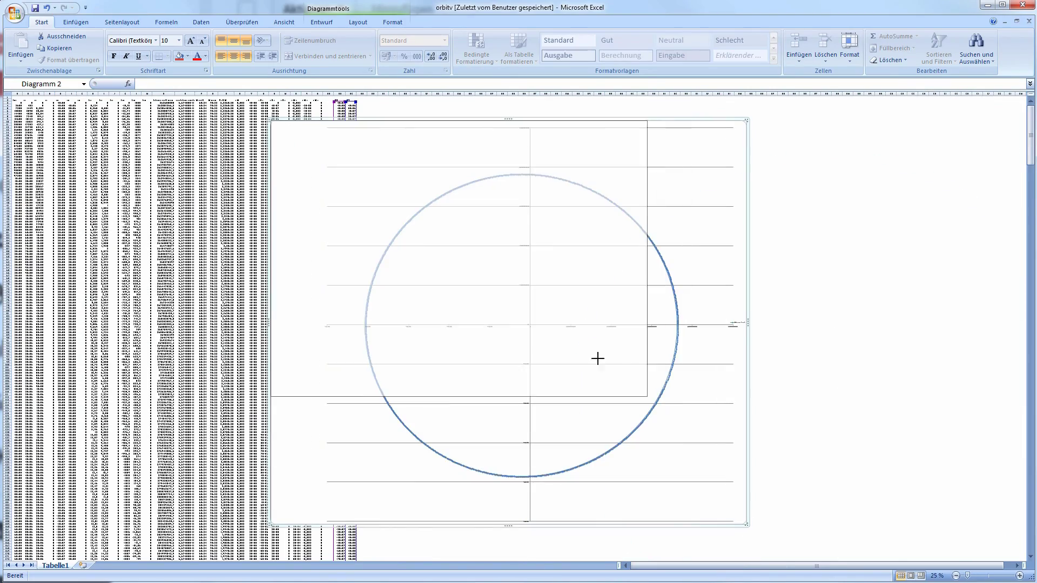
{"action": "scroll", "coordinate": [338, 229], "scroll_direction": "up", "scroll_amount": 2, "text": "ctrl"}
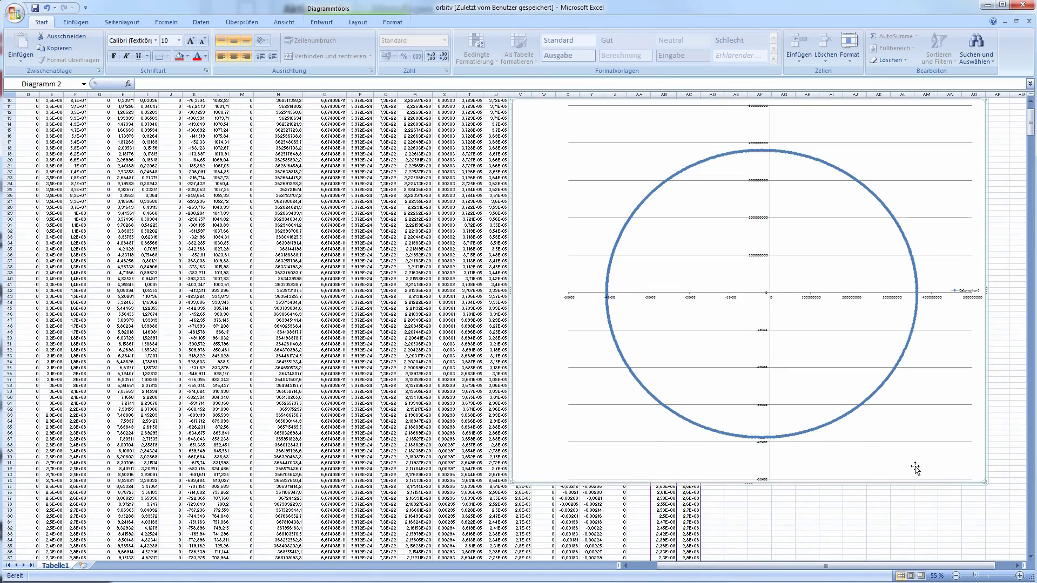
Shrink the orbit chart to less than half its width and view it at 100% zoom
{"action": "left_click_drag", "start_coordinate": [987, 481], "coordinate": [704, 258]}
{"action": "scroll", "coordinate": [702, 255], "scroll_direction": "up", "scroll_amount": 3, "text": "ctrl"}
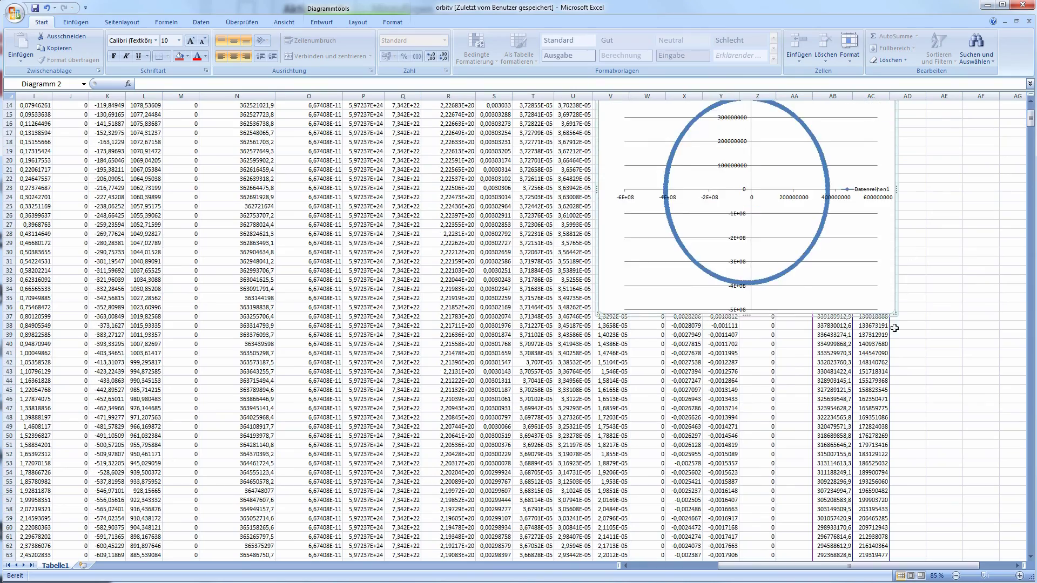
{"action": "scroll", "coordinate": [886, 378], "scroll_direction": "up", "scroll_amount": 7}
{"action": "scroll", "coordinate": [877, 419], "scroll_direction": "up", "scroll_amount": 1, "text": "ctrl"}
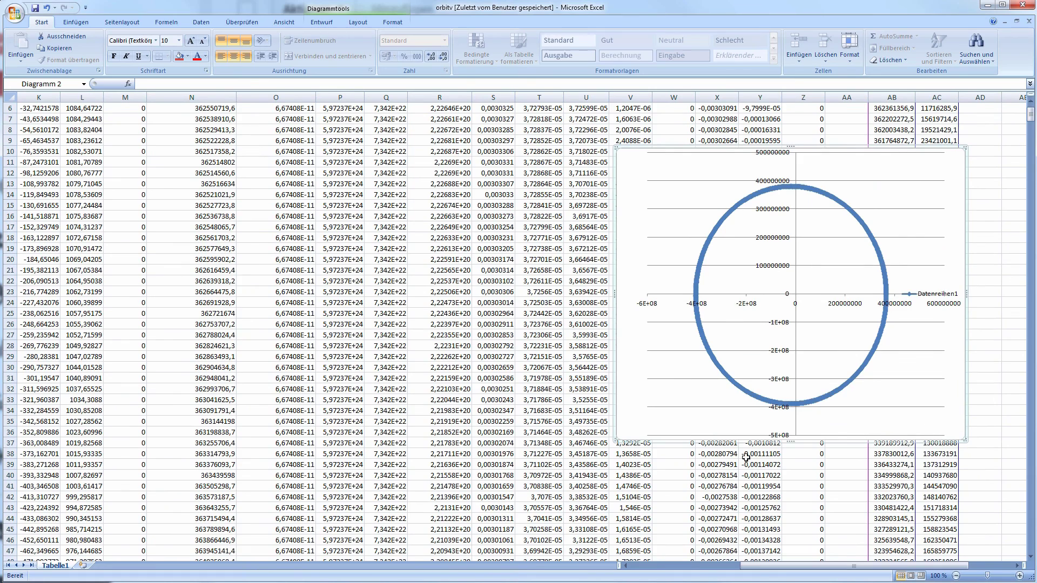
Widen the orbit chart toward the table so that its edge reaches the end of column T
{"action": "left_click_drag", "start_coordinate": [618, 441], "coordinate": [585, 448]}
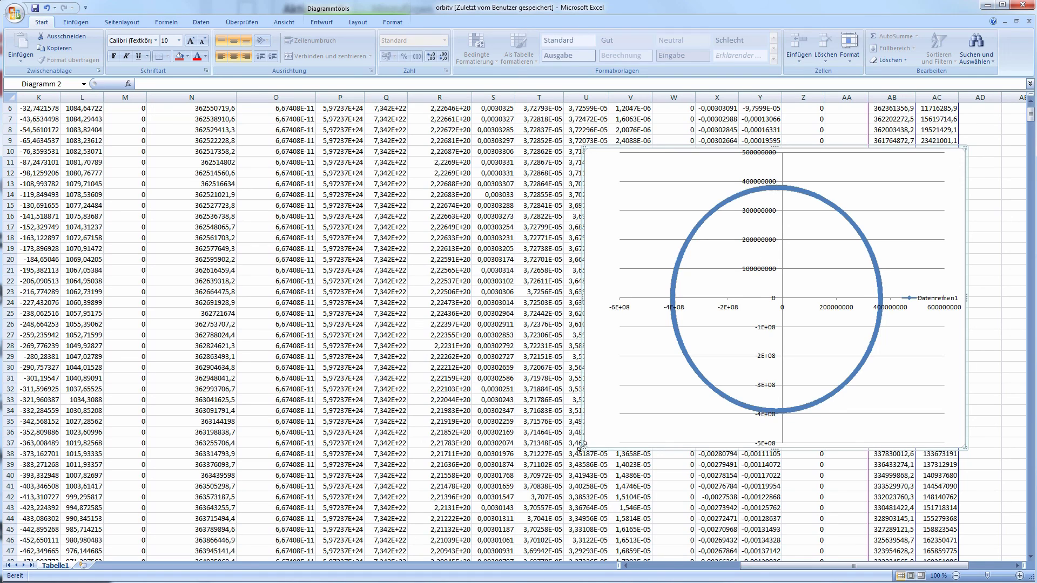
{"action": "left_click_drag", "start_coordinate": [582, 447], "coordinate": [563, 443]}
{"action": "left_click_drag", "start_coordinate": [560, 443], "coordinate": [560, 443]}
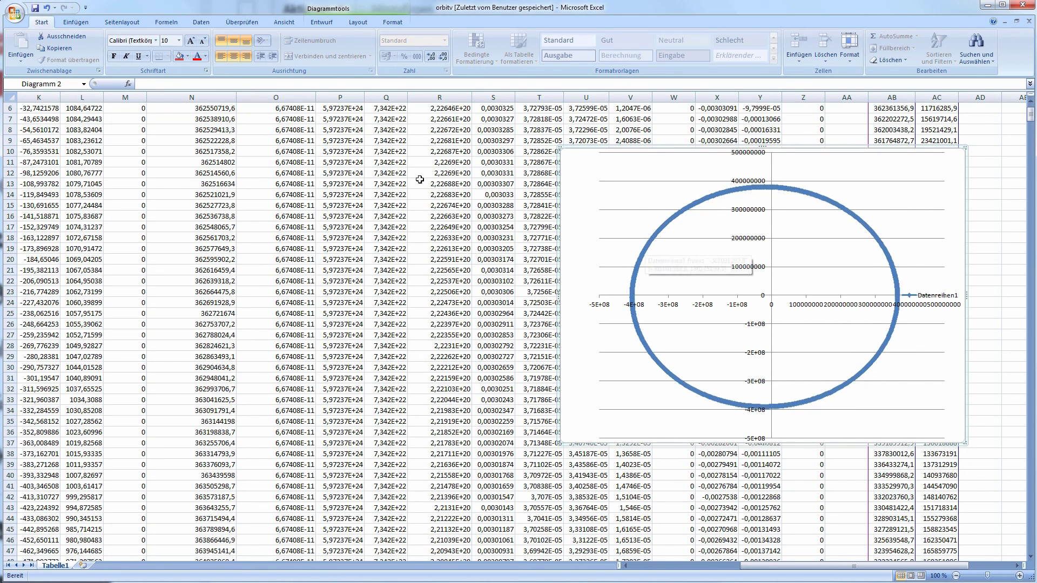
Review the gravitational constant values in several rows of column O
{"action": "left_click", "coordinate": [267, 132]}
{"action": "scroll", "coordinate": [368, 213], "scroll_direction": "up", "scroll_amount": 2}
{"action": "left_click", "coordinate": [245, 153]}
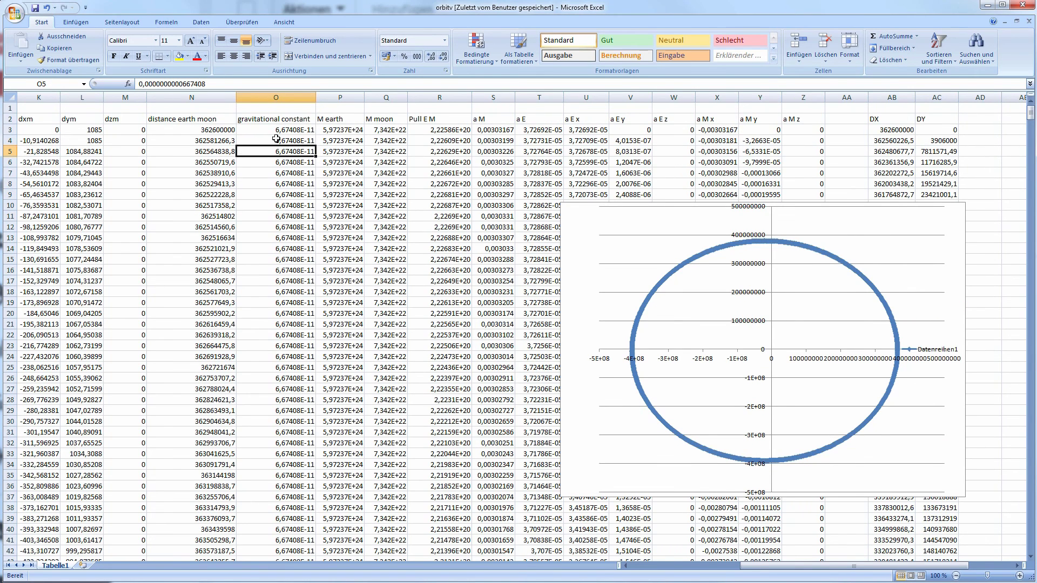
{"action": "left_click", "coordinate": [276, 138]}
{"action": "left_click", "coordinate": [290, 167]}
{"action": "left_click", "coordinate": [284, 209]}
{"action": "left_click", "coordinate": [297, 150]}
{"action": "left_click", "coordinate": [291, 238]}
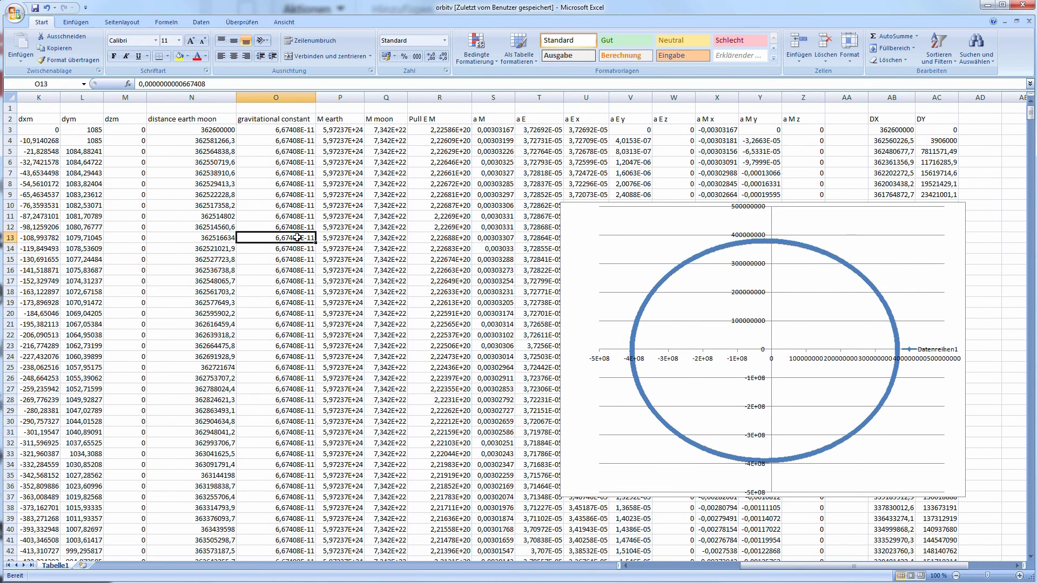
{"action": "left_click", "coordinate": [285, 216]}
{"action": "mouse_move", "coordinate": [285, 216]}
{"action": "left_mouse_down"}
{"action": "mouse_move", "coordinate": [358, 193]}
{"action": "mouse_move", "coordinate": [324, 213]}
{"action": "mouse_move", "coordinate": [285, 211]}
{"action": "left_mouse_up"}
{"action": "left_click", "coordinate": [297, 183]}
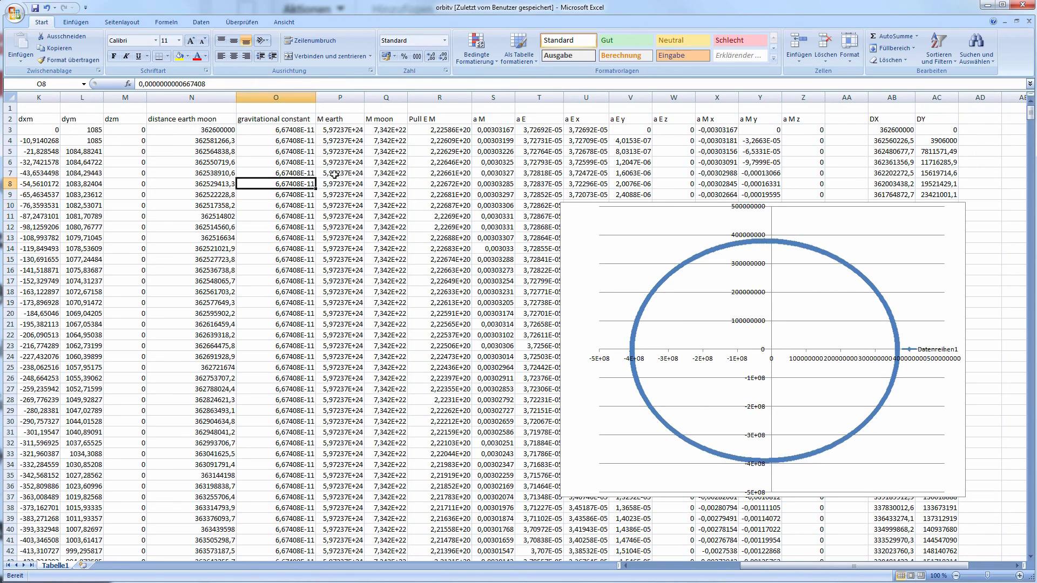
Check the orbit curve's data series and the Earth–Moon distance formula in N6 alongside the position columns it uses
{"action": "left_click", "coordinate": [779, 463]}
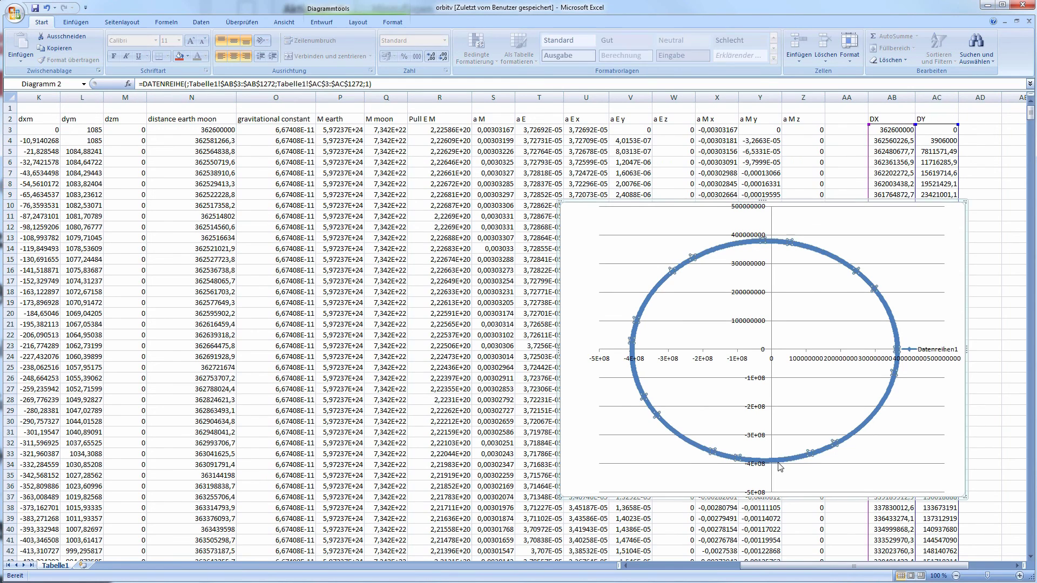
{"action": "left_click", "coordinate": [223, 161]}
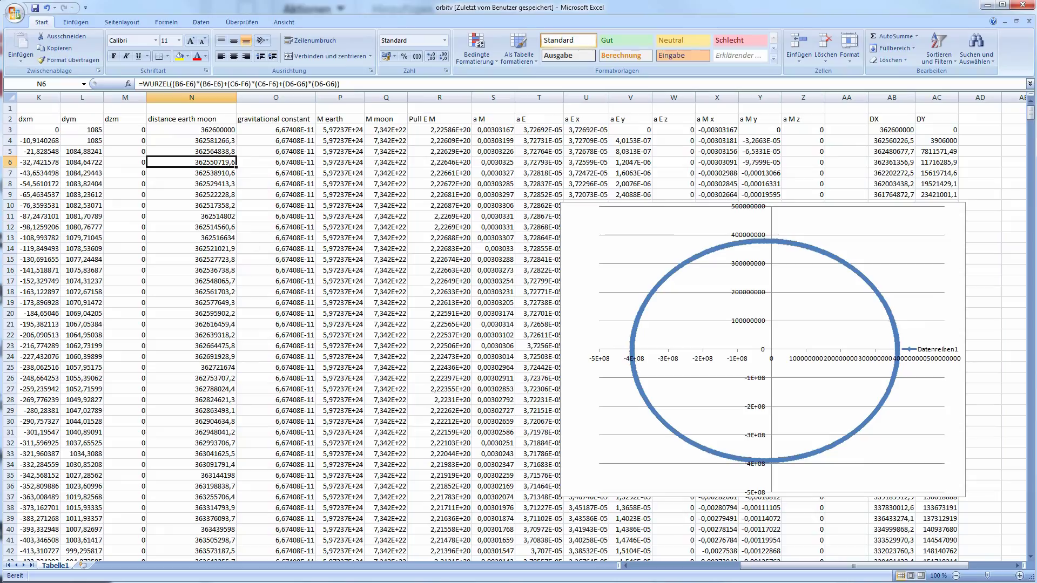
{"action": "left_click_drag", "start_coordinate": [743, 571], "coordinate": [644, 571]}
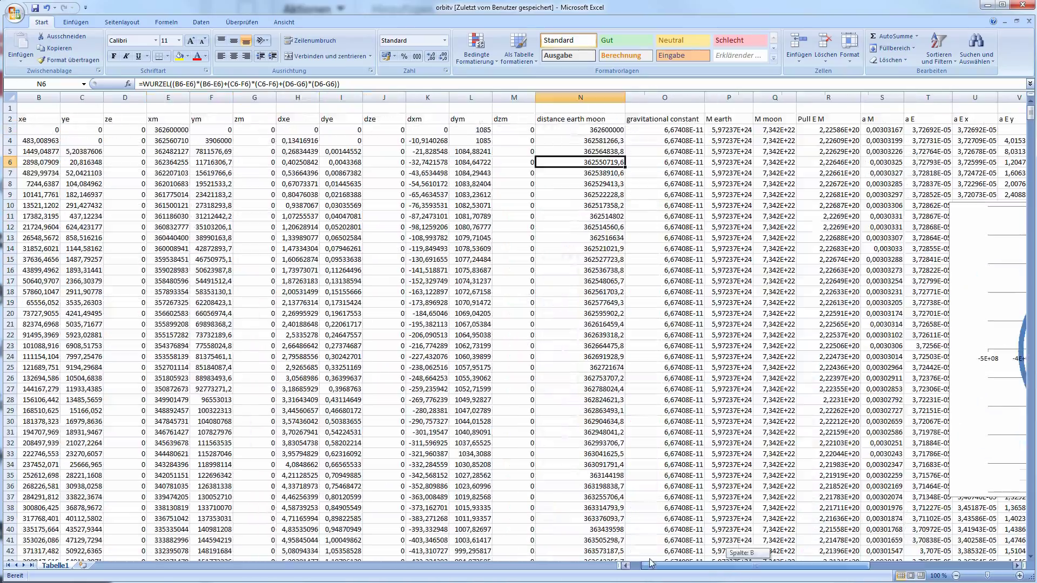
Browse the simulation rows toward the end of the table and back to the beginning
{"action": "scroll", "coordinate": [248, 304], "scroll_direction": "down", "scroll_amount": 20}
{"action": "scroll", "coordinate": [249, 305], "scroll_direction": "down", "scroll_amount": 20}
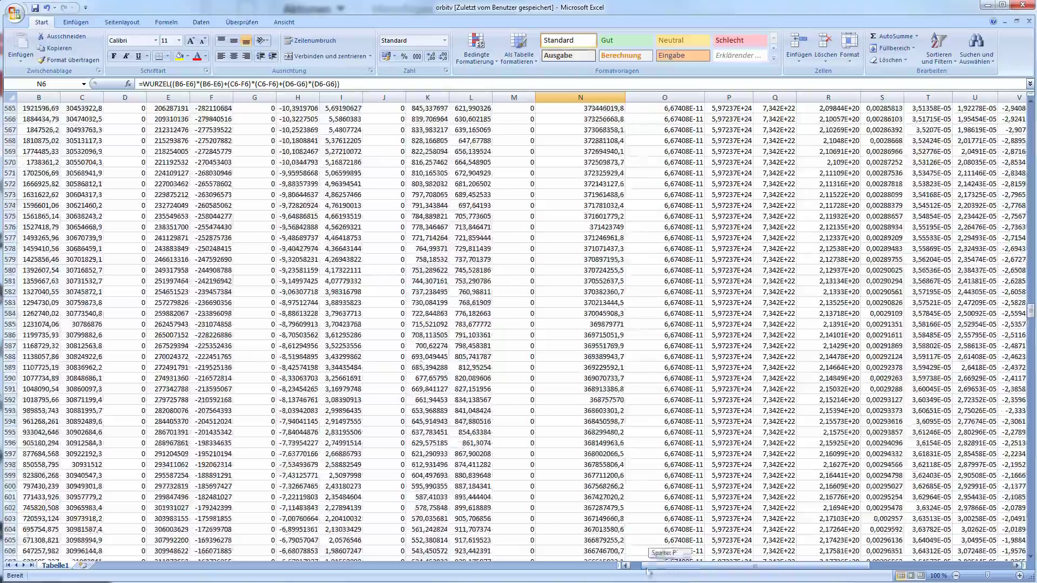
{"action": "left_click_drag", "start_coordinate": [681, 573], "coordinate": [664, 572]}
{"action": "scroll", "coordinate": [165, 306], "scroll_direction": "up", "scroll_amount": 20}
{"action": "scroll", "coordinate": [165, 307], "scroll_direction": "down", "scroll_amount": 20}
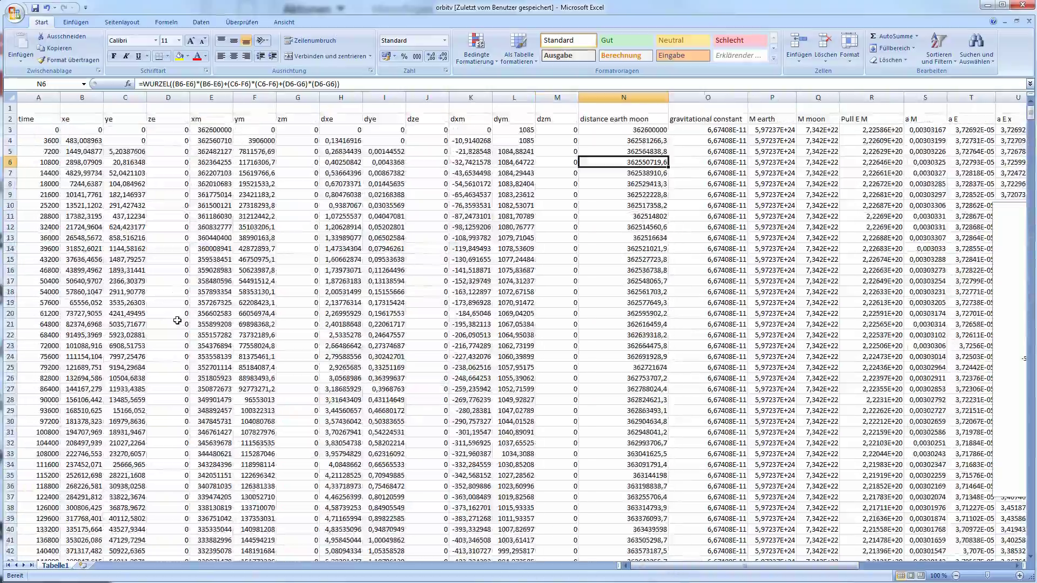
{"action": "scroll", "coordinate": [199, 353], "scroll_direction": "down", "scroll_amount": 20}
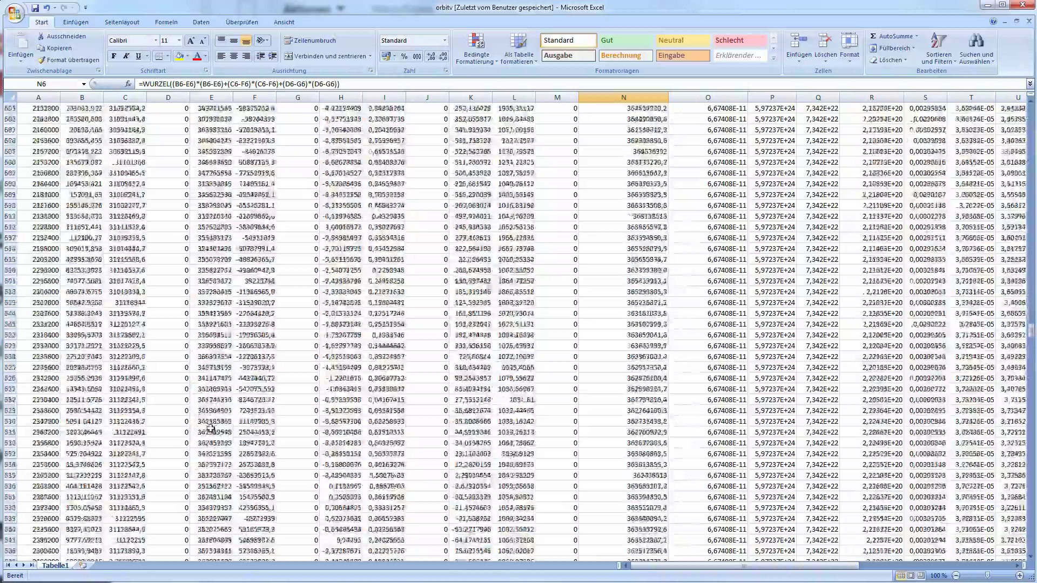
{"action": "scroll", "coordinate": [212, 424], "scroll_direction": "up", "scroll_amount": 20}
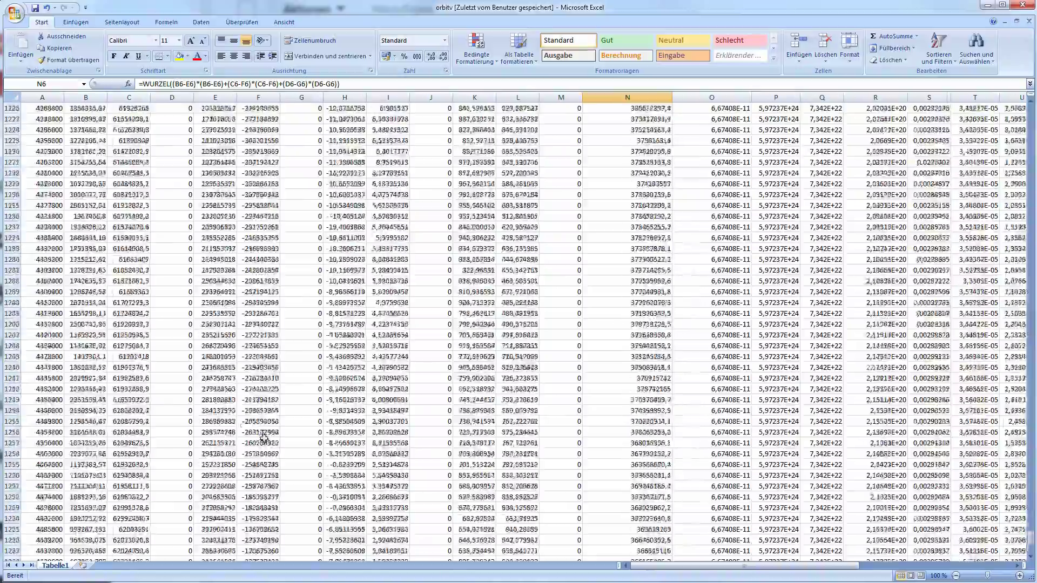
{"action": "scroll", "coordinate": [274, 414], "scroll_direction": "up", "scroll_amount": 20}
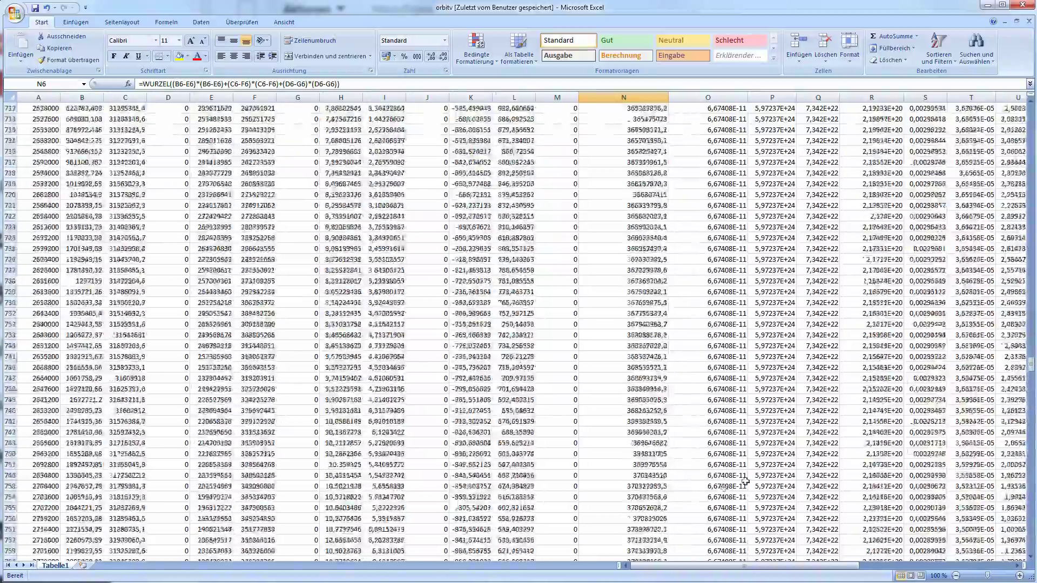
{"action": "scroll", "coordinate": [803, 434], "scroll_direction": "up", "scroll_amount": 20}
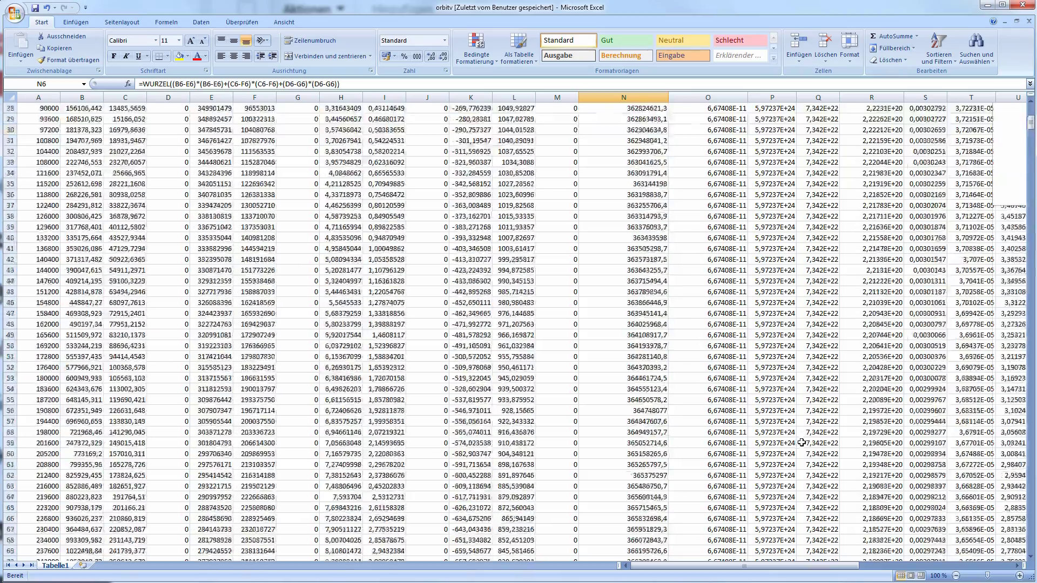
Enlarge the orbit chart, move it up to row 5 so it covers about columns U to AF, and select its curve
{"action": "left_click_drag", "start_coordinate": [802, 569], "coordinate": [956, 569]}
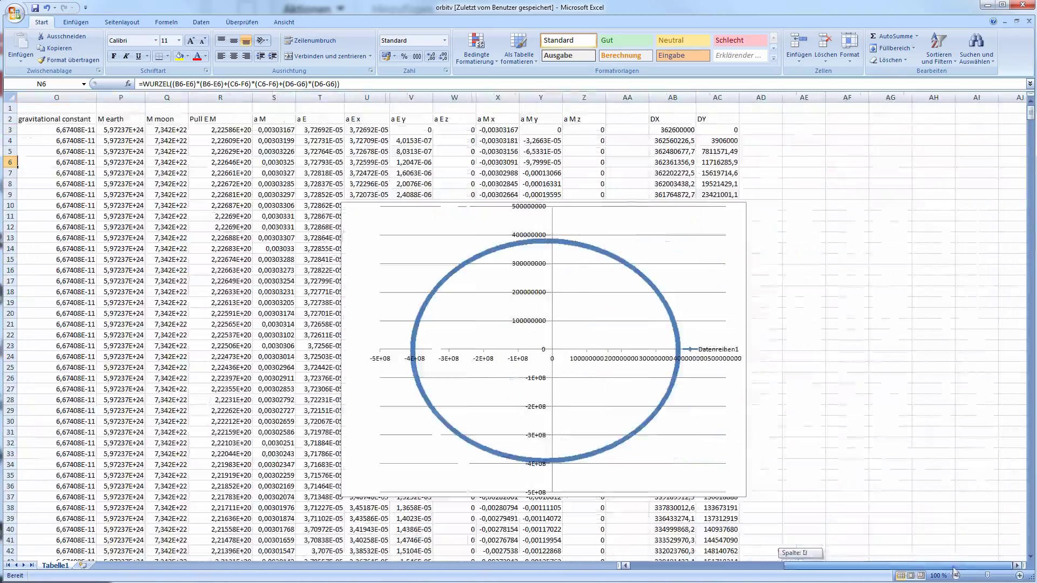
{"action": "left_click", "coordinate": [748, 473]}
{"action": "left_click_drag", "start_coordinate": [749, 474], "coordinate": [815, 559]}
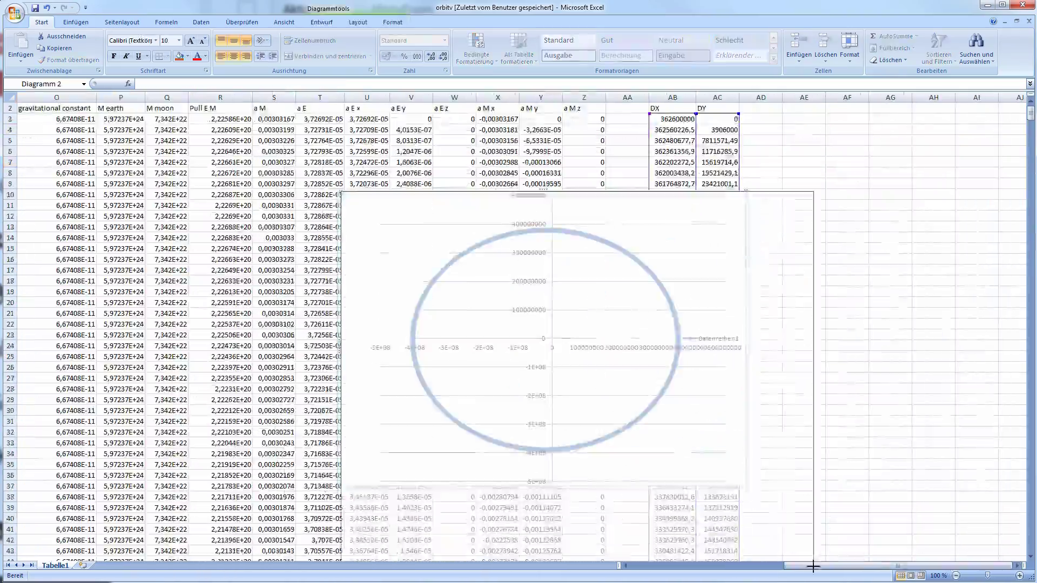
{"action": "left_click_drag", "start_coordinate": [725, 201], "coordinate": [757, 150]}
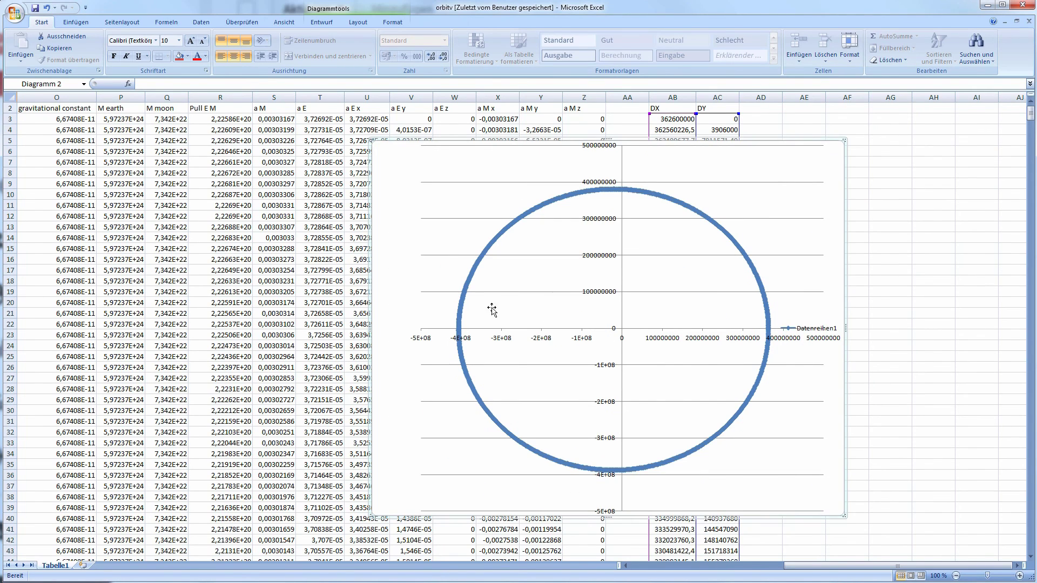
{"action": "left_click", "coordinate": [466, 302]}
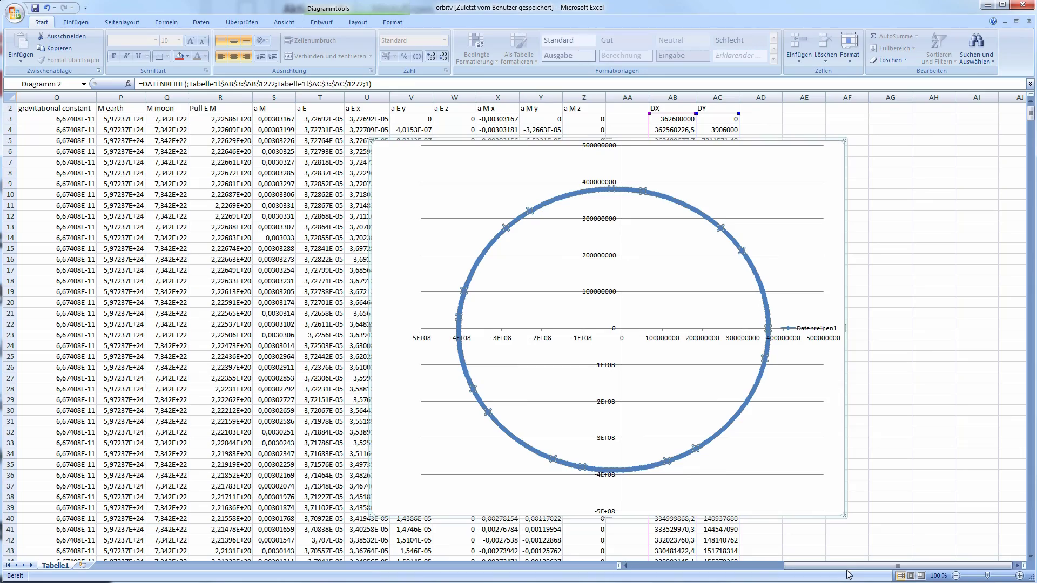
Return to the first data columns and select the Moon's starting dym velocity in L3
{"action": "left_click_drag", "start_coordinate": [847, 565], "coordinate": [690, 566]}
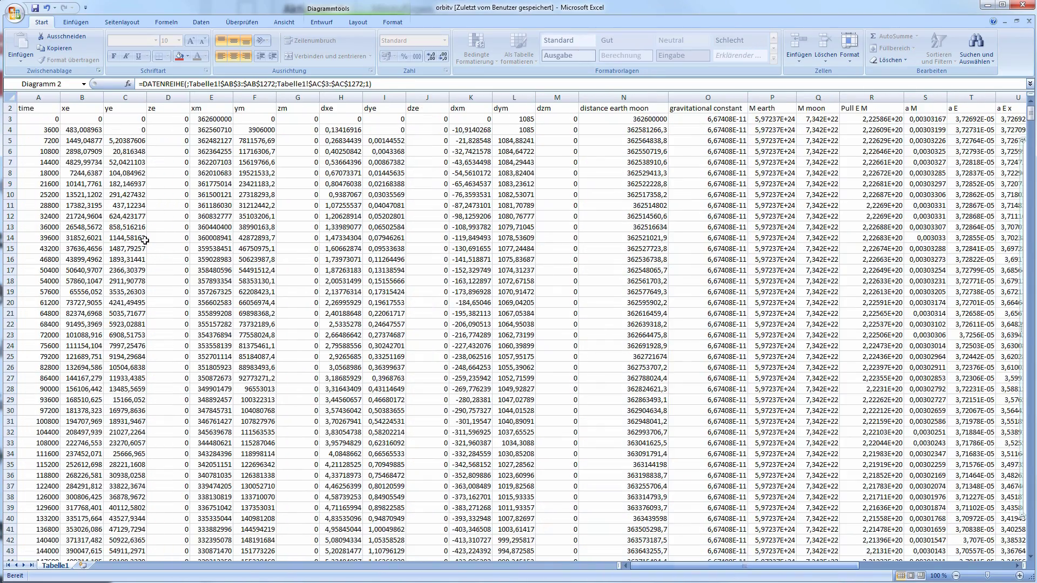
{"action": "left_click", "coordinate": [225, 133]}
{"action": "left_click", "coordinate": [413, 131]}
{"action": "left_click", "coordinate": [505, 119]}
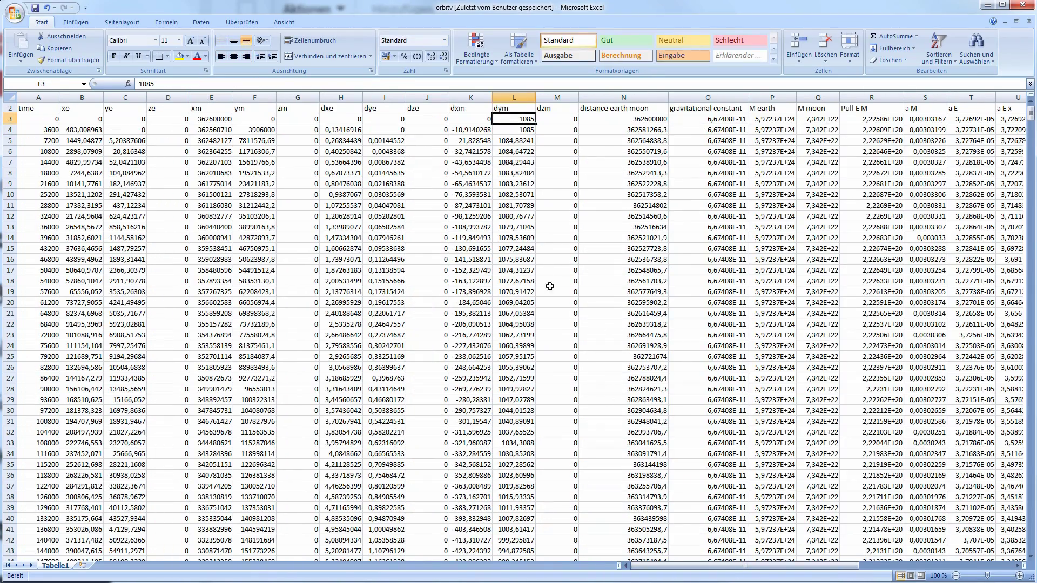
Move the orbit chart close to the velocity columns so it starts at row 2 and covers about columns N to V
{"action": "scroll", "coordinate": [681, 435], "scroll_direction": "down", "scroll_amount": 2}
{"action": "left_click", "coordinate": [775, 156]}
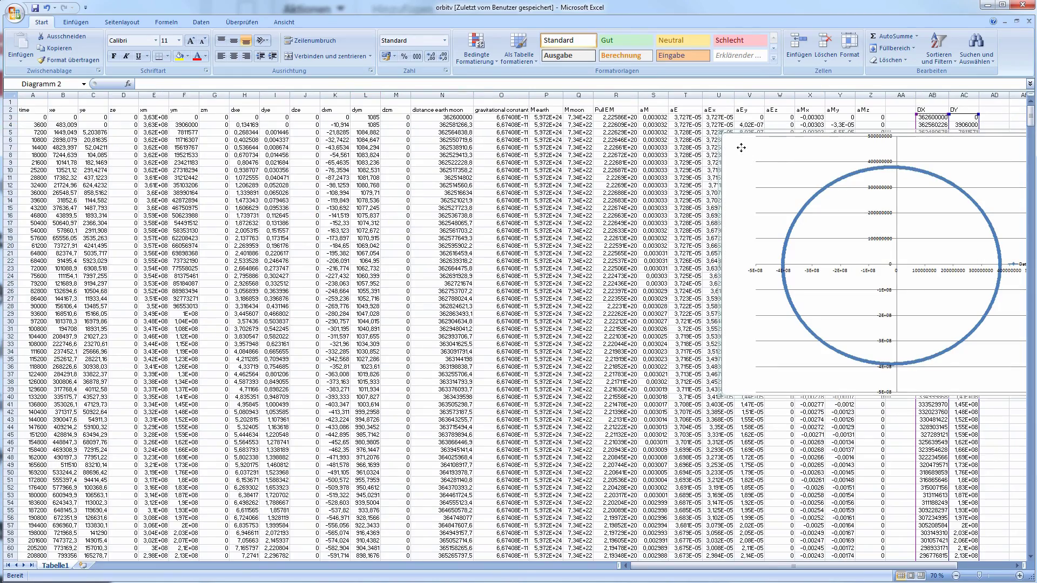
{"action": "left_click_drag", "start_coordinate": [734, 131], "coordinate": [389, 133]}
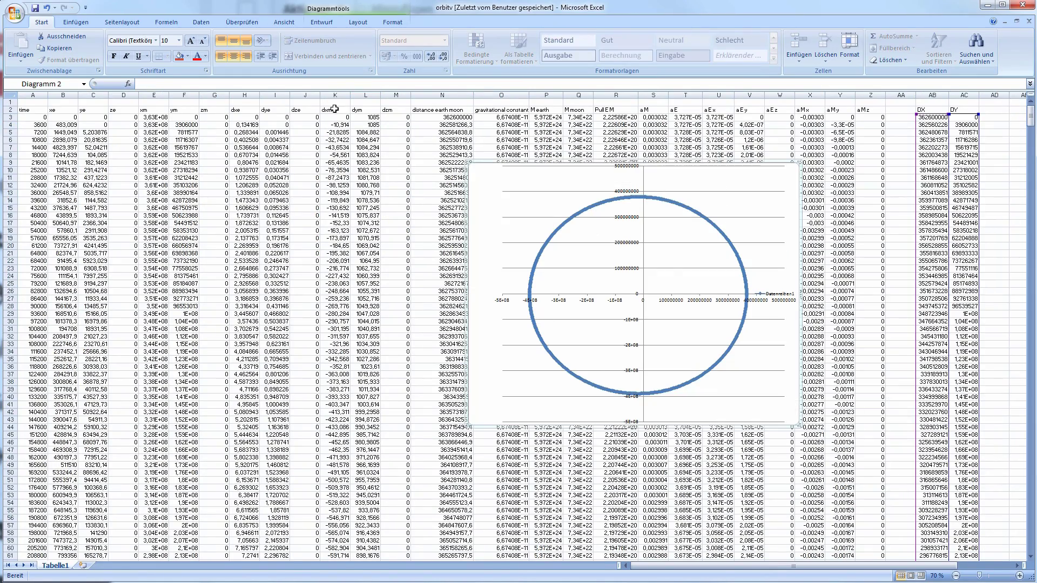
{"action": "left_click", "coordinate": [370, 117]}
{"action": "scroll", "coordinate": [371, 121], "scroll_direction": "up", "scroll_amount": 2}
{"action": "scroll", "coordinate": [403, 160], "scroll_direction": "up", "scroll_amount": 1}
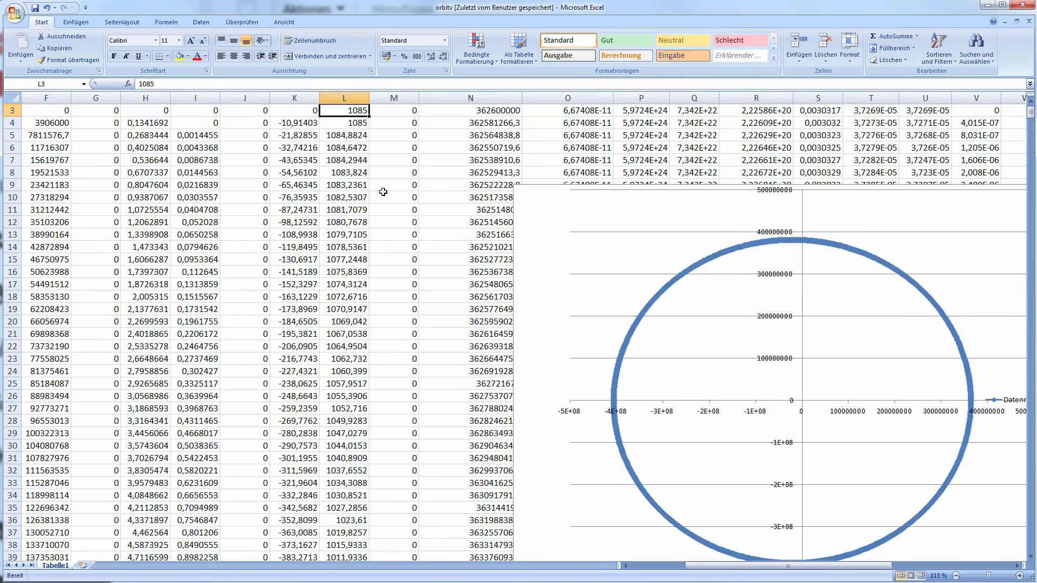
{"action": "scroll", "coordinate": [385, 190], "scroll_direction": "up", "scroll_amount": 1}
{"action": "left_click", "coordinate": [543, 211]}
{"action": "left_click_drag", "start_coordinate": [543, 210], "coordinate": [460, 121]}
Set the starting dym velocity in L3 to 1050 and narrow the orbit chart from its left edge within column N
{"action": "left_click", "coordinate": [366, 135]}
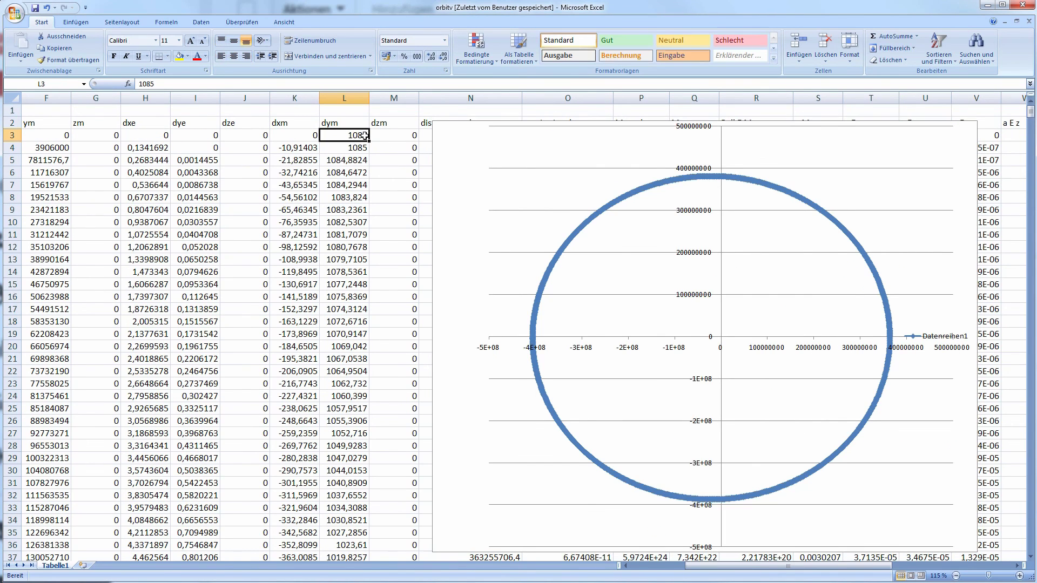
{"action": "double_click", "coordinate": [365, 135]}
{"action": "left_click_drag", "start_coordinate": [368, 136], "coordinate": [357, 135]}
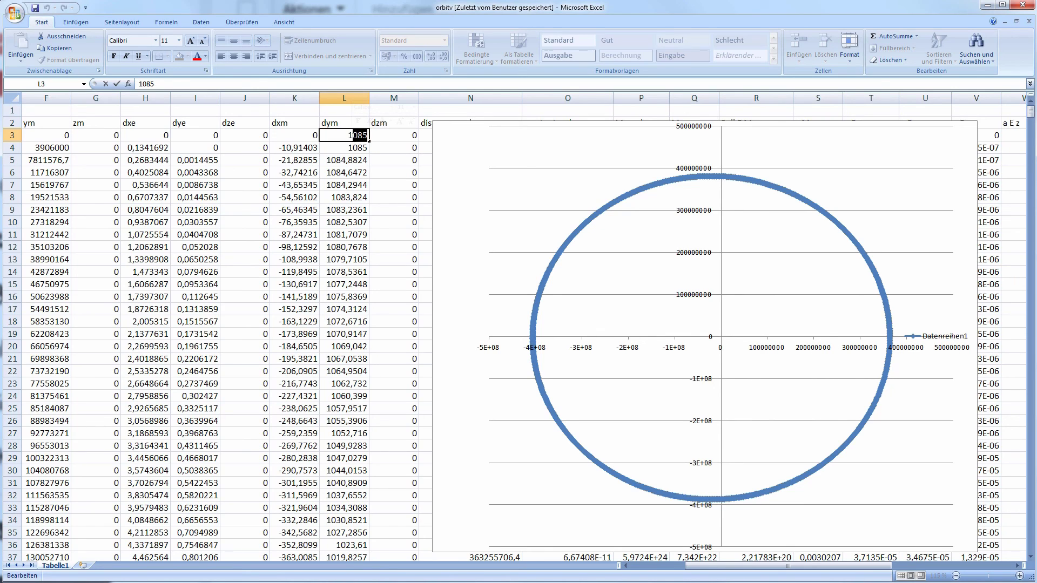
{"action": "type", "text": "050"}
{"action": "key", "text": "Return"}
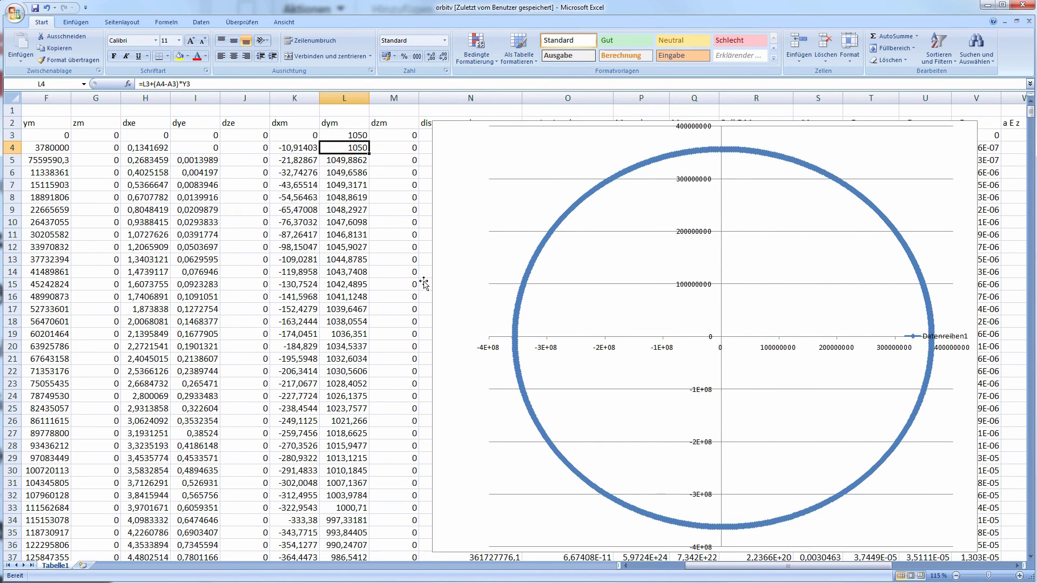
{"action": "left_click", "coordinate": [435, 341]}
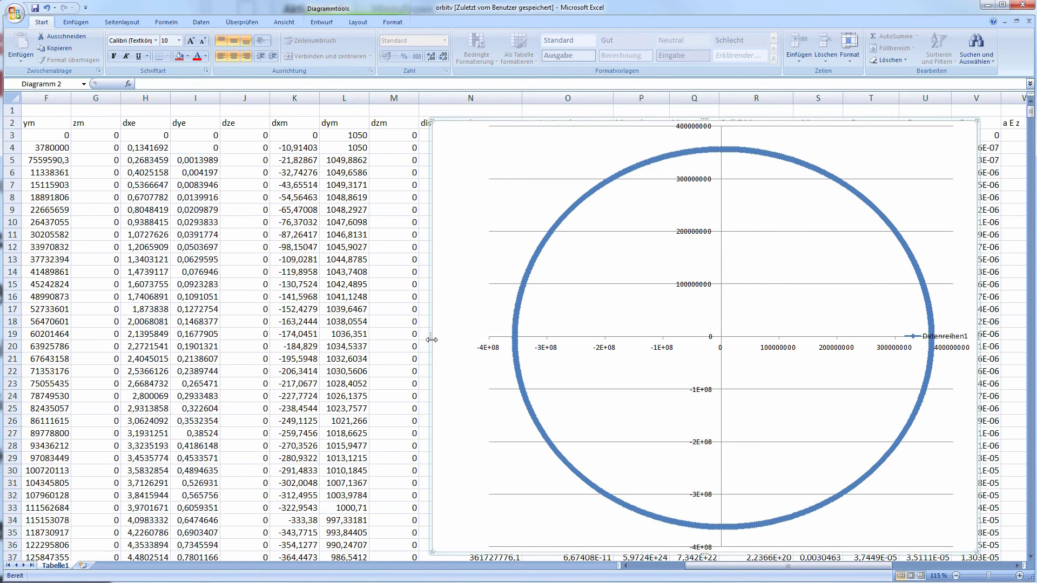
{"action": "left_click_drag", "start_coordinate": [433, 340], "coordinate": [488, 343]}
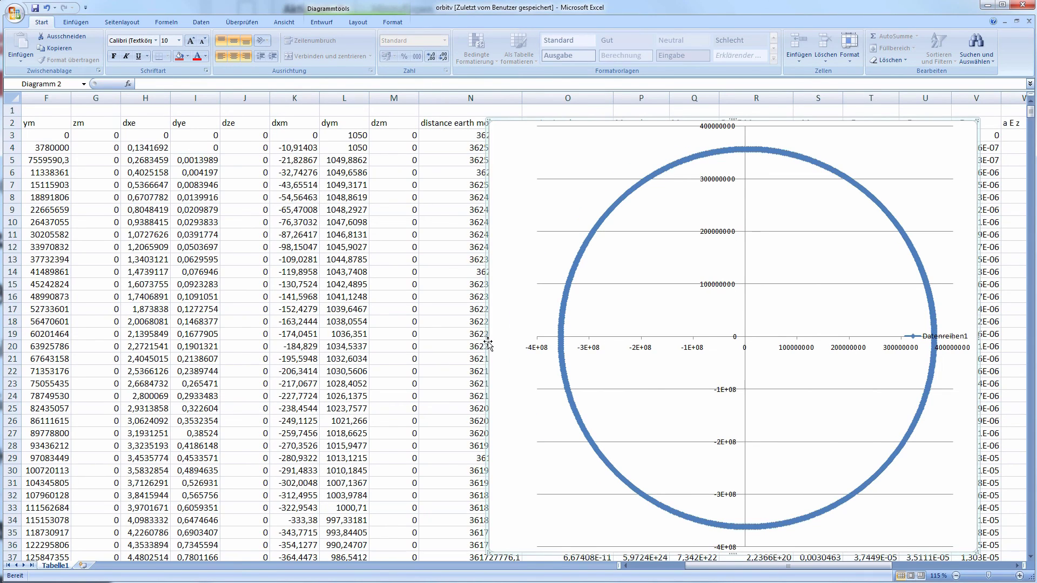
Set the starting dym velocity in L3 to 1020
{"action": "left_click", "coordinate": [343, 147]}
{"action": "double_click", "coordinate": [360, 135]}
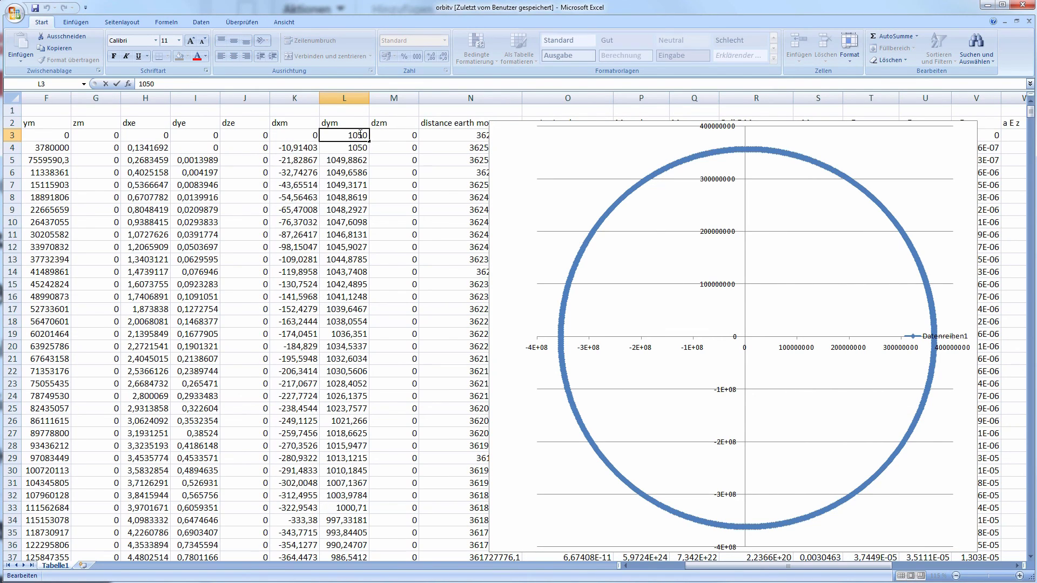
{"action": "double_click", "coordinate": [351, 132]}
{"action": "left_click", "coordinate": [360, 135]}
{"action": "key", "text": "BackSpace"}
{"action": "type", "text": "2"}
{"action": "key", "text": "Return"}
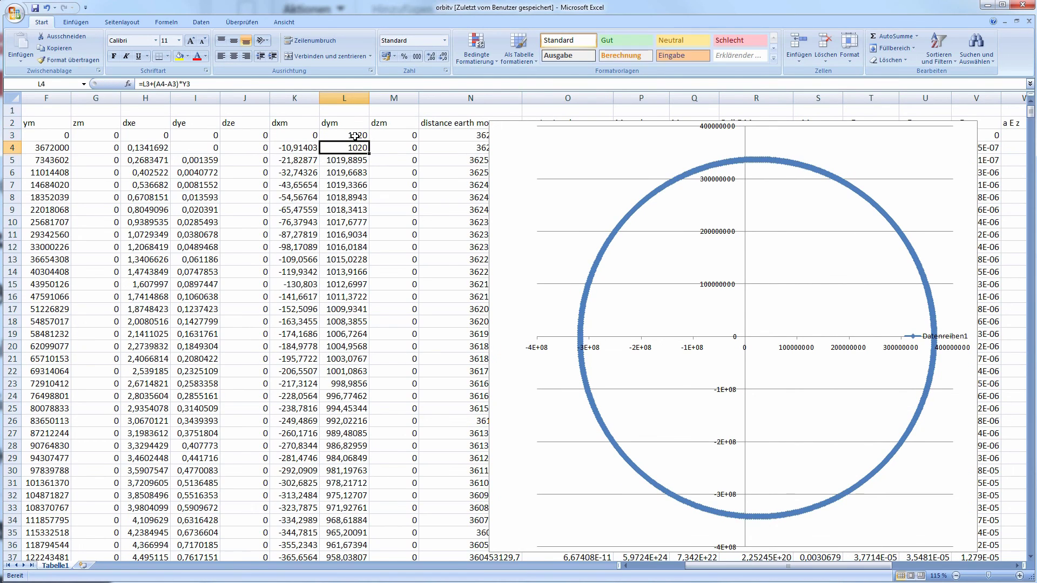
Set the starting dym velocity in L3 to 1085
{"action": "double_click", "coordinate": [355, 136]}
{"action": "left_click_drag", "start_coordinate": [357, 136], "coordinate": [372, 139]}
{"action": "type", "text": "85"}
{"action": "key", "text": "Return"}
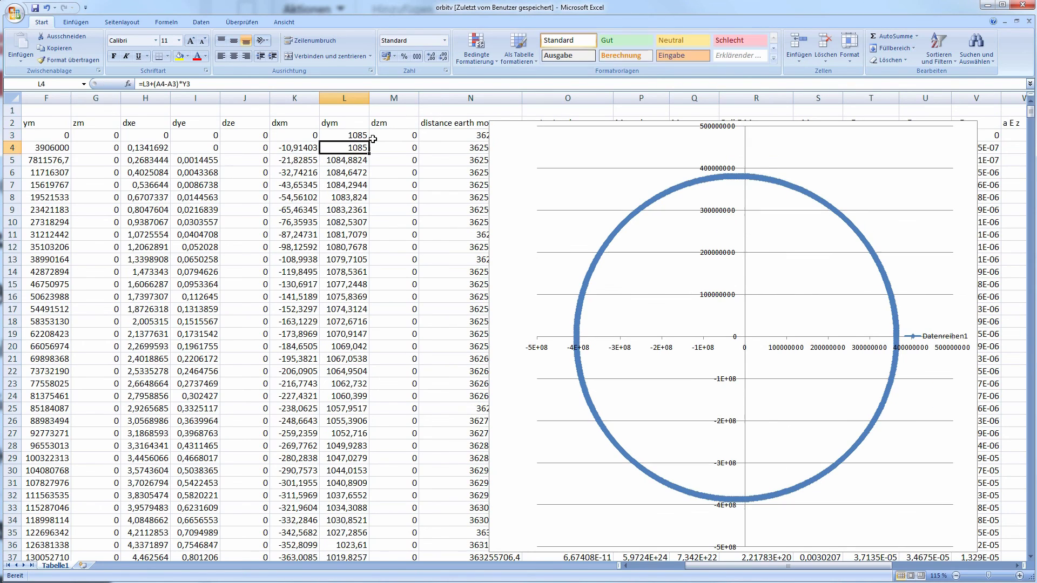
Check the velocity formulas and starting values in the first rows of the dze, dxm and dym columns
{"action": "left_click", "coordinate": [342, 168]}
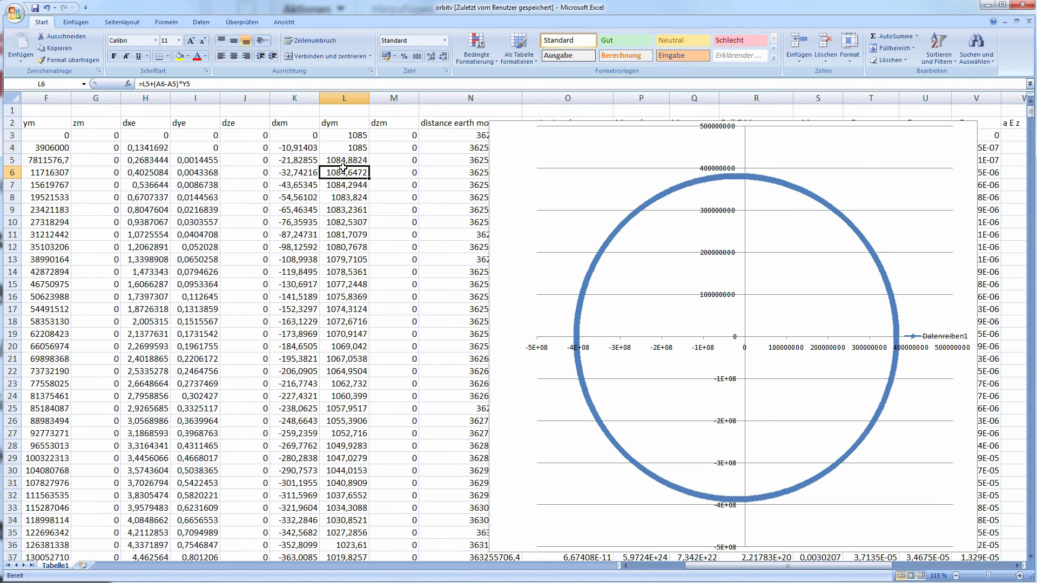
{"action": "left_click", "coordinate": [309, 160]}
{"action": "left_click", "coordinate": [251, 143]}
{"action": "left_click", "coordinate": [250, 136]}
{"action": "left_click", "coordinate": [251, 145]}
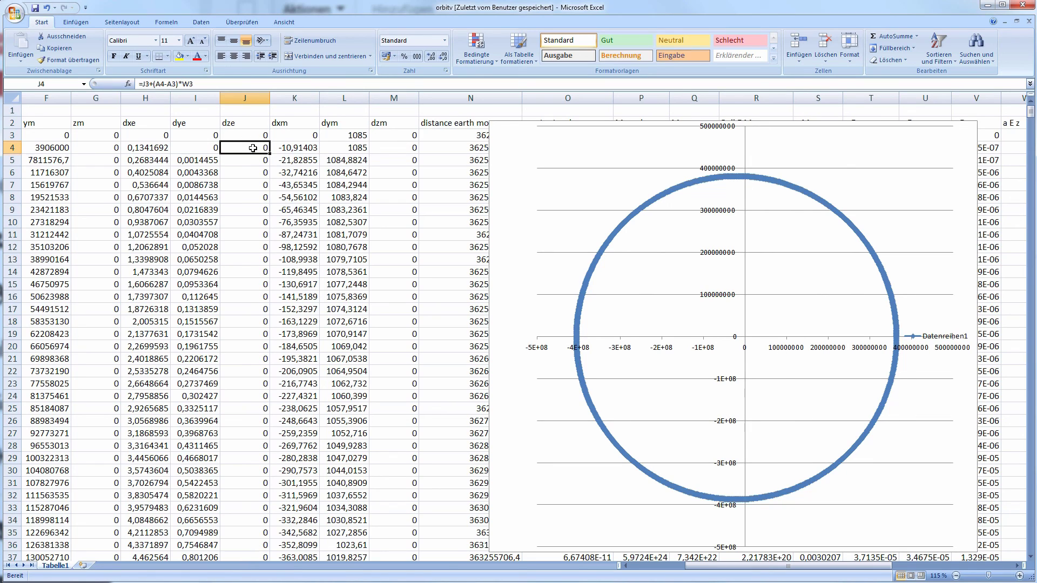
{"action": "left_click", "coordinate": [338, 143]}
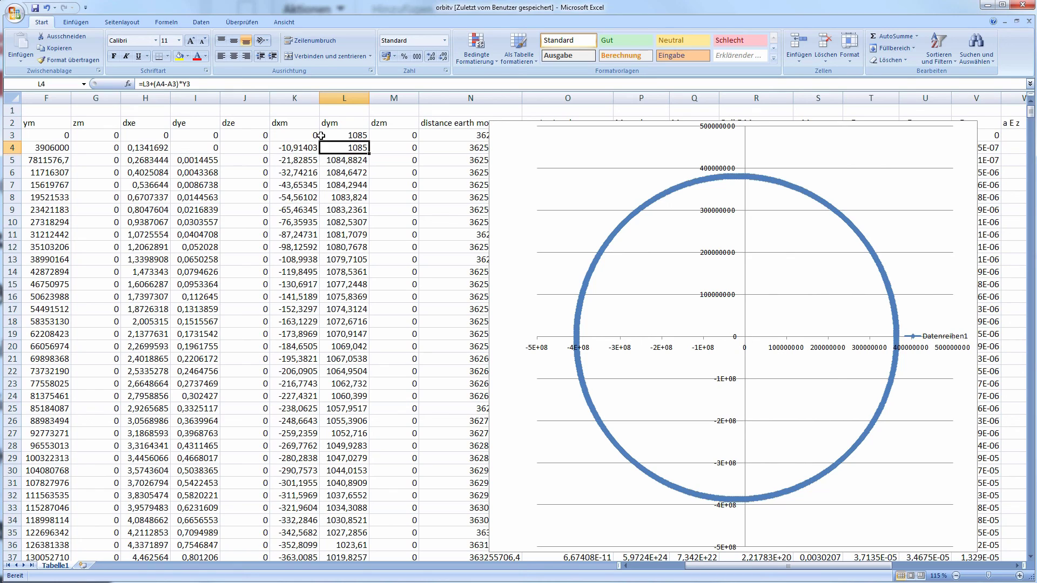
{"action": "left_click", "coordinate": [321, 135]}
{"action": "left_click", "coordinate": [304, 136]}
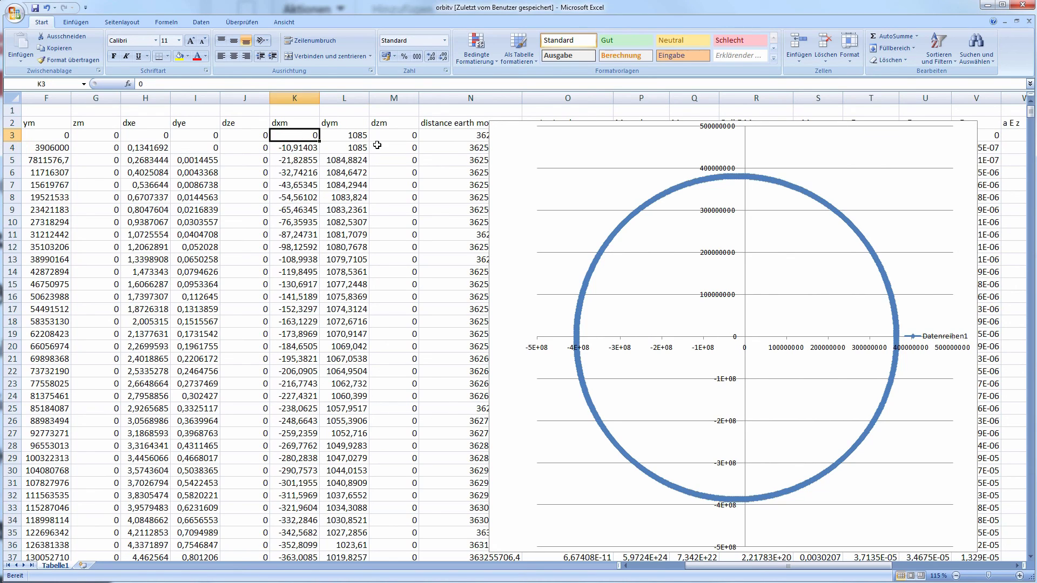
Check the dym formulas down to about row 19 and the dzm formulas in column M
{"action": "left_click", "coordinate": [348, 149]}
{"action": "left_click", "coordinate": [358, 246]}
{"action": "left_click", "coordinate": [351, 311]}
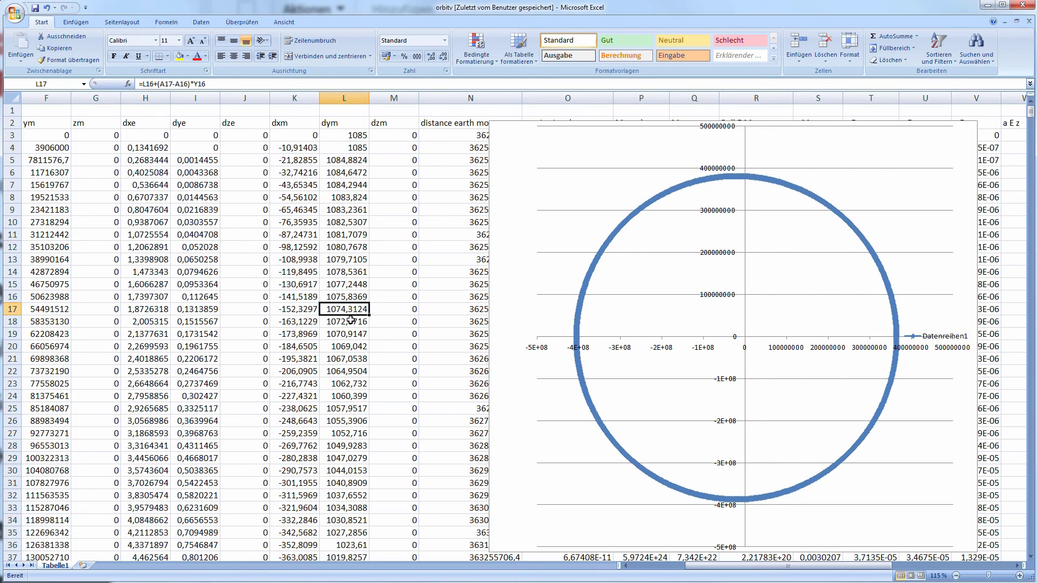
{"action": "left_click", "coordinate": [398, 362]}
{"action": "left_click", "coordinate": [358, 335]}
{"action": "left_click", "coordinate": [397, 257]}
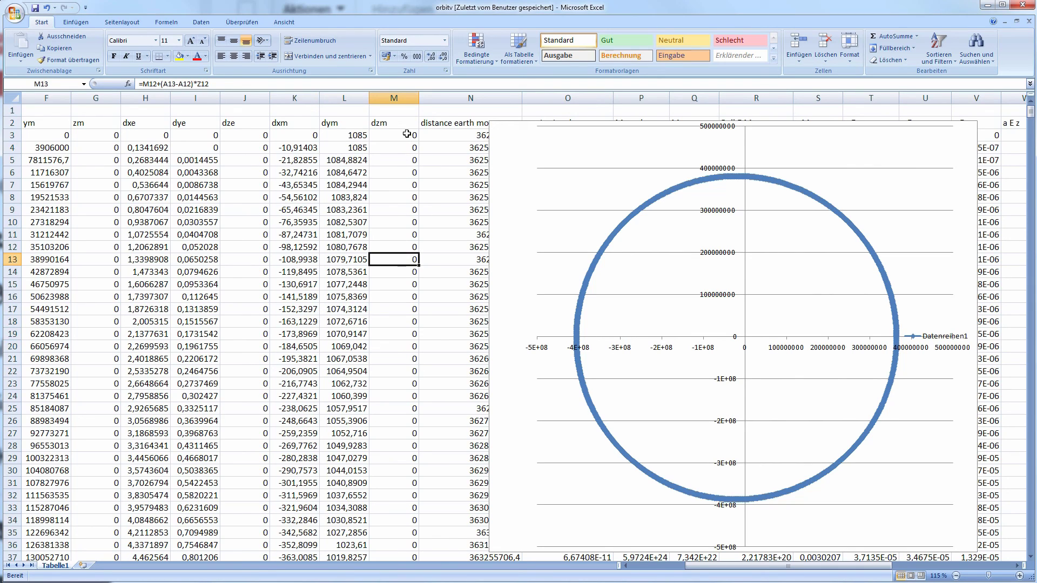
Compare the Moon's starting dxm, dym and dzm velocities in row 3 with the formulas in the rows just below
{"action": "left_click", "coordinate": [407, 134]}
{"action": "left_click", "coordinate": [392, 123]}
{"action": "left_click", "coordinate": [312, 134]}
{"action": "left_click", "coordinate": [346, 136]}
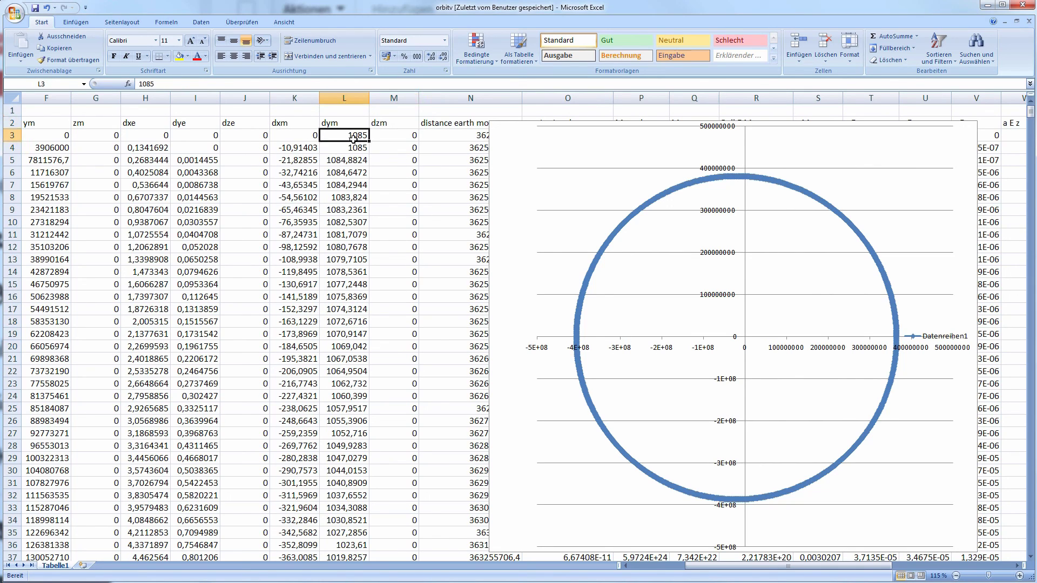
{"action": "left_click", "coordinate": [353, 174]}
{"action": "left_click", "coordinate": [353, 206]}
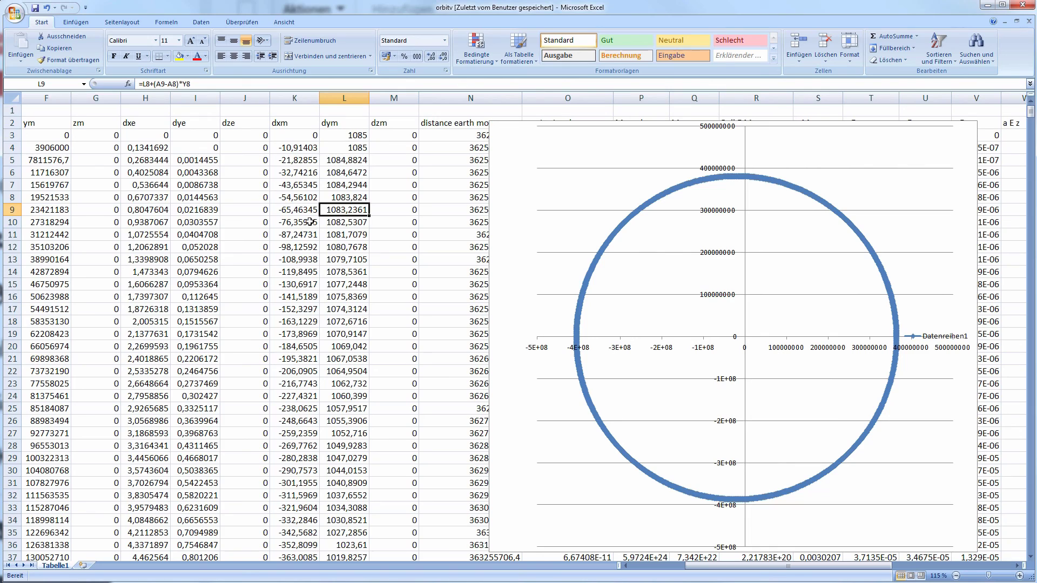
{"action": "left_click", "coordinate": [384, 201]}
{"action": "left_click", "coordinate": [402, 158]}
{"action": "left_click", "coordinate": [398, 136]}
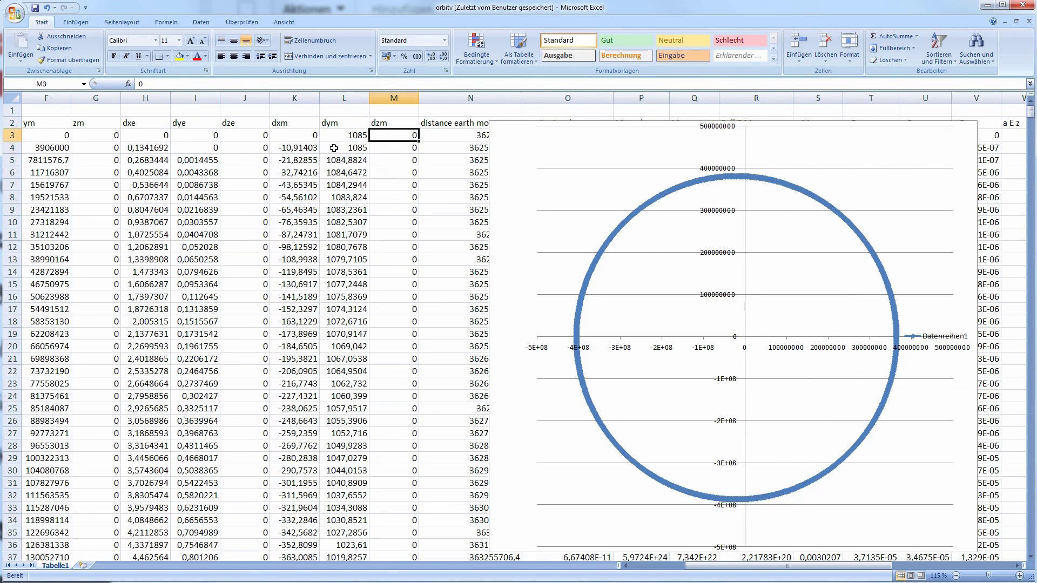
Follow the dym velocity values and their formulas from L4 down past L24
{"action": "left_click", "coordinate": [334, 148]}
{"action": "left_click", "coordinate": [349, 157]}
{"action": "left_click", "coordinate": [363, 199]}
{"action": "left_click", "coordinate": [367, 274]}
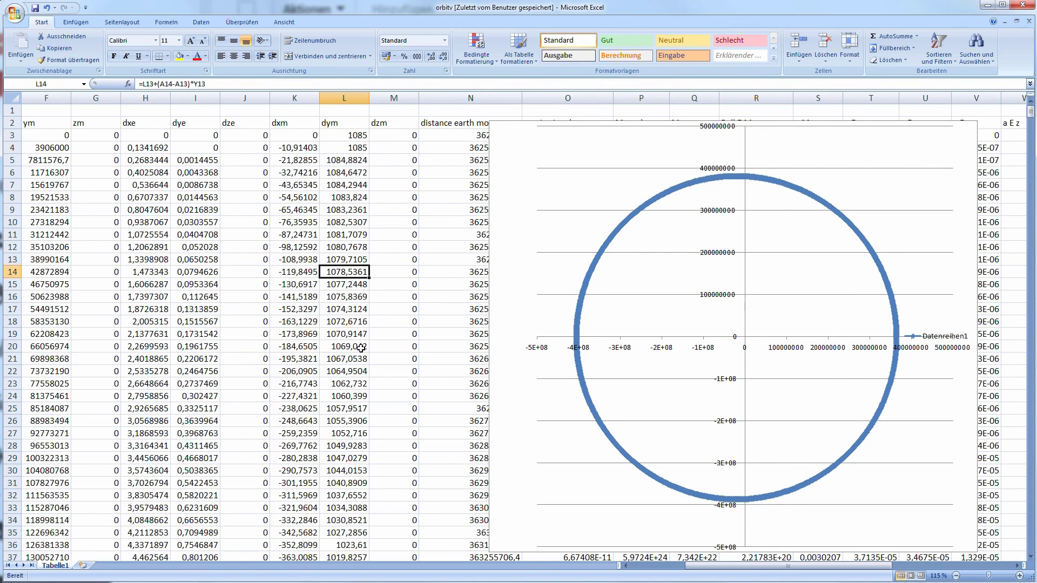
{"action": "left_click", "coordinate": [360, 349]}
{"action": "left_click", "coordinate": [343, 400]}
{"action": "scroll", "coordinate": [400, 456], "scroll_direction": "down", "scroll_amount": 4}
{"action": "scroll", "coordinate": [411, 459], "scroll_direction": "up", "scroll_amount": 4}
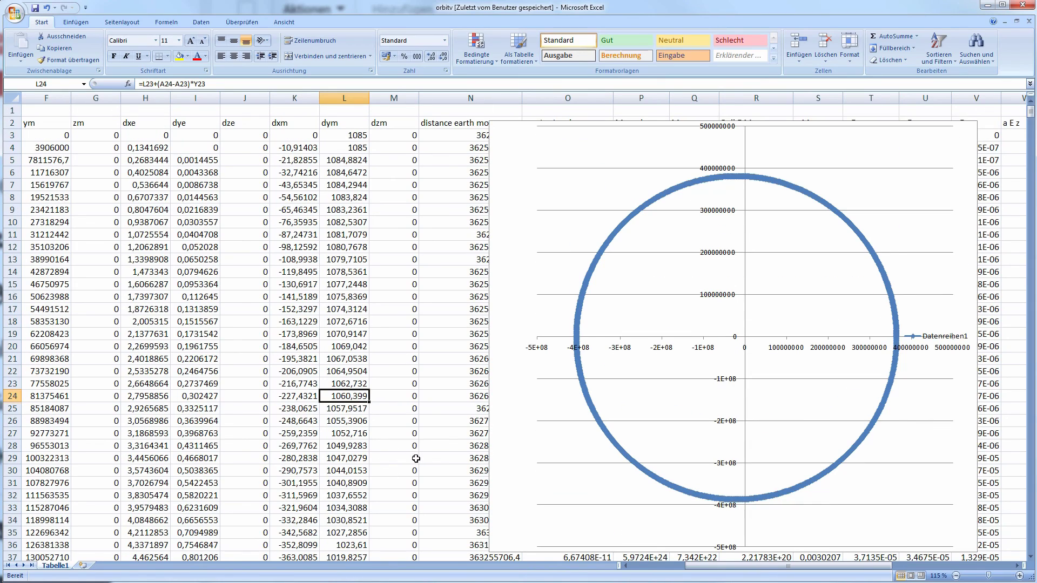
Widen the orbit chart by extending its left edge into column L
{"action": "left_click", "coordinate": [566, 409]}
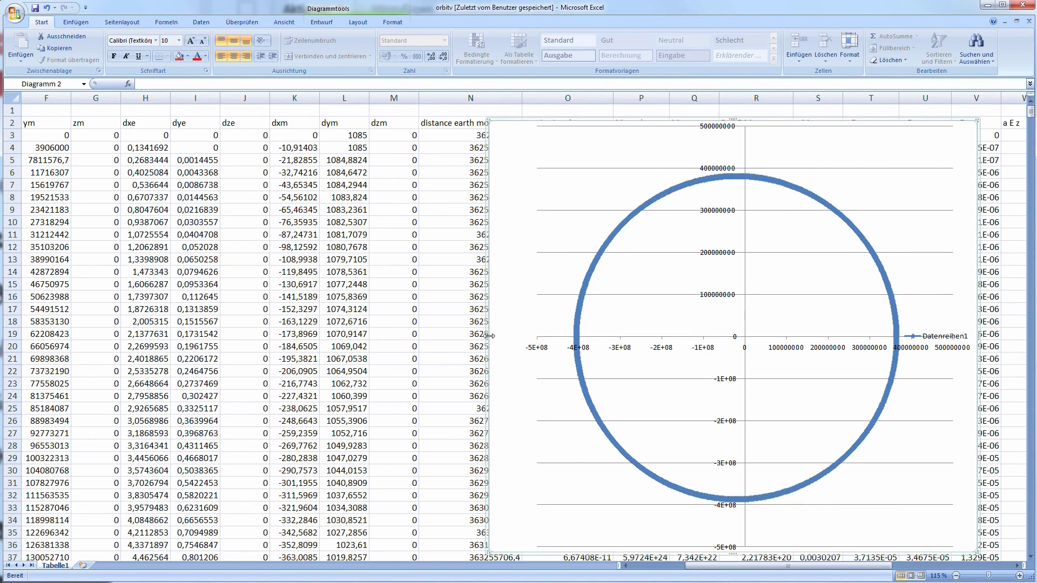
{"action": "left_click_drag", "start_coordinate": [489, 336], "coordinate": [330, 335]}
{"action": "scroll", "coordinate": [770, 494], "scroll_direction": "down", "scroll_amount": 1}
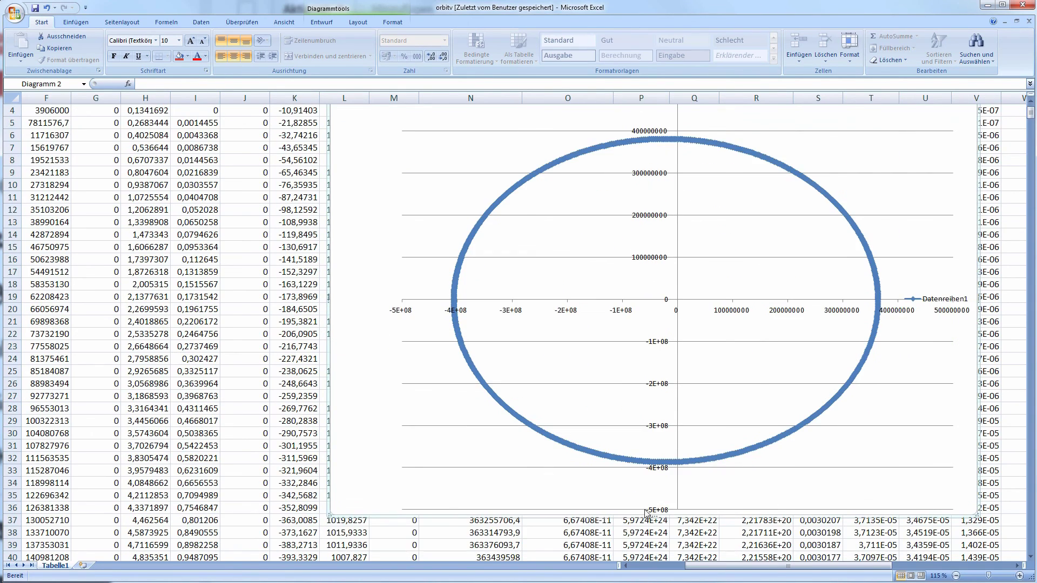
{"action": "left_click", "coordinate": [711, 509]}
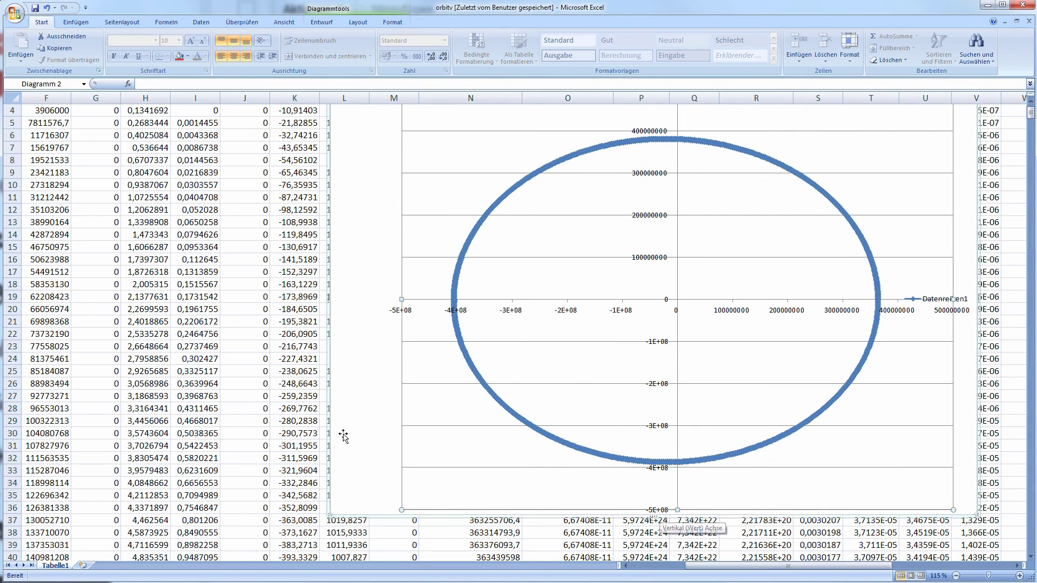
{"action": "left_click", "coordinate": [327, 419]}
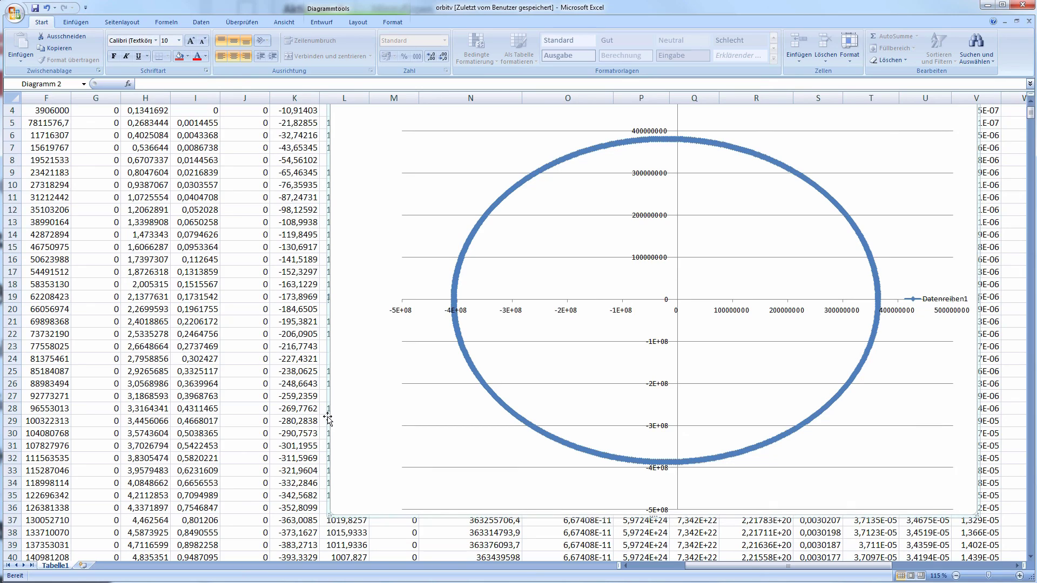